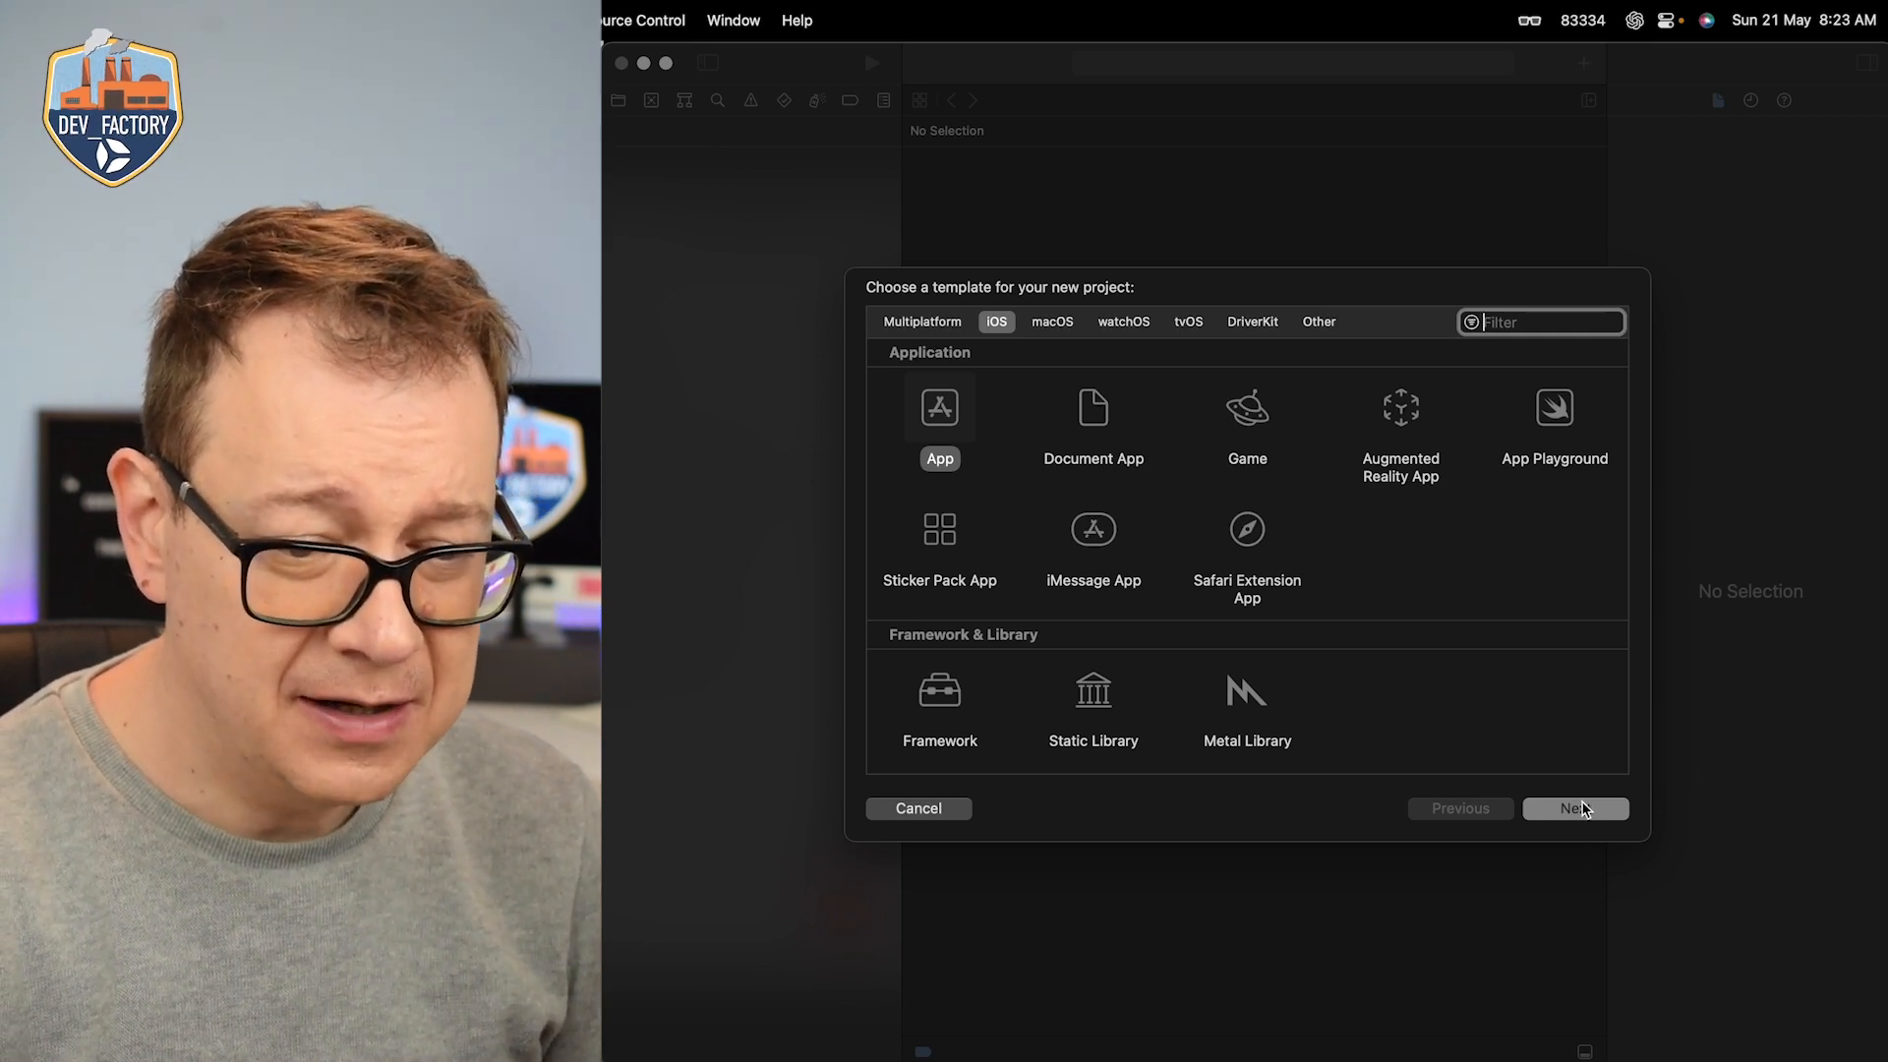
Step: Create a new iOS App project named AmazingApp with SwiftUI and Swift, saved on the Desktop
left_click(1579, 809)
type("AmazingApp")
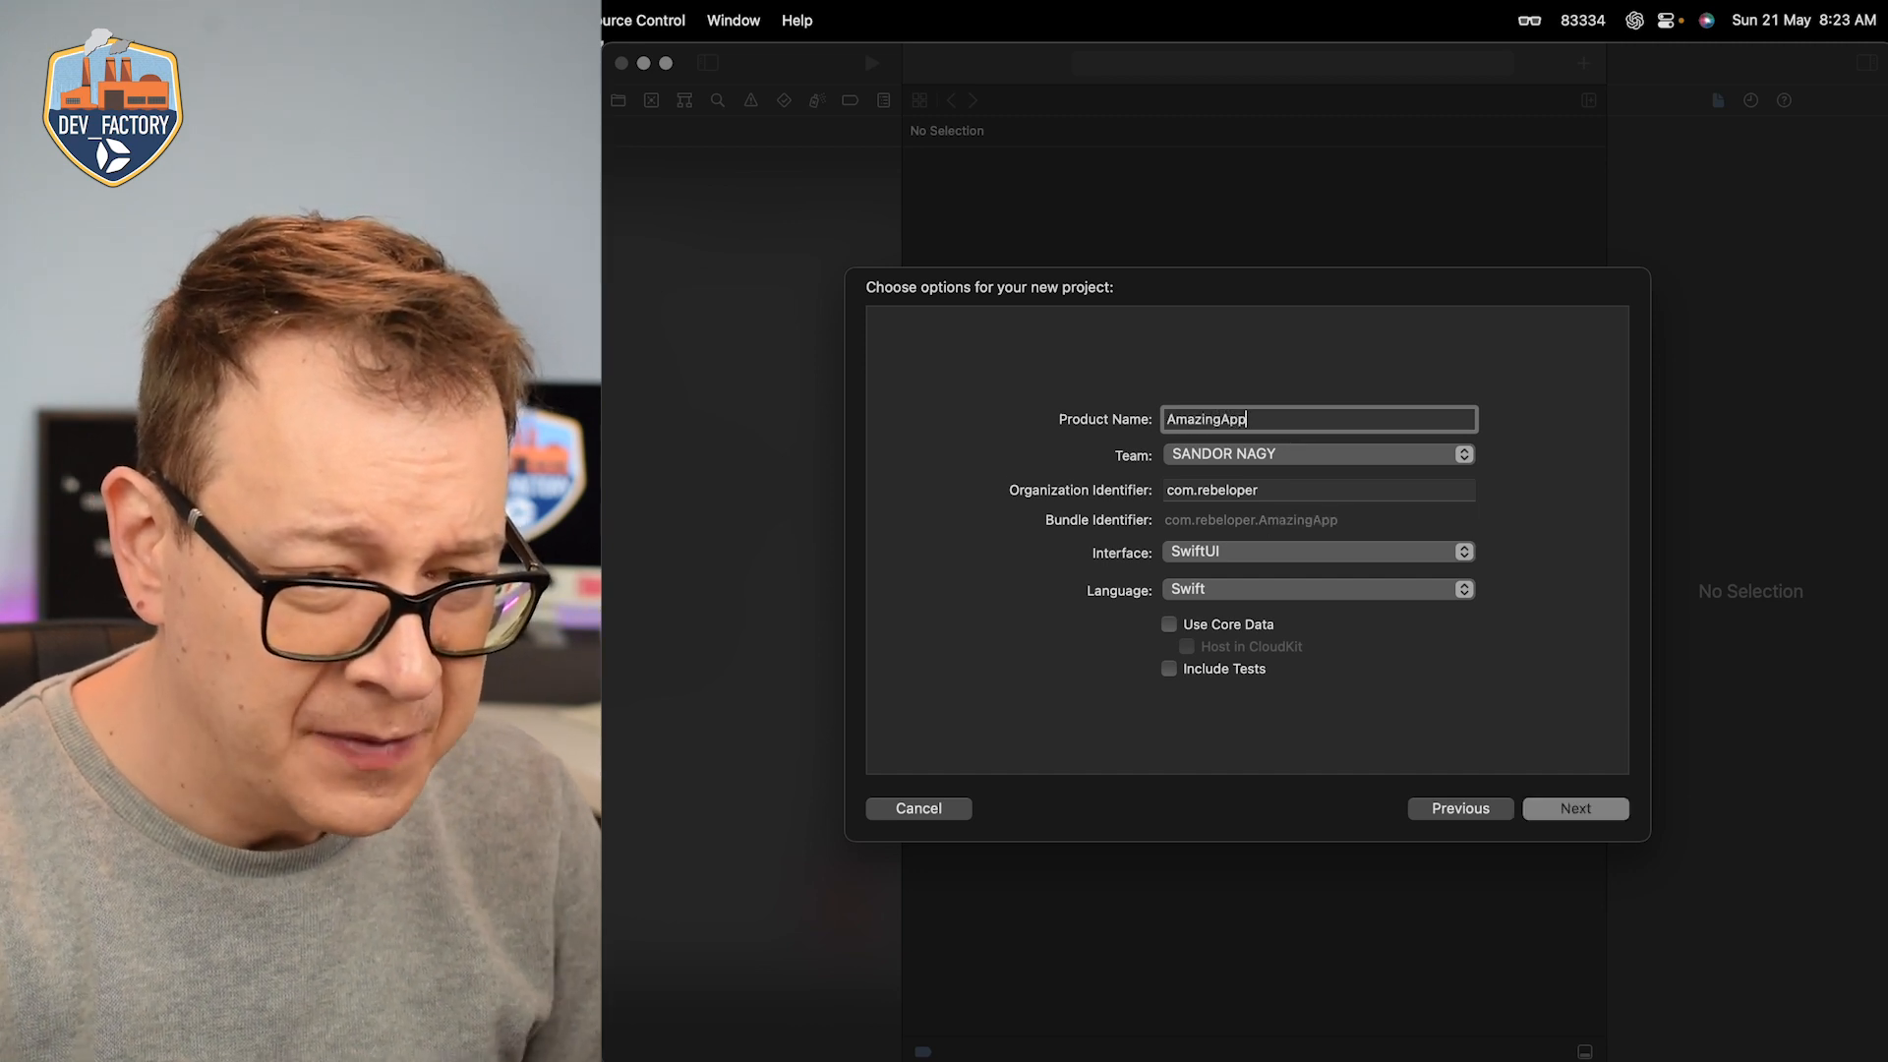
left_click(1579, 809)
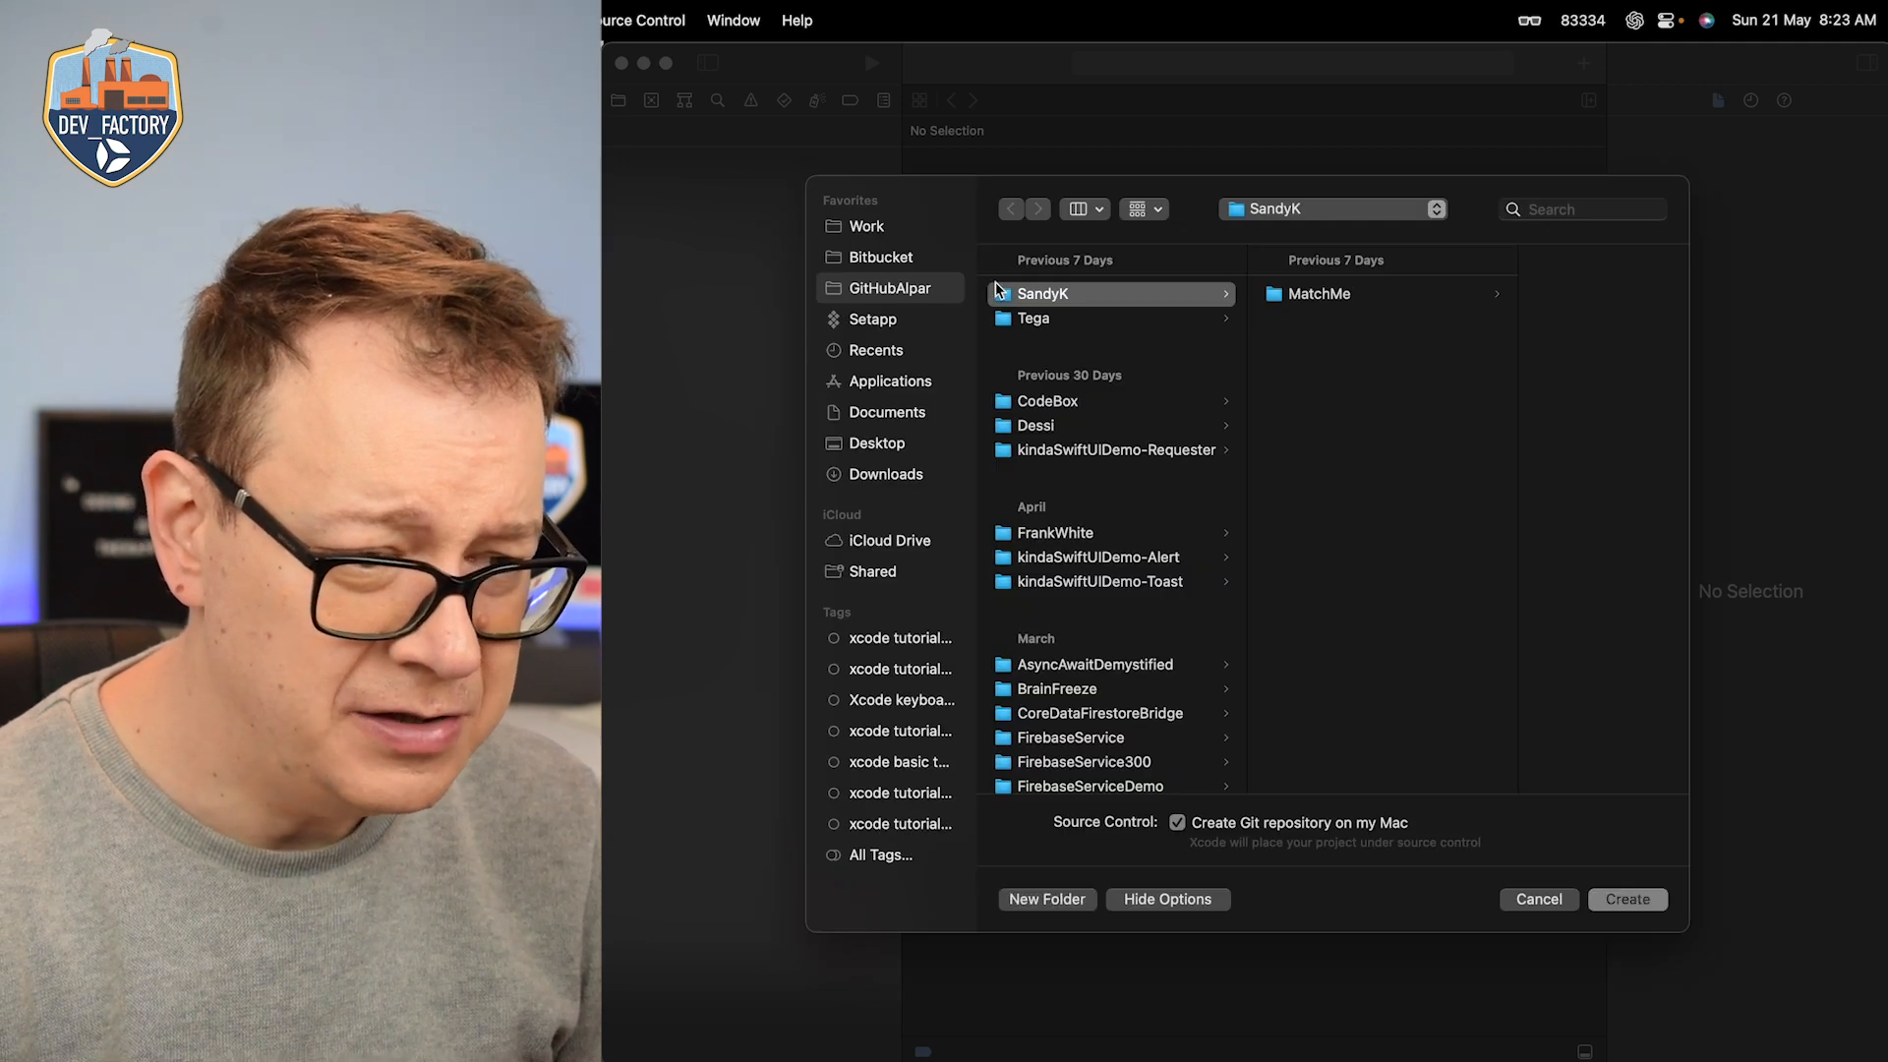
left_click(897, 446)
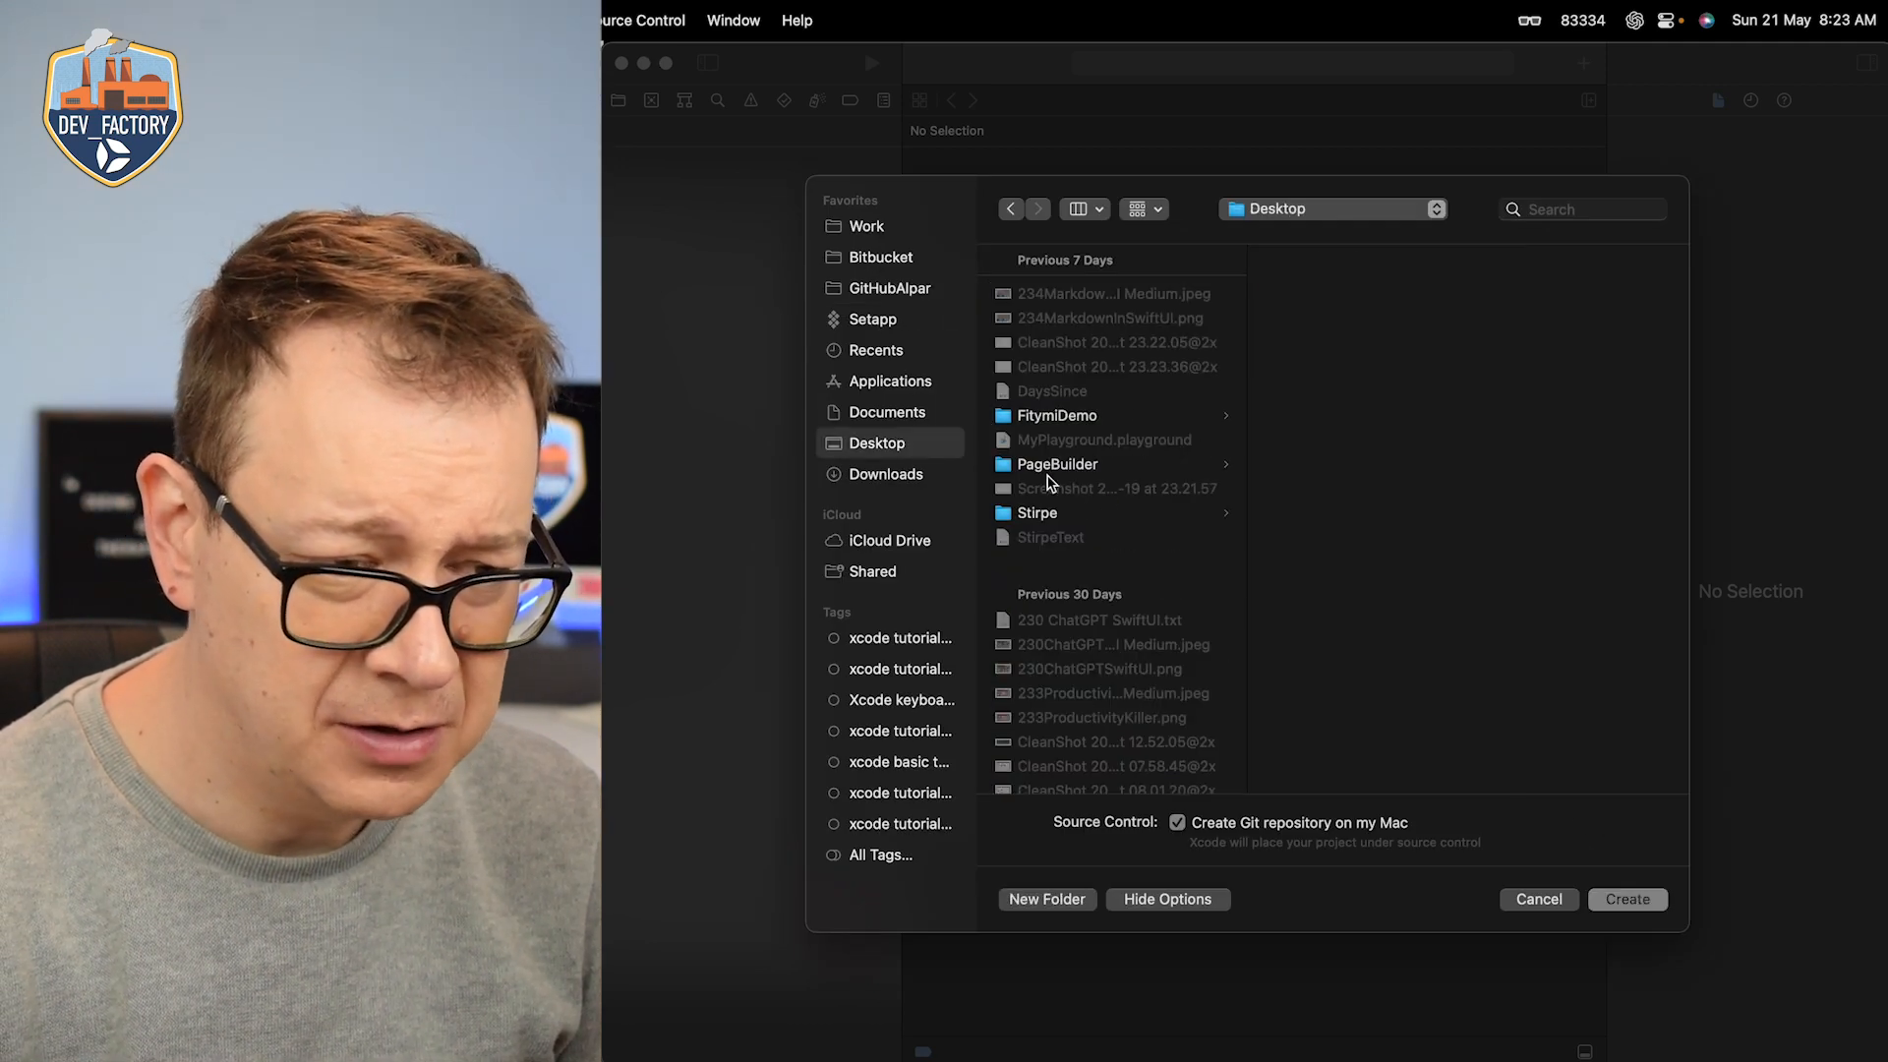
left_click(1629, 900)
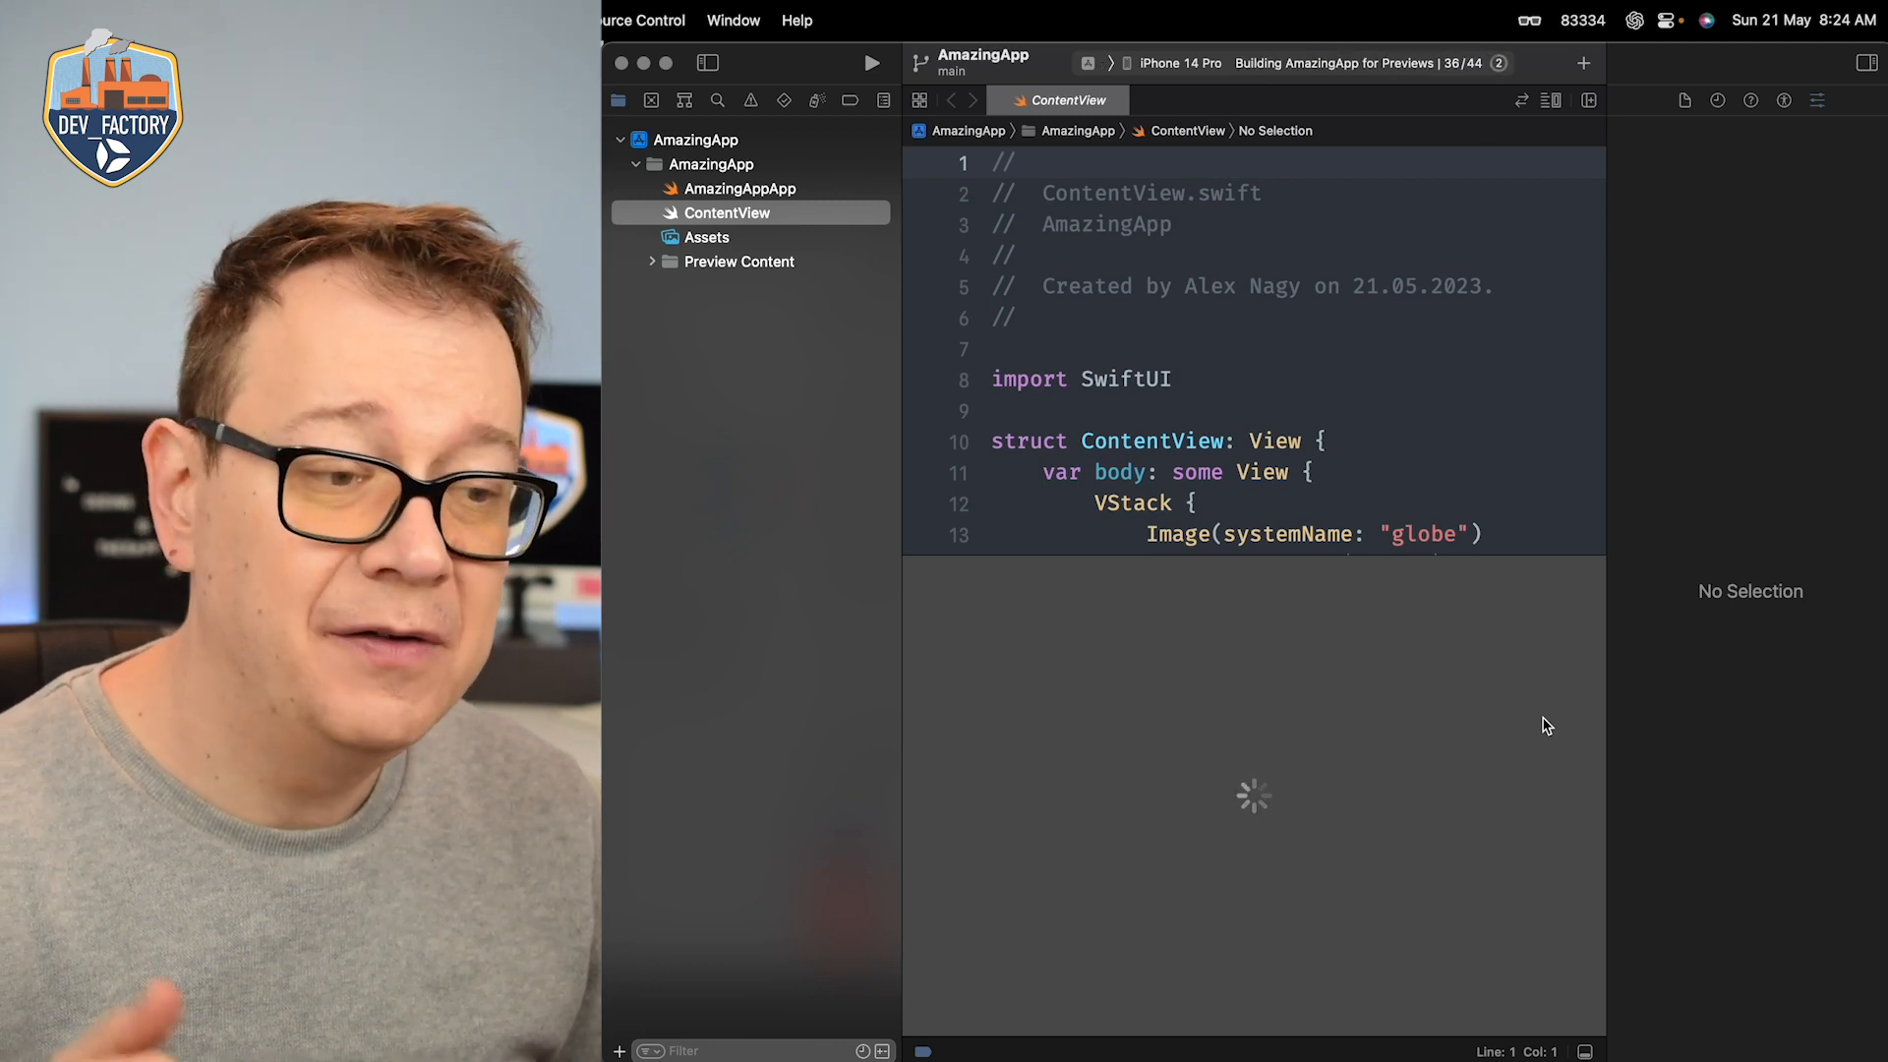
Step: Open the AppIcon set in the project's Assets catalog and hide the inspector
left_click(736, 241)
left_click(1028, 193)
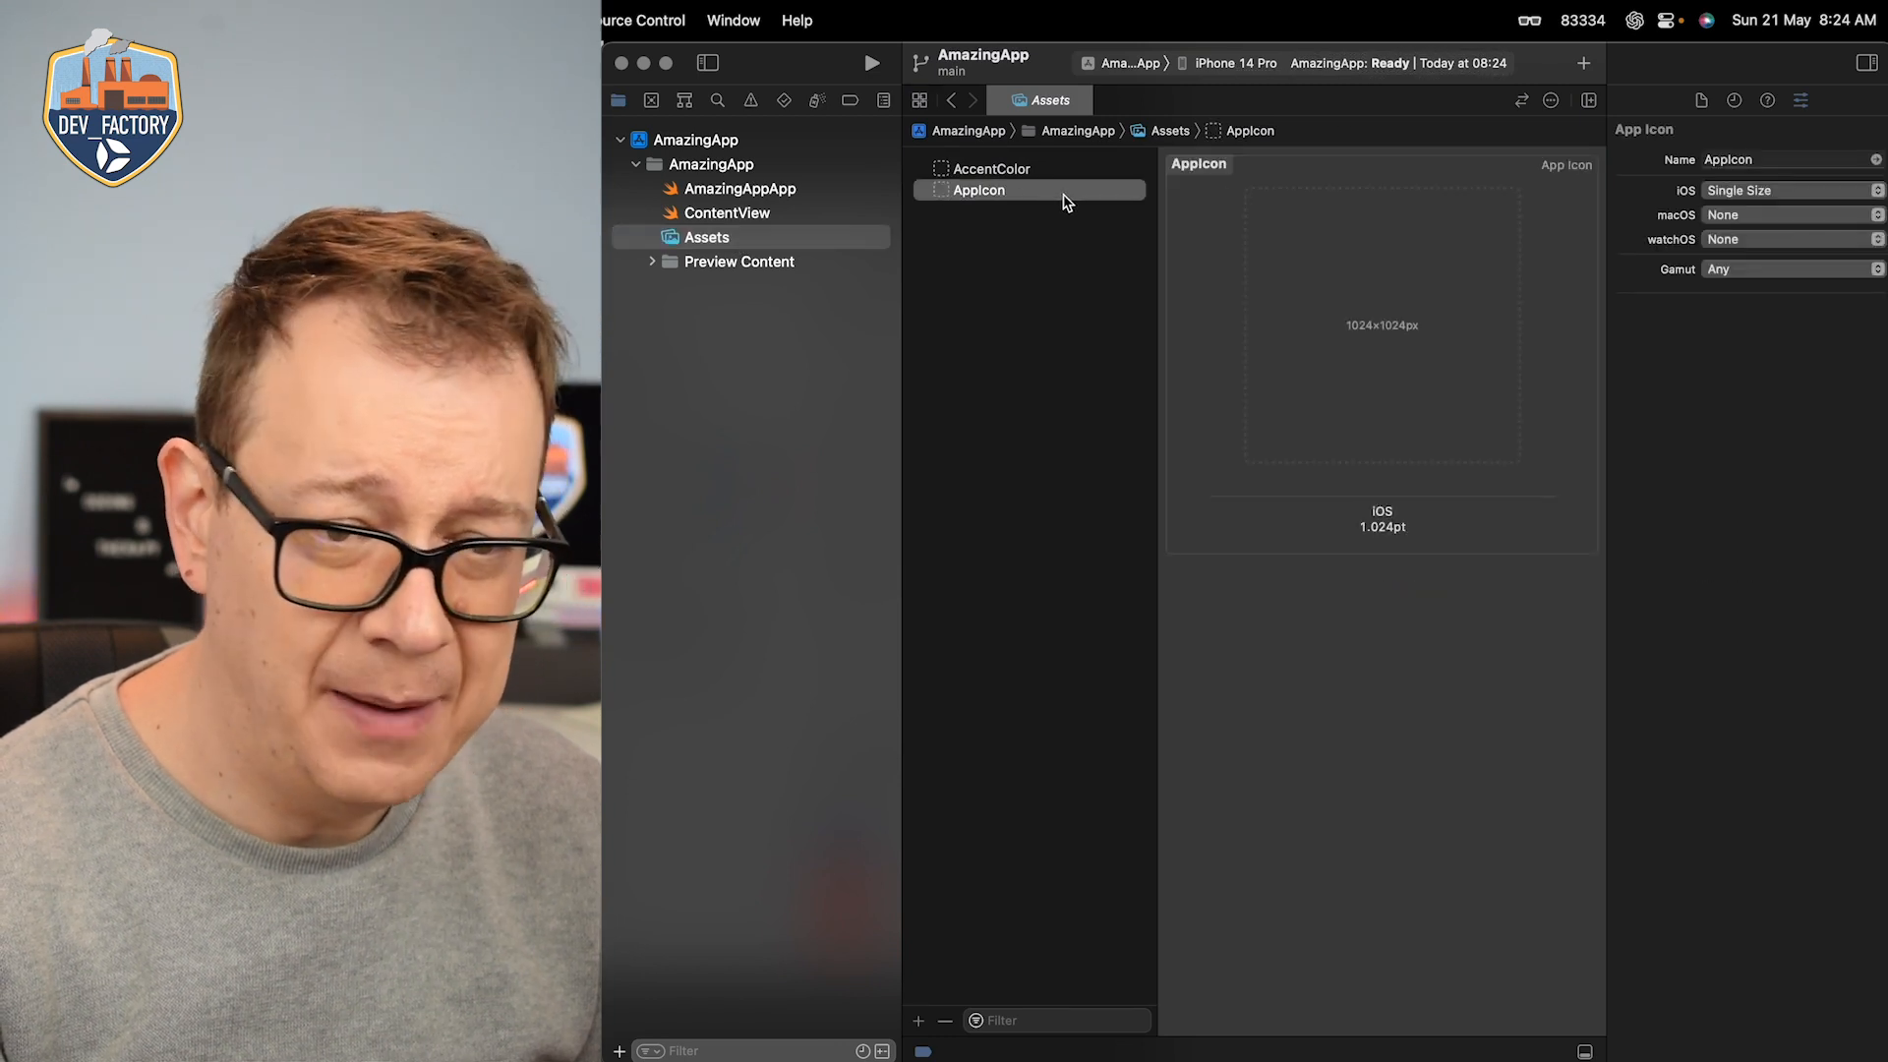
left_click(1865, 63)
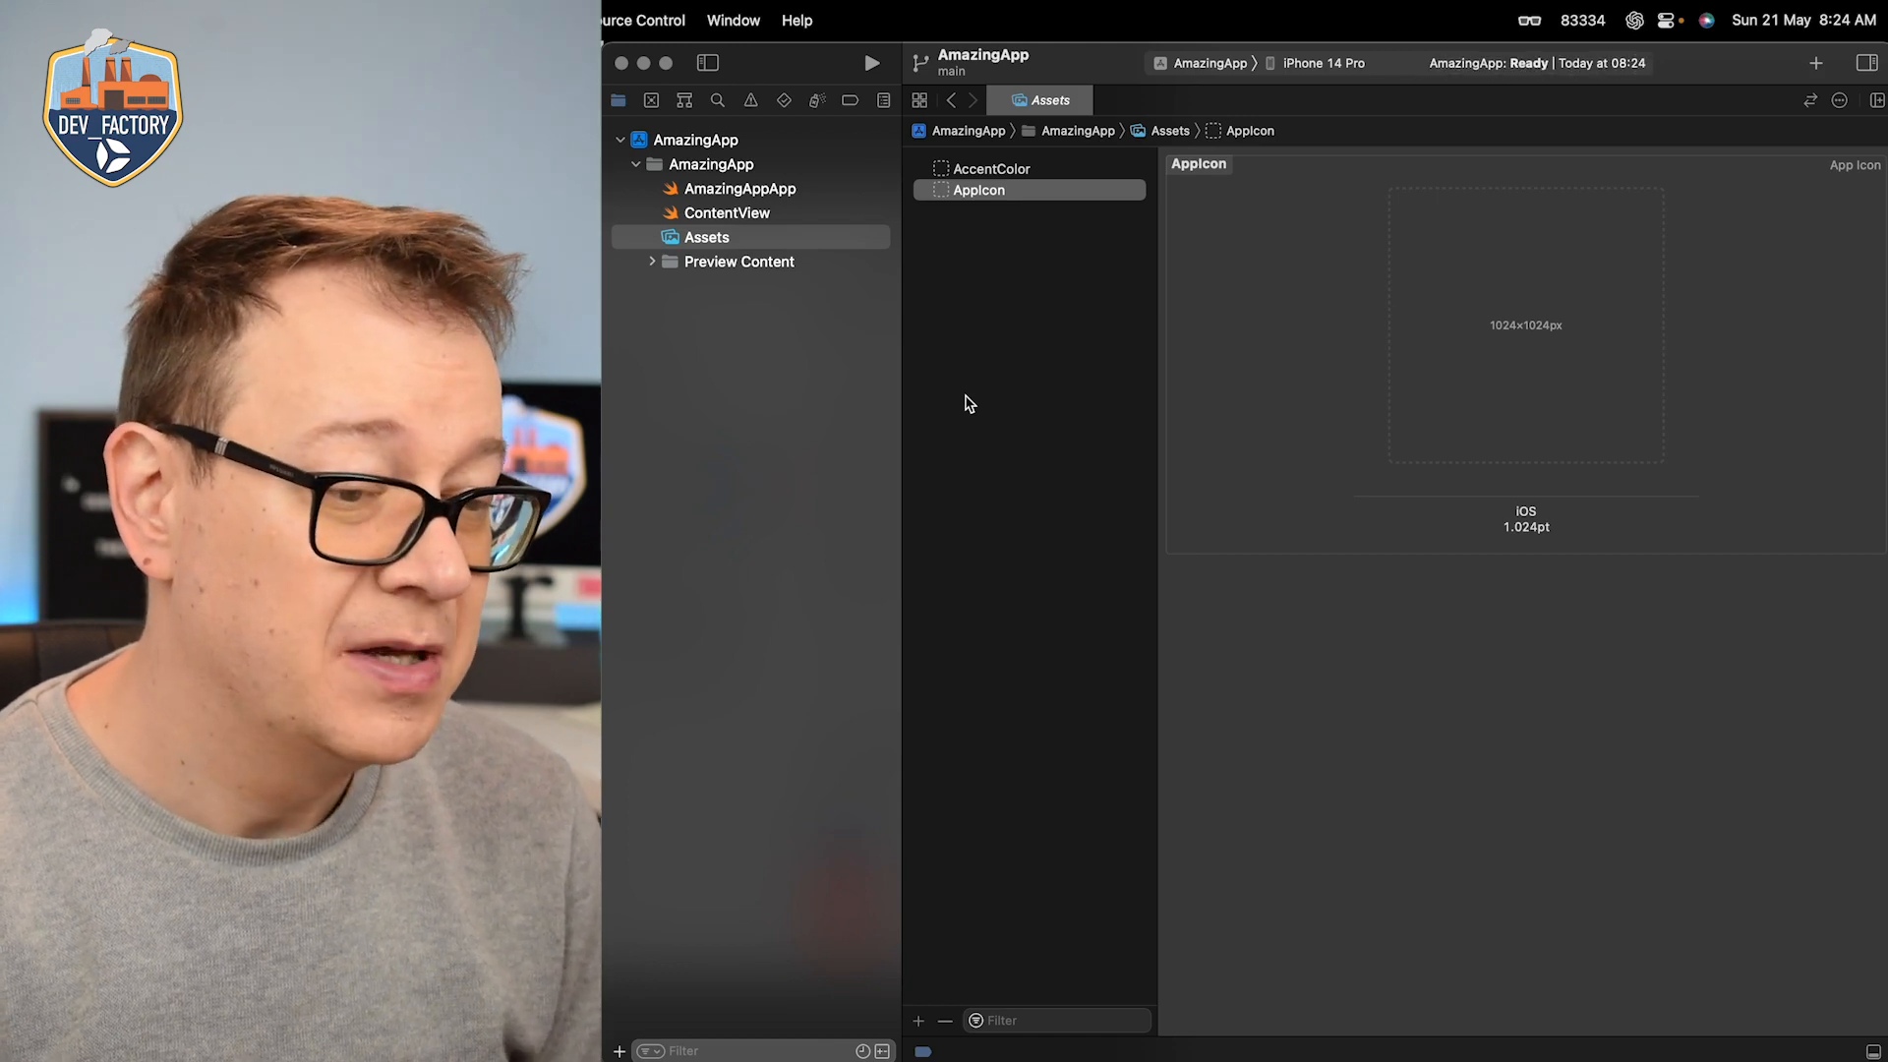
Step: Switch to Safari and open photopea.com in a new tab
key("super+Tab")
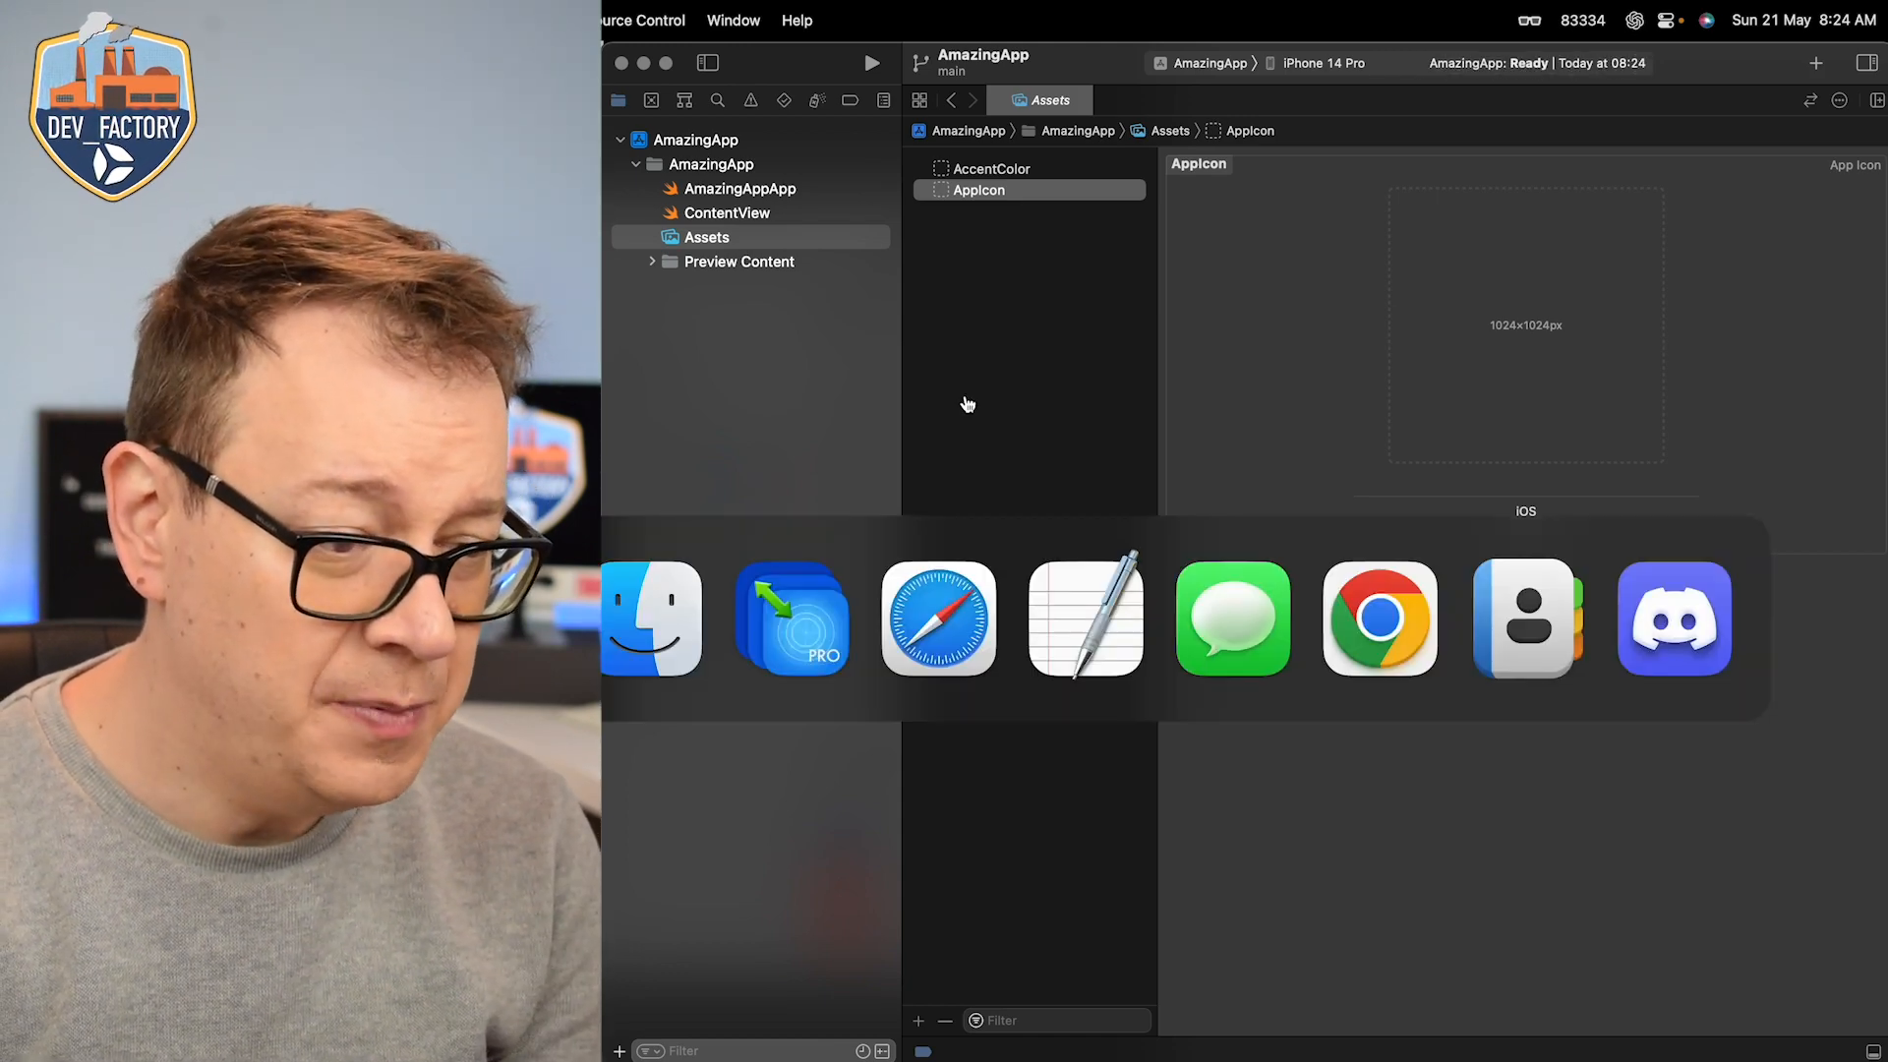
key("super+Tab")
key("super+Tab")
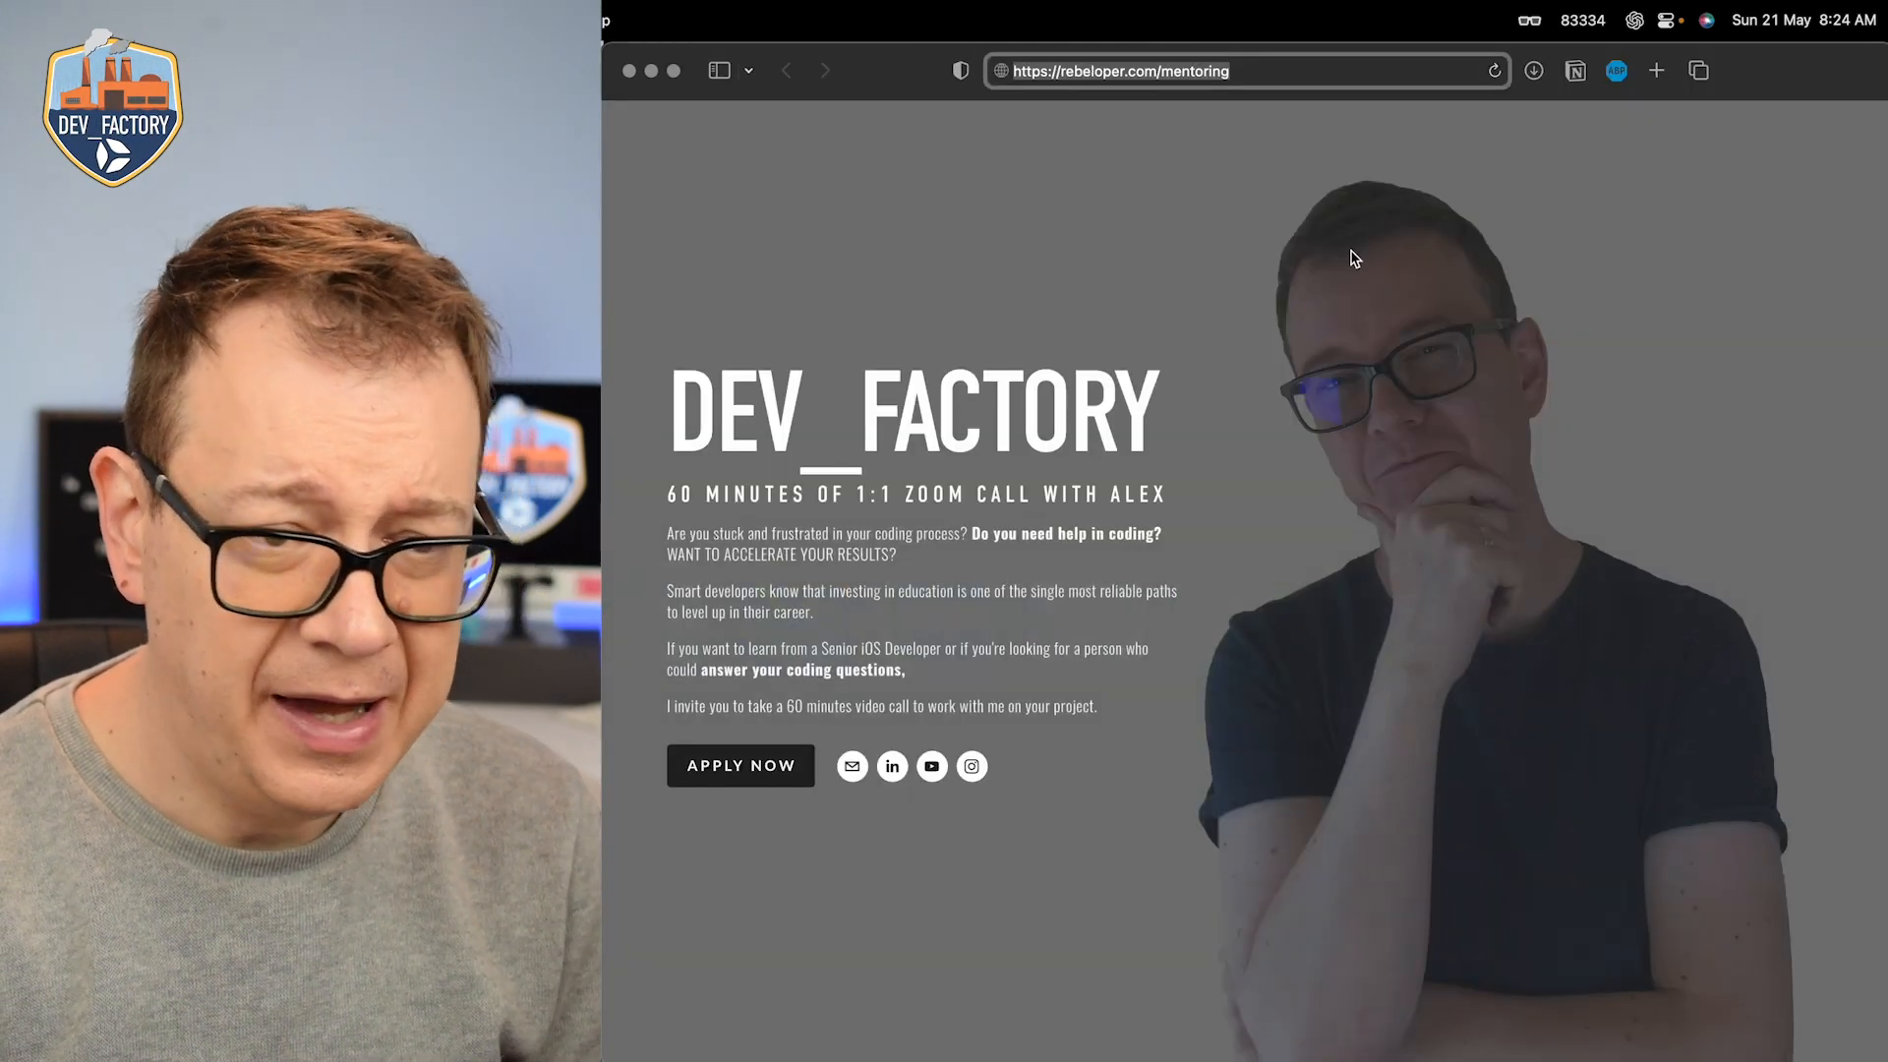
left_click(1671, 77)
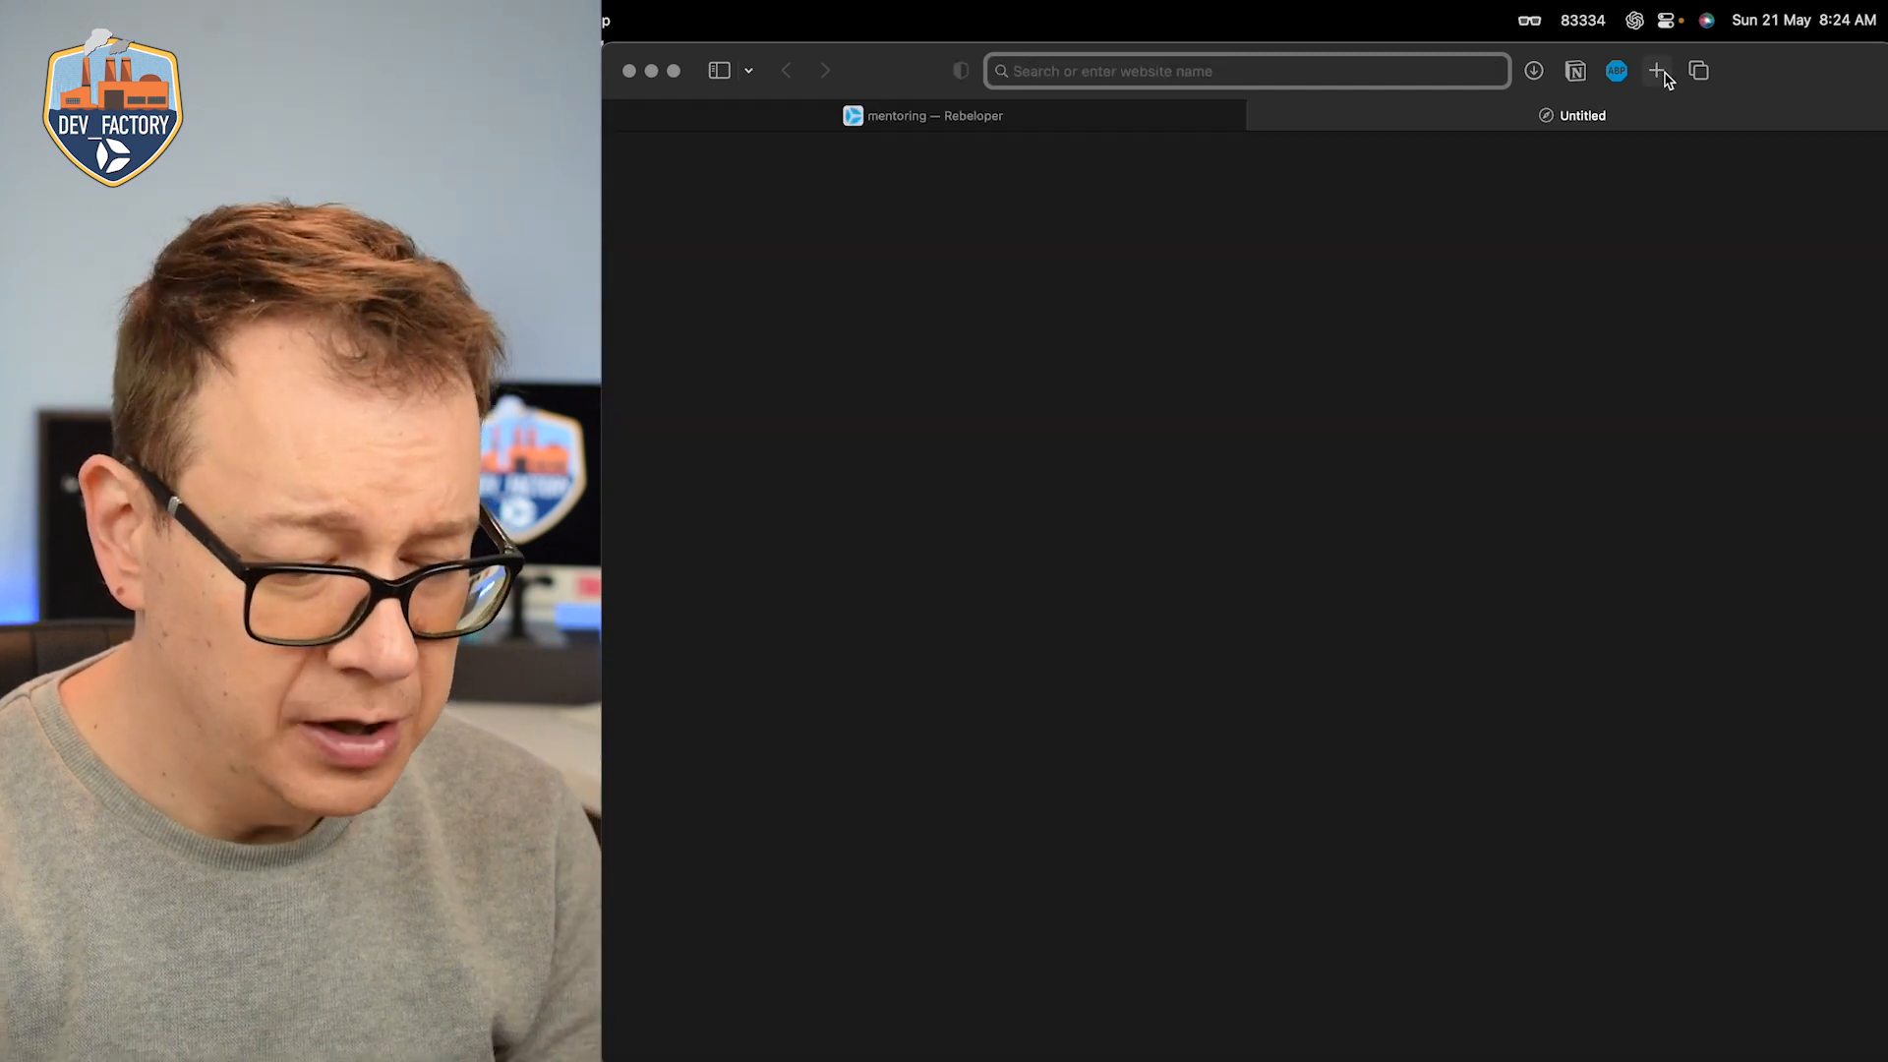
type("photopea.com")
key("Return")
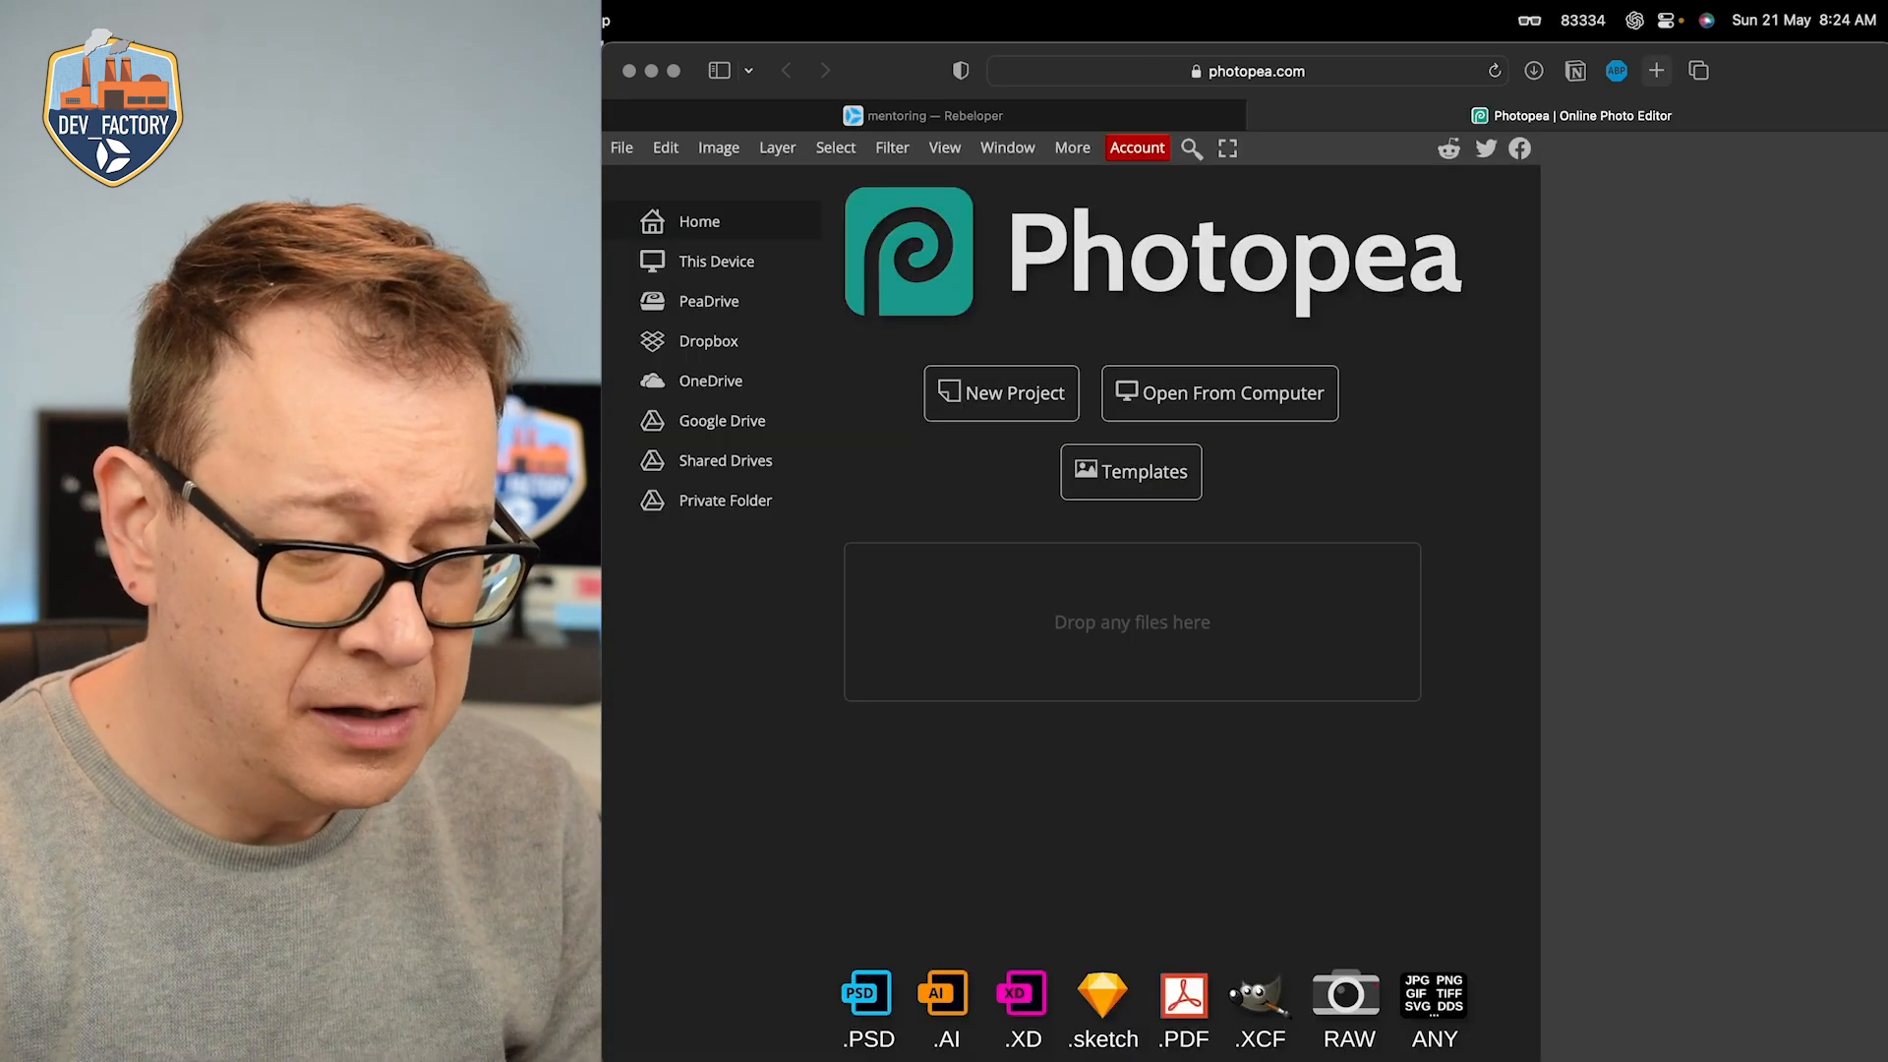
Step: Create a new 1024 × 1024 pixel image project with a white background
left_click(998, 403)
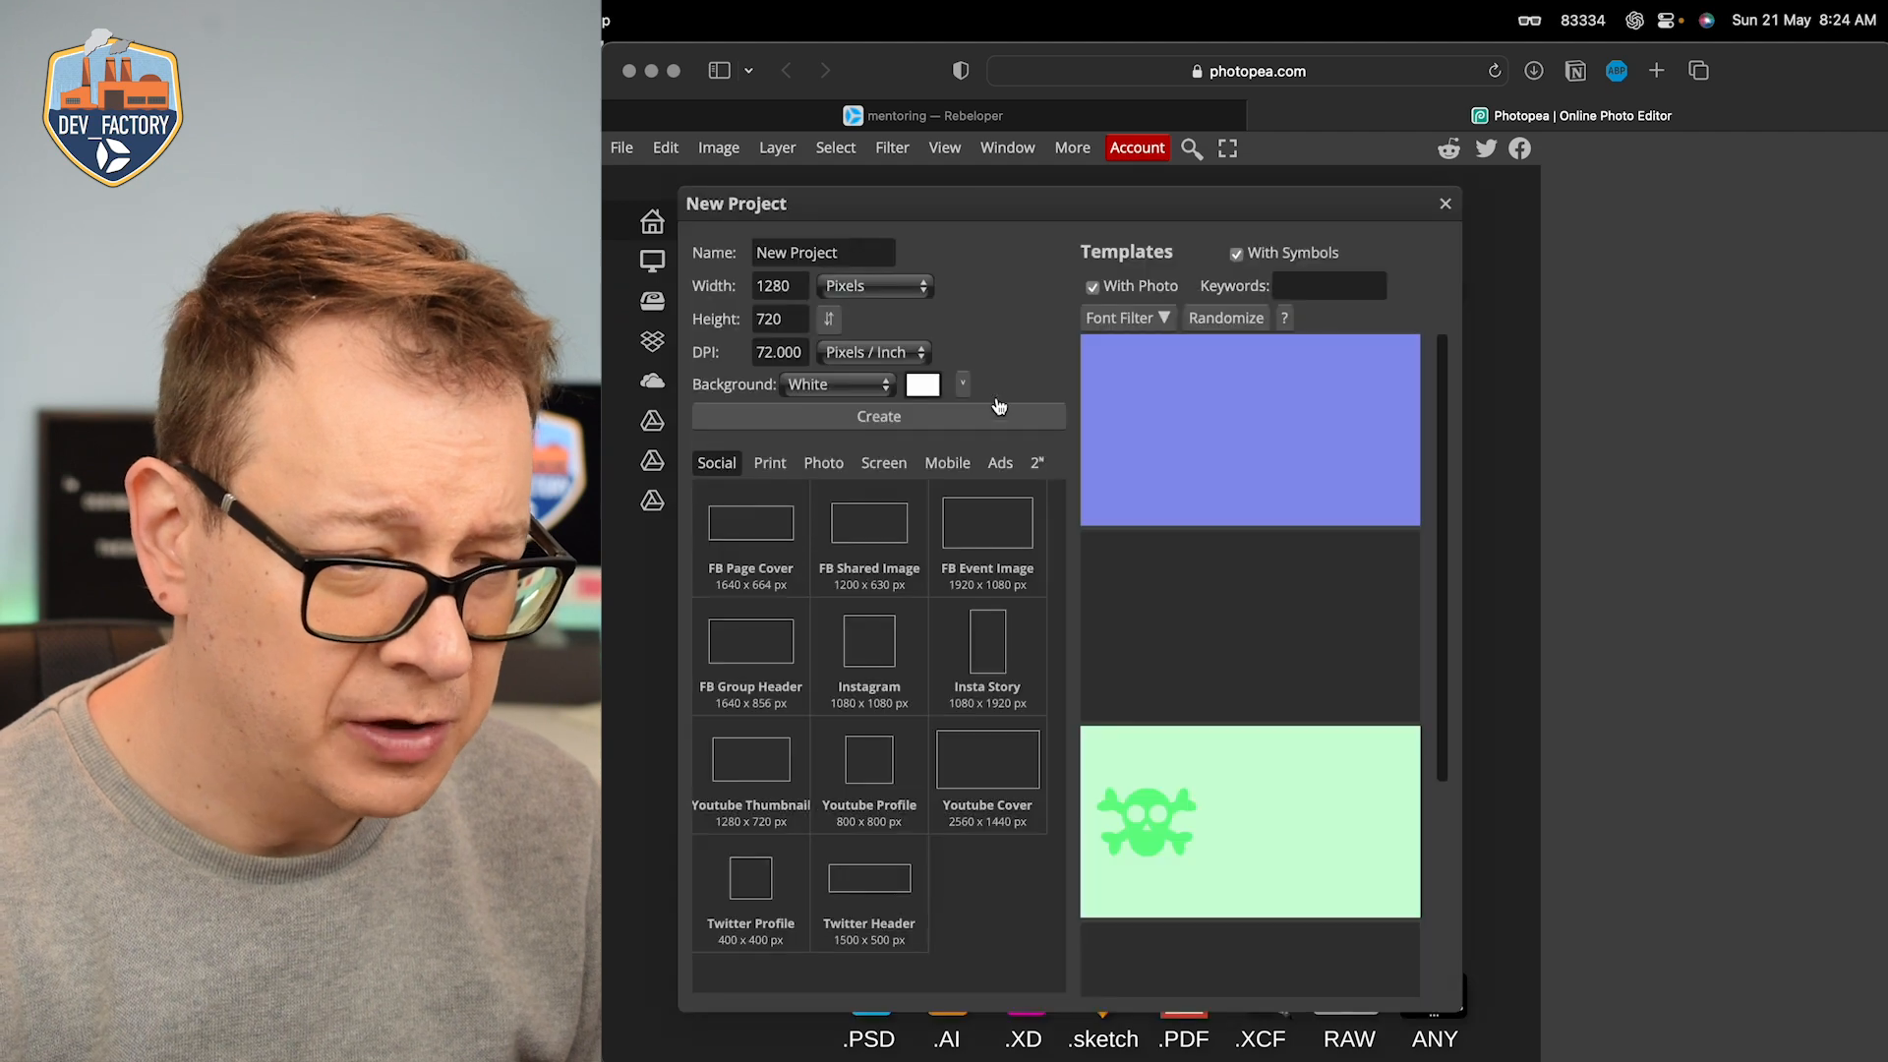
double_click(794, 285)
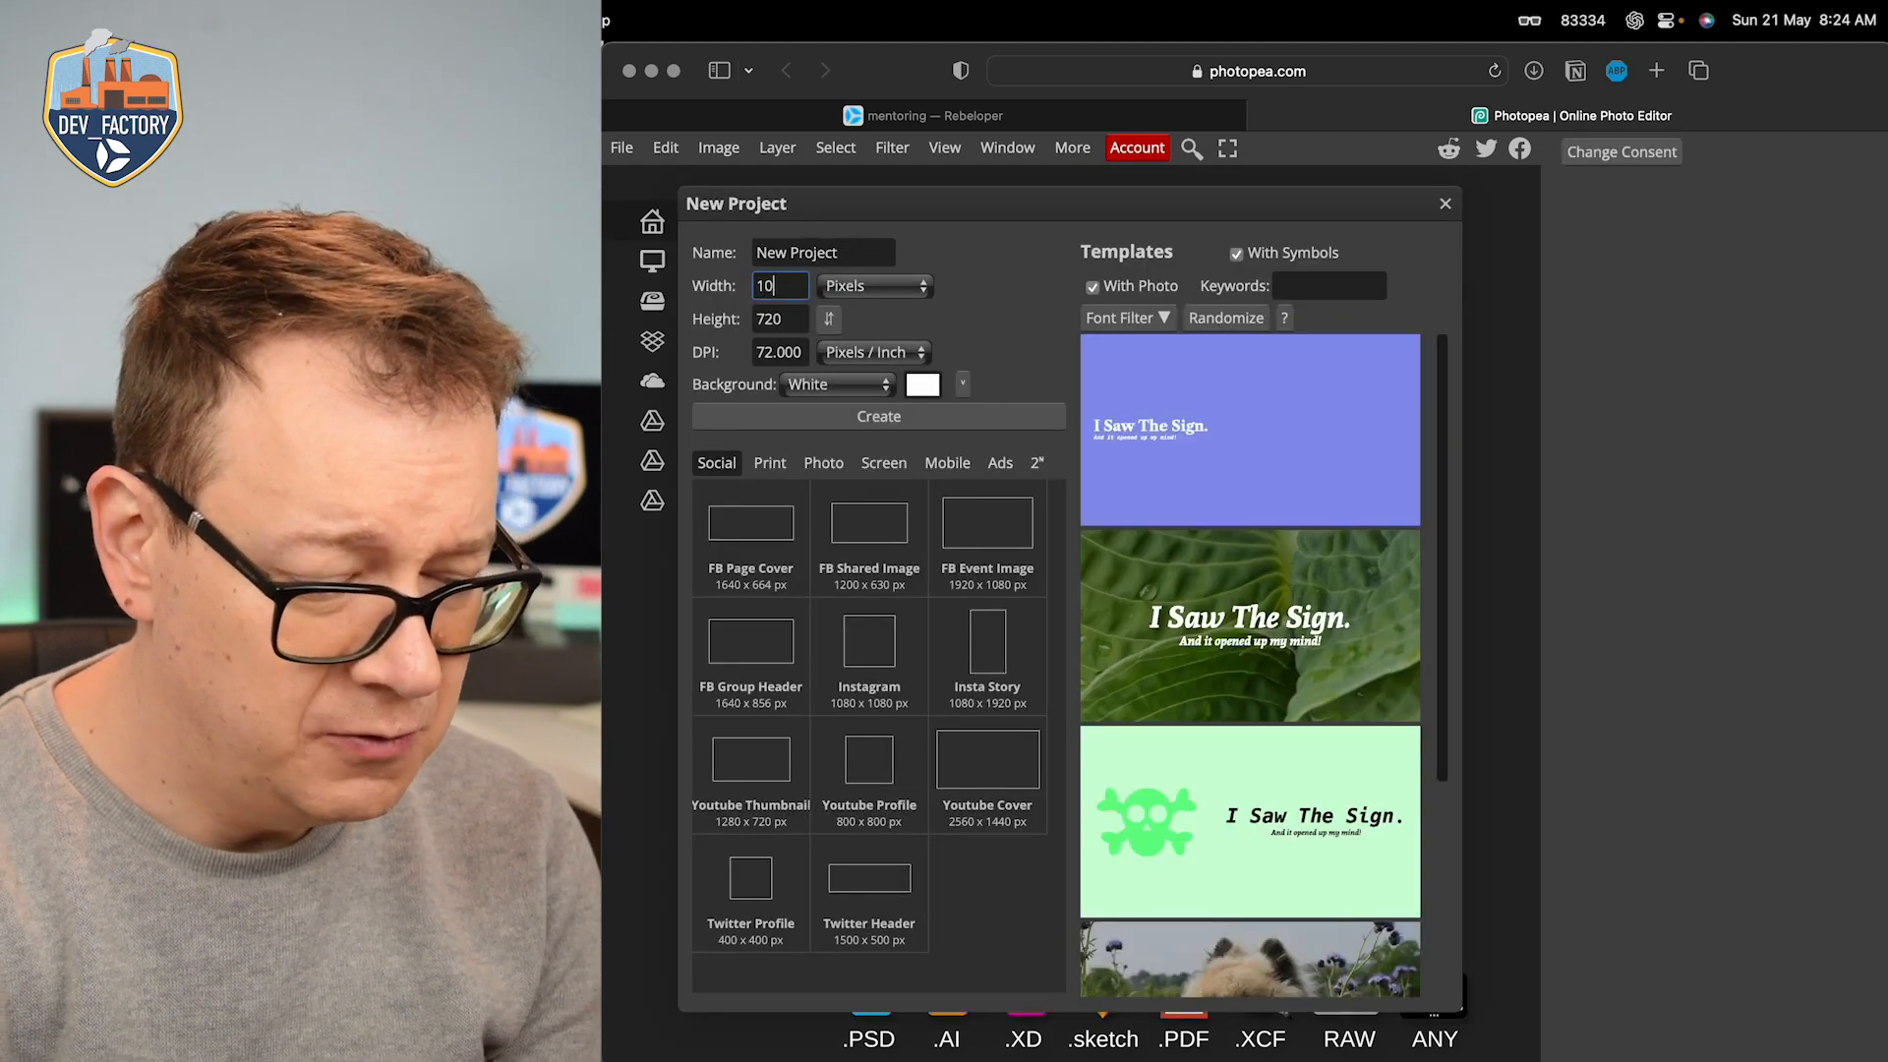
double_click(782, 317)
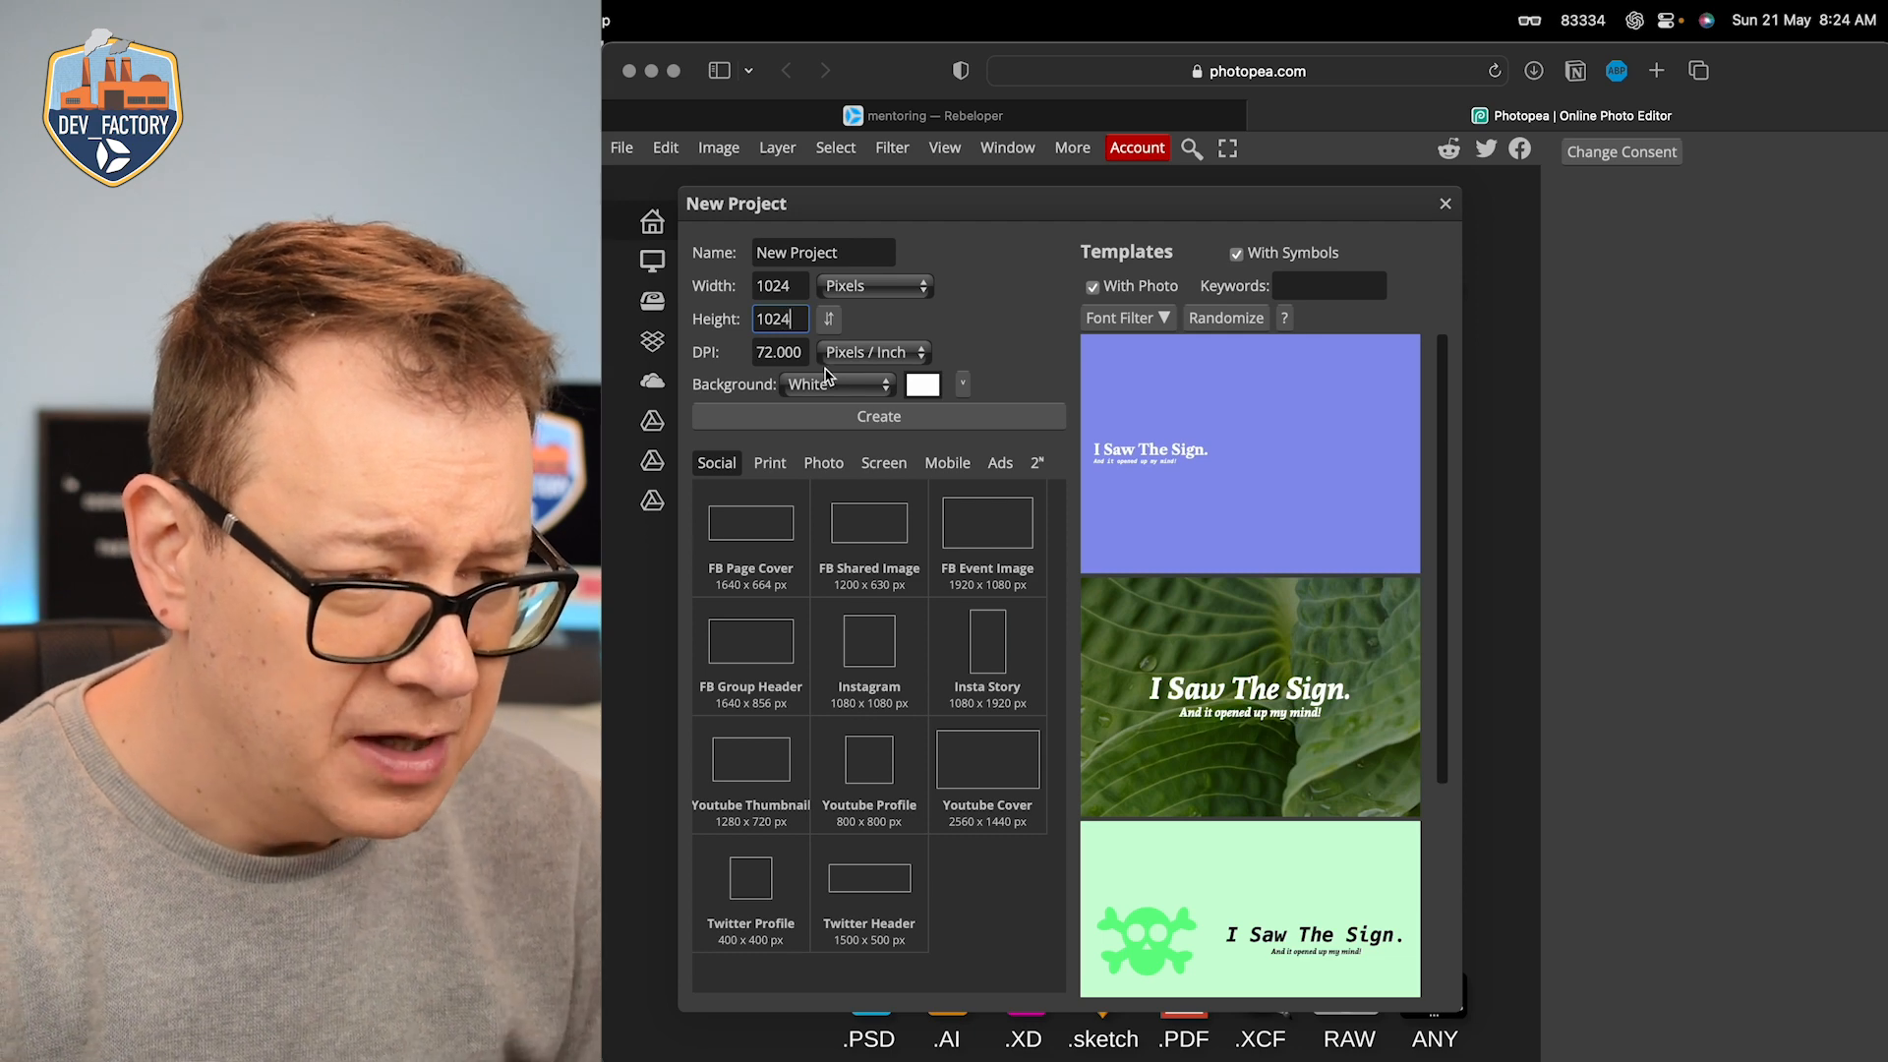
left_click(889, 417)
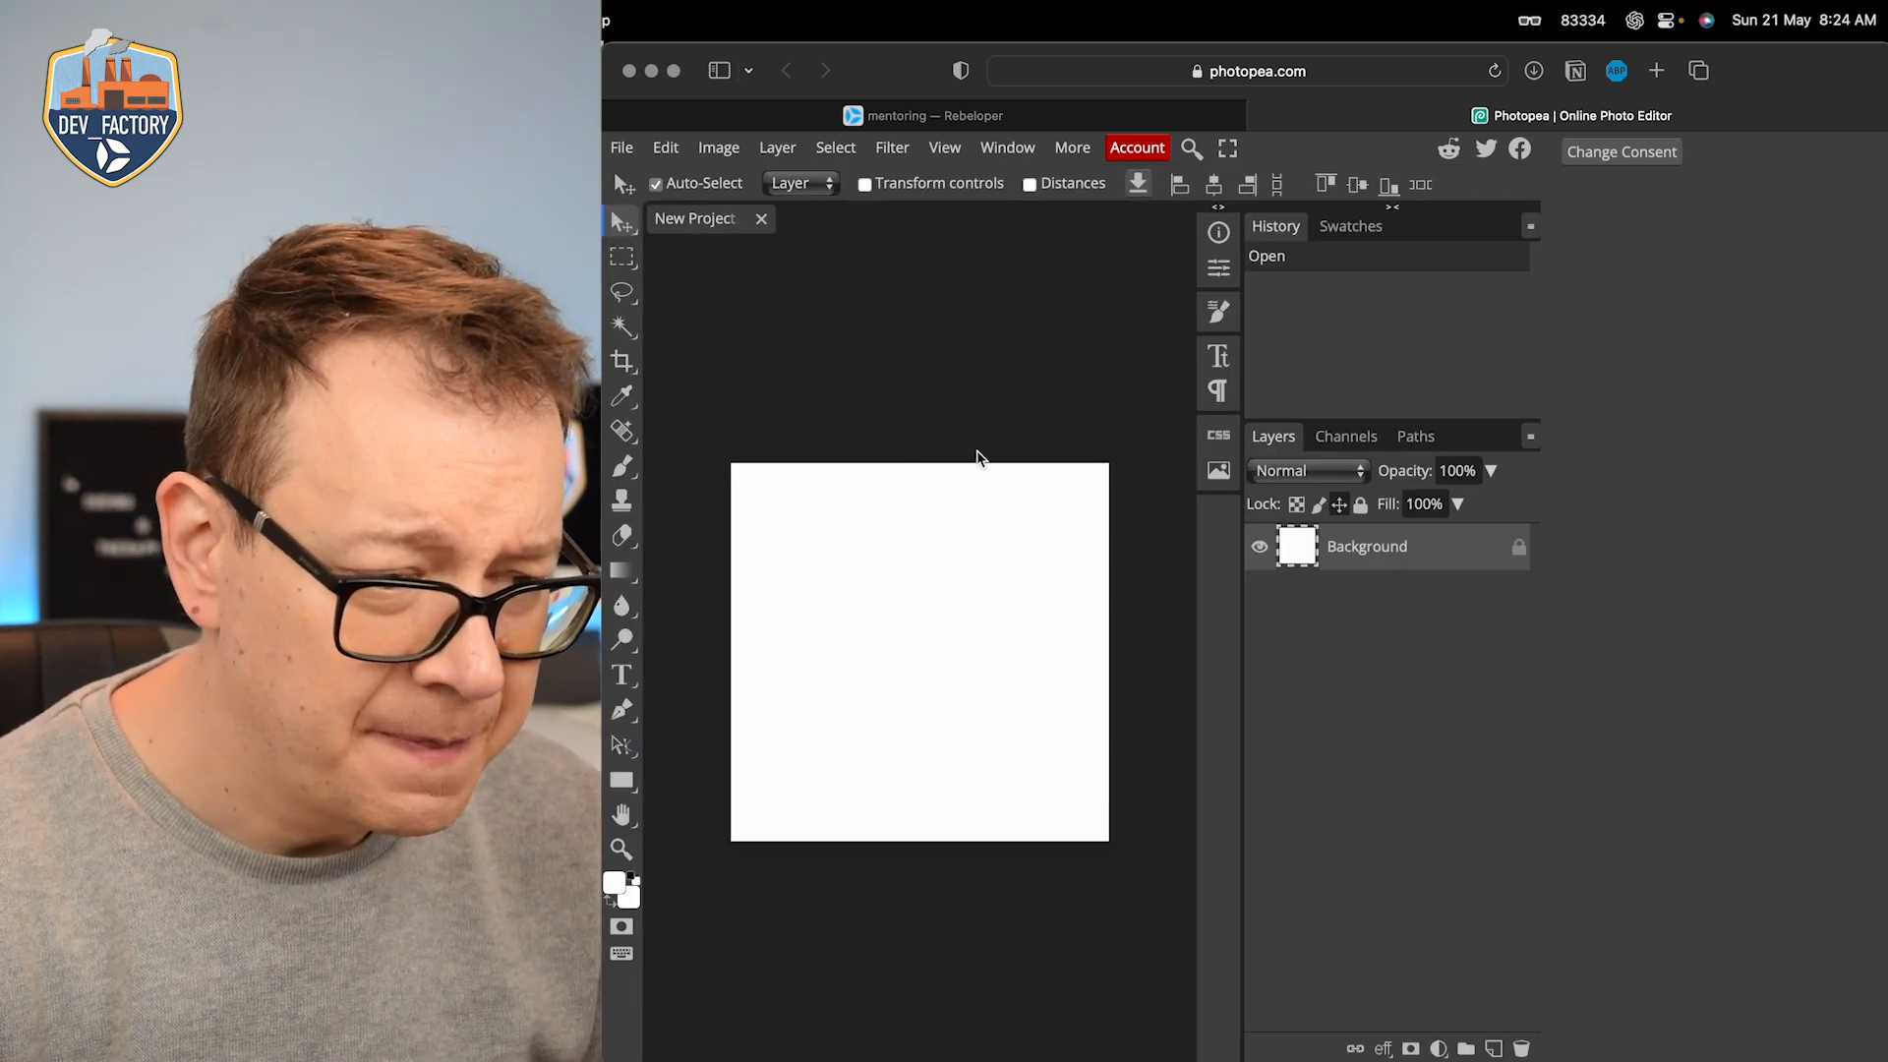
Step: Set the foreground colour to red (#df2121) and fill the whole canvas with it using the Paint Bucket Tool
left_click(616, 885)
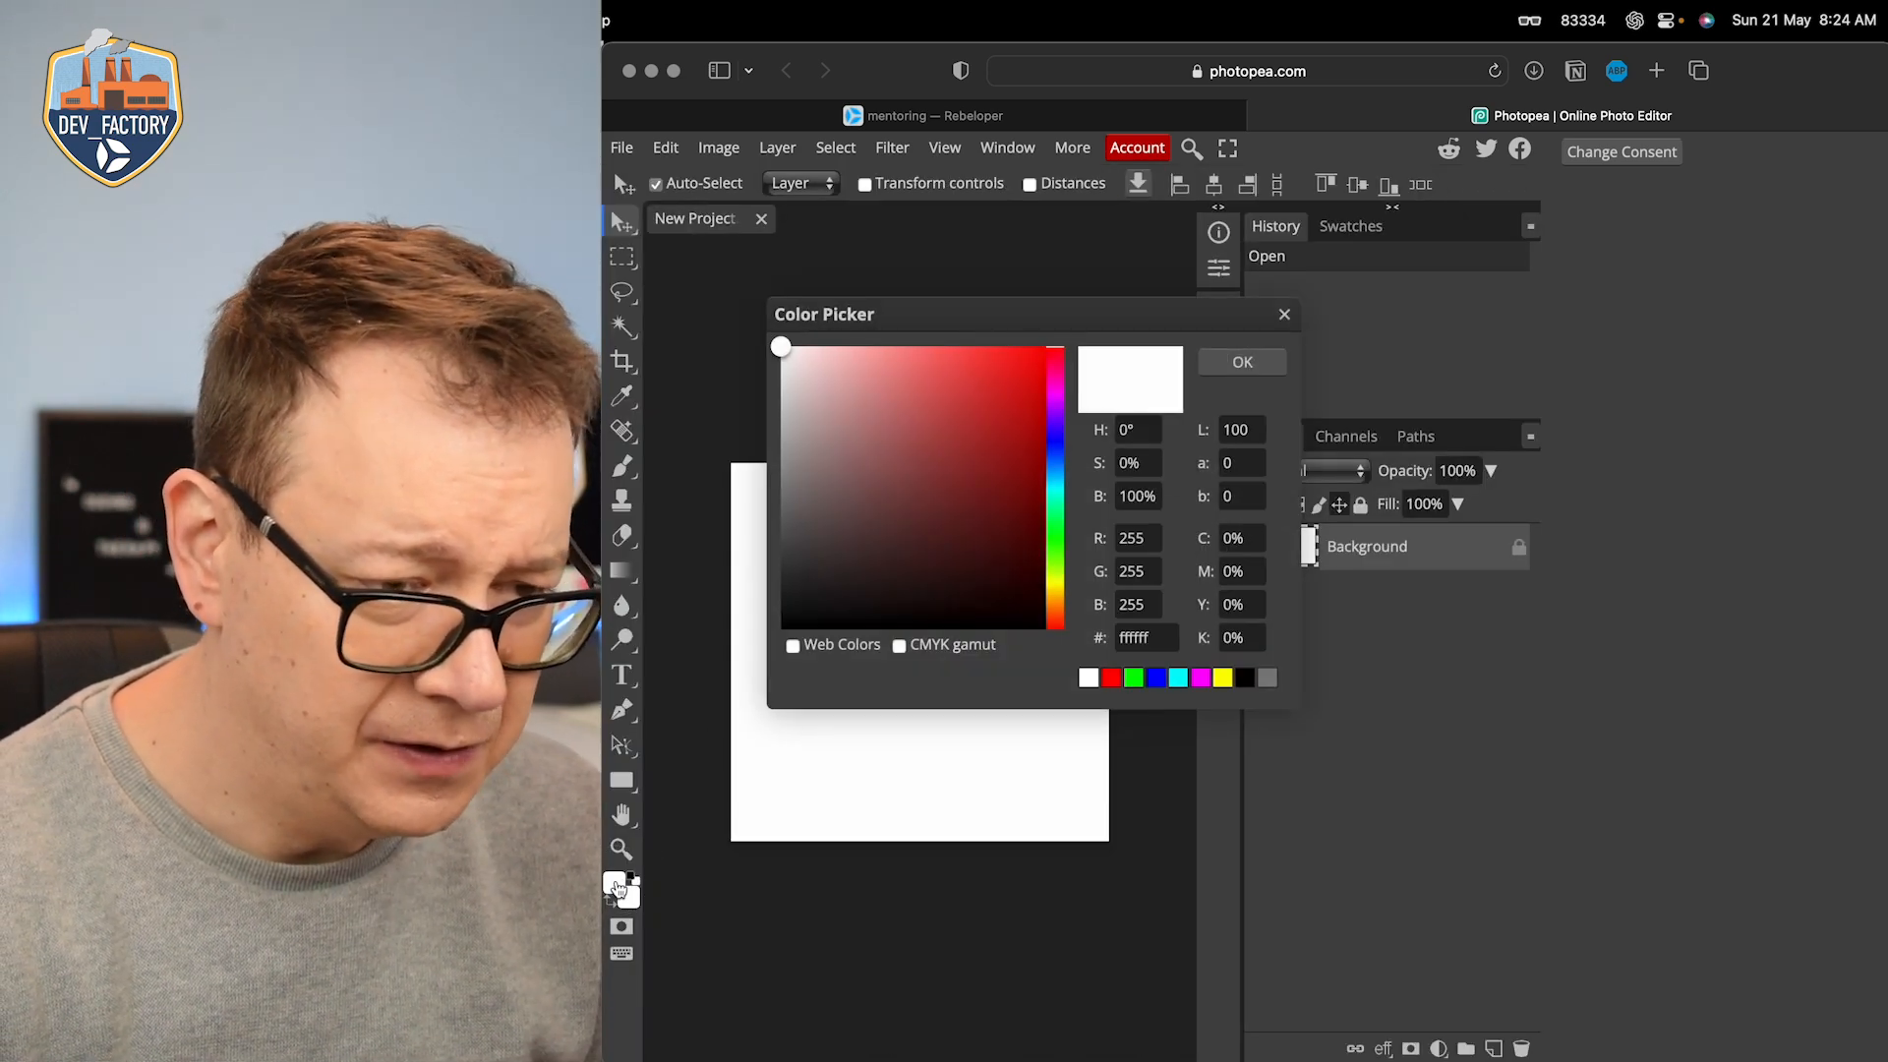
mouse_move(994, 426)
left_mouse_down()
mouse_move(1008, 375)
mouse_move(1049, 341)
mouse_move(1007, 388)
left_mouse_up()
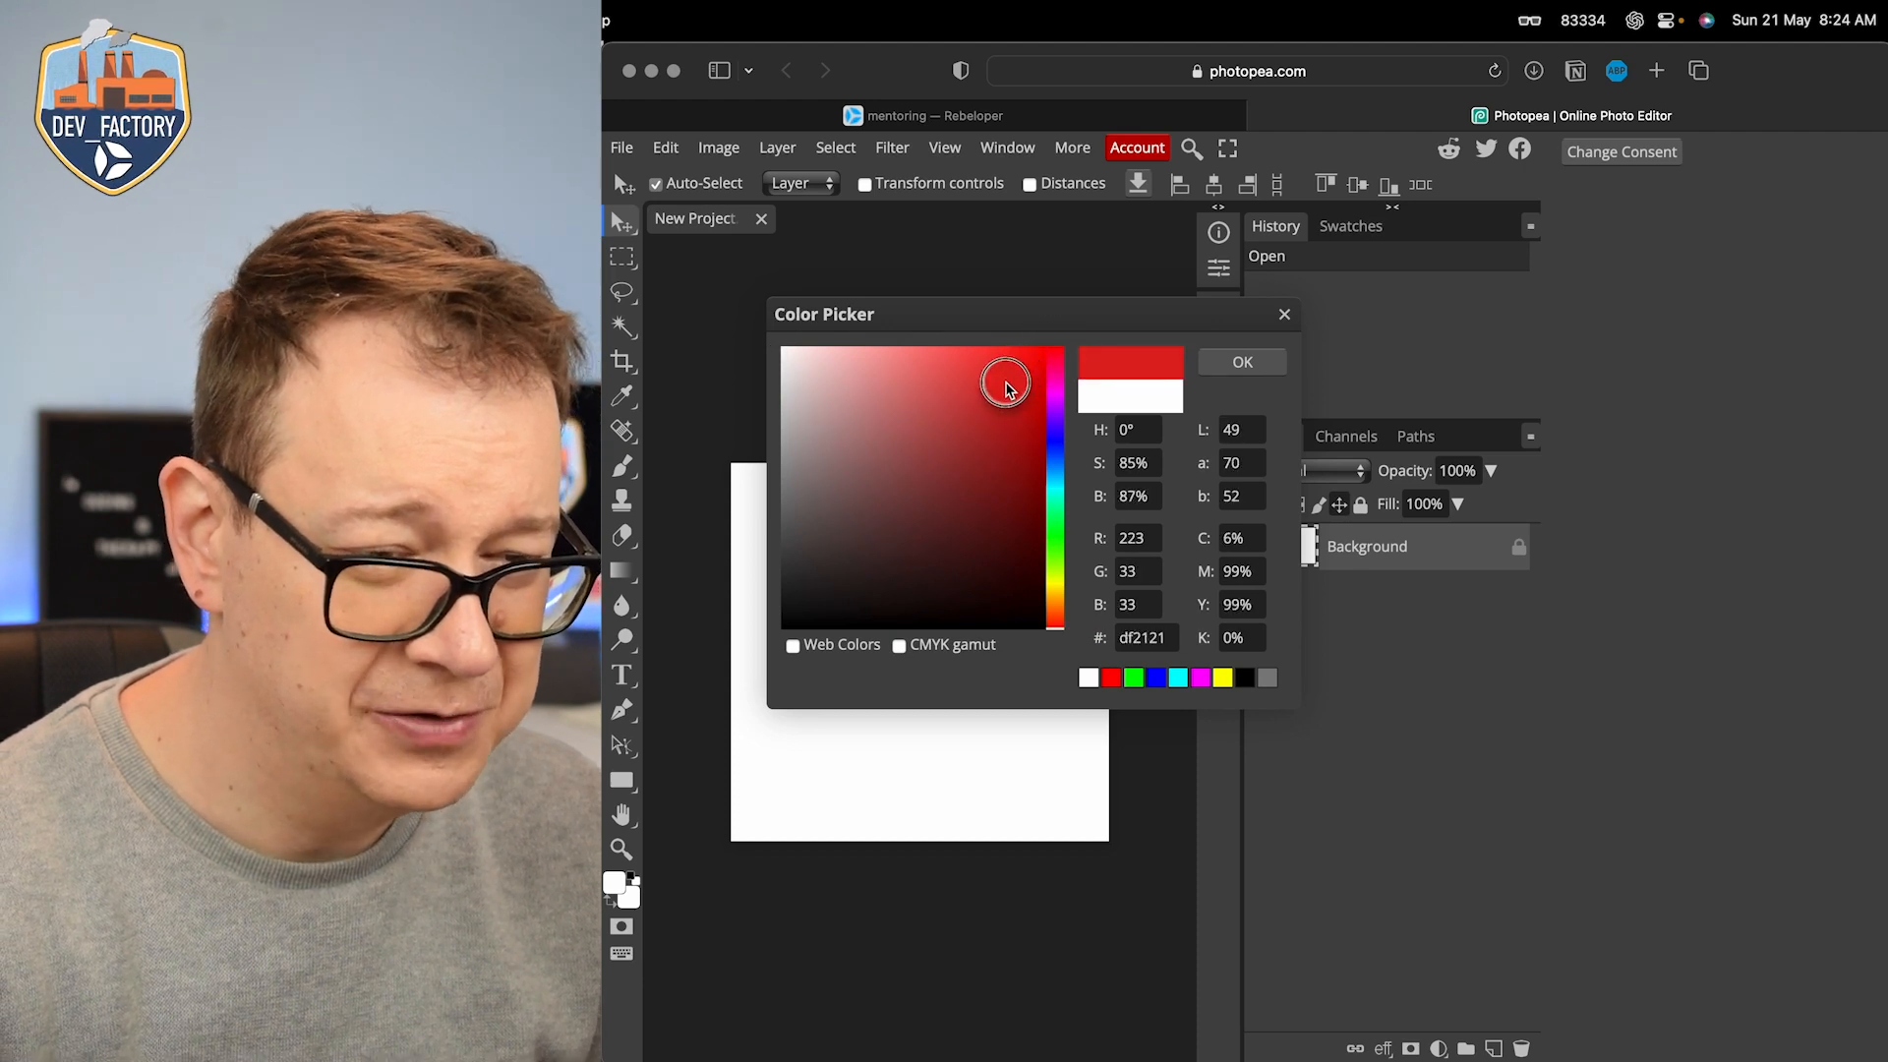
left_click(1243, 362)
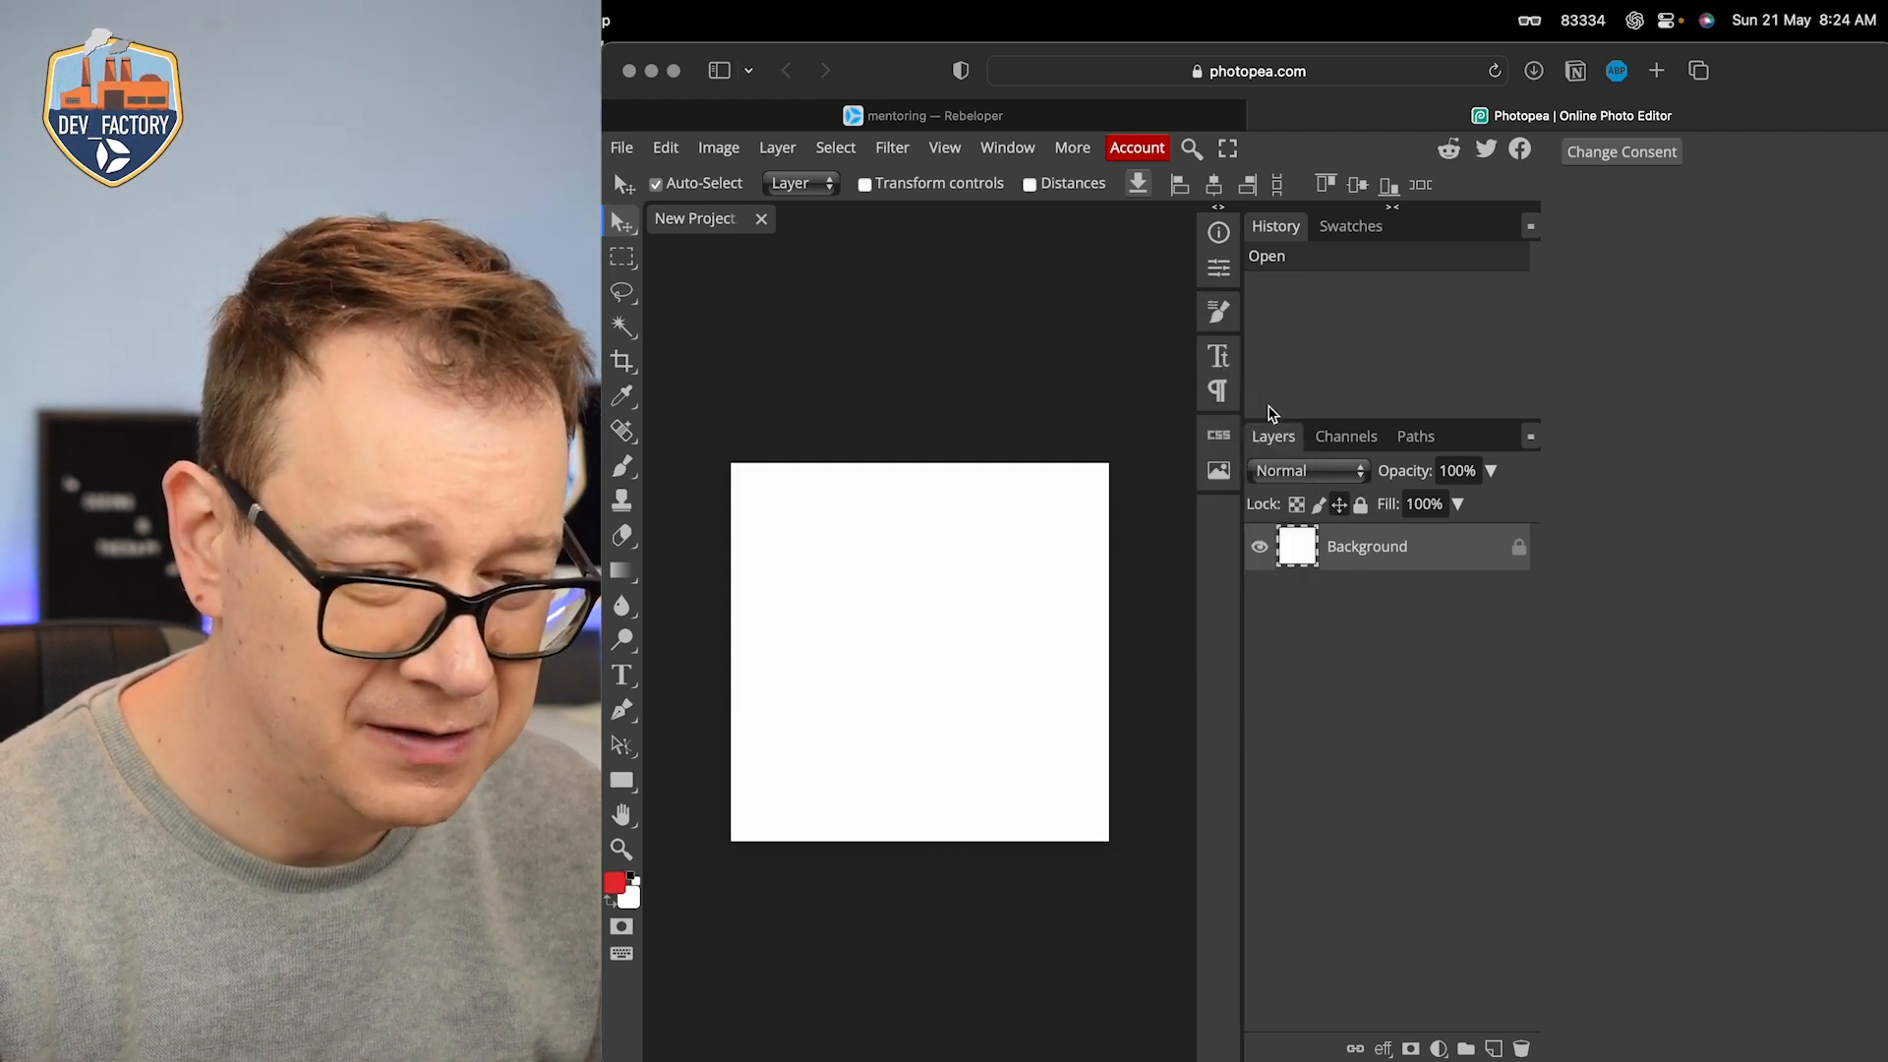
right_click(624, 576)
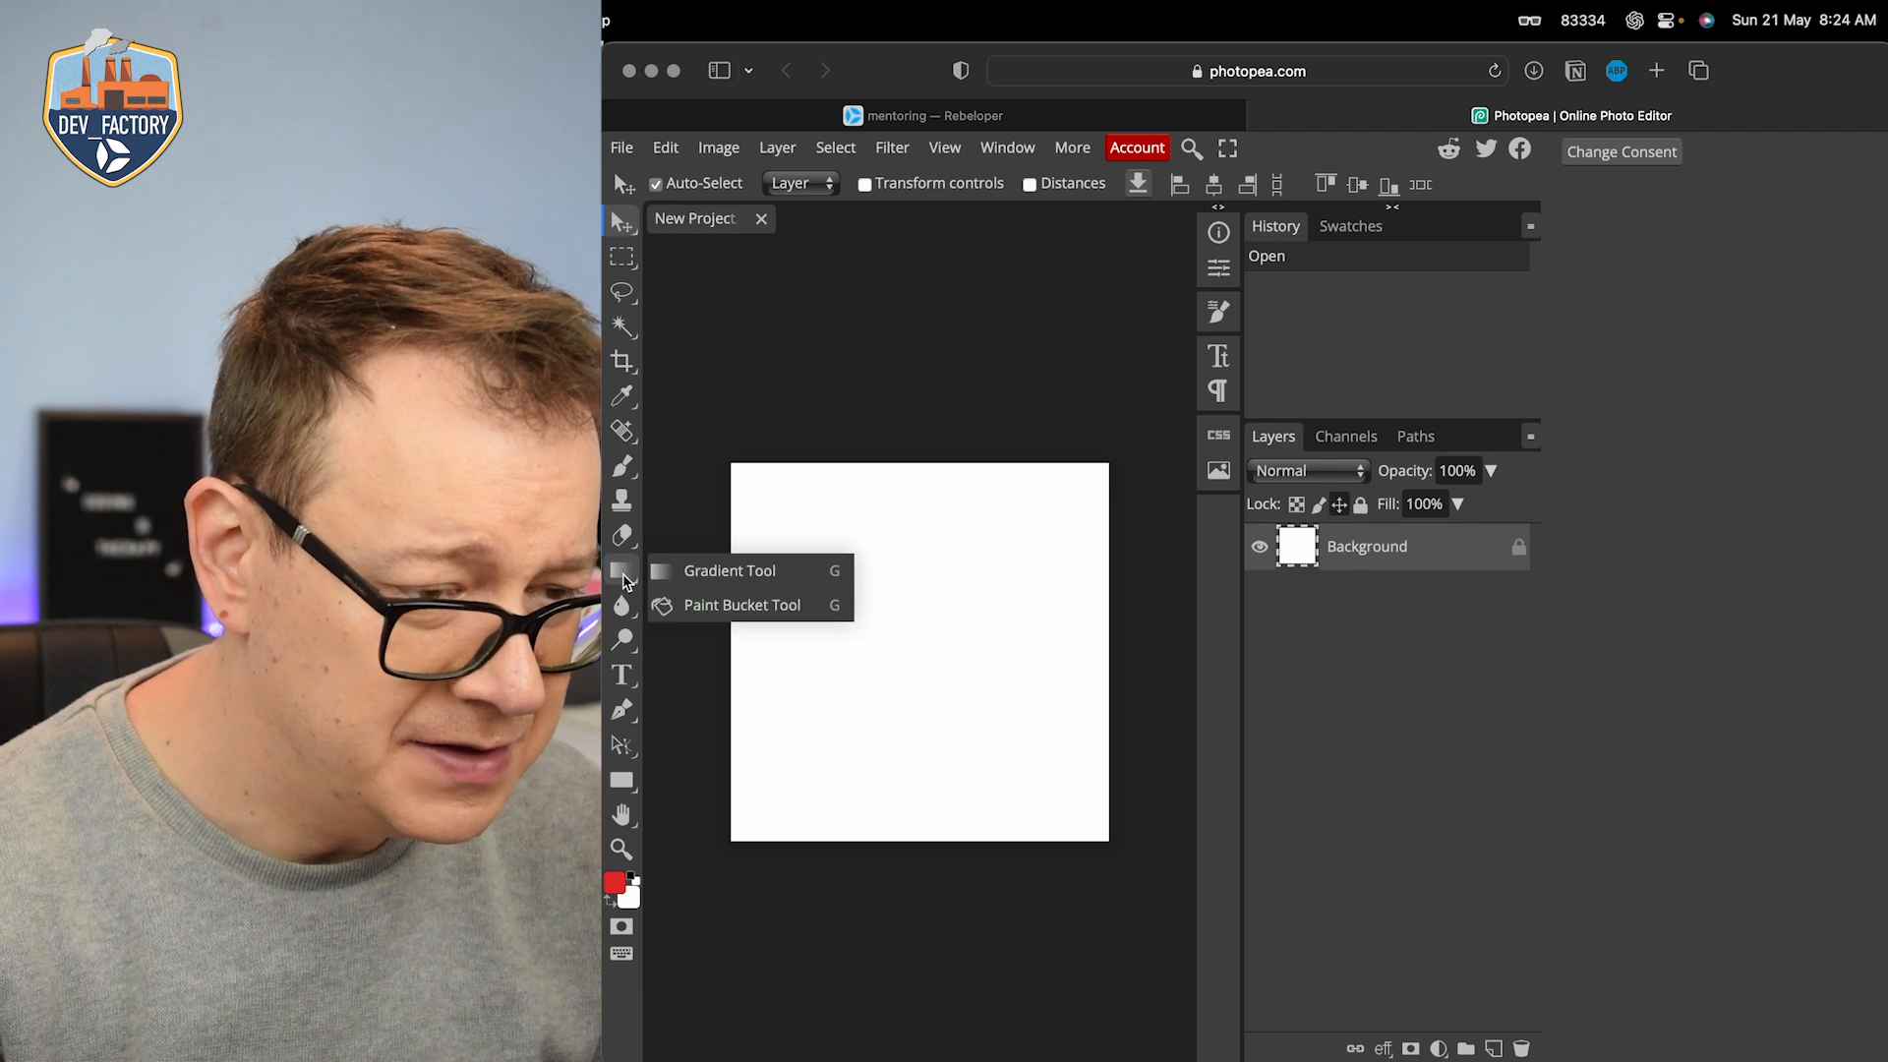
left_click(689, 604)
left_click(978, 581)
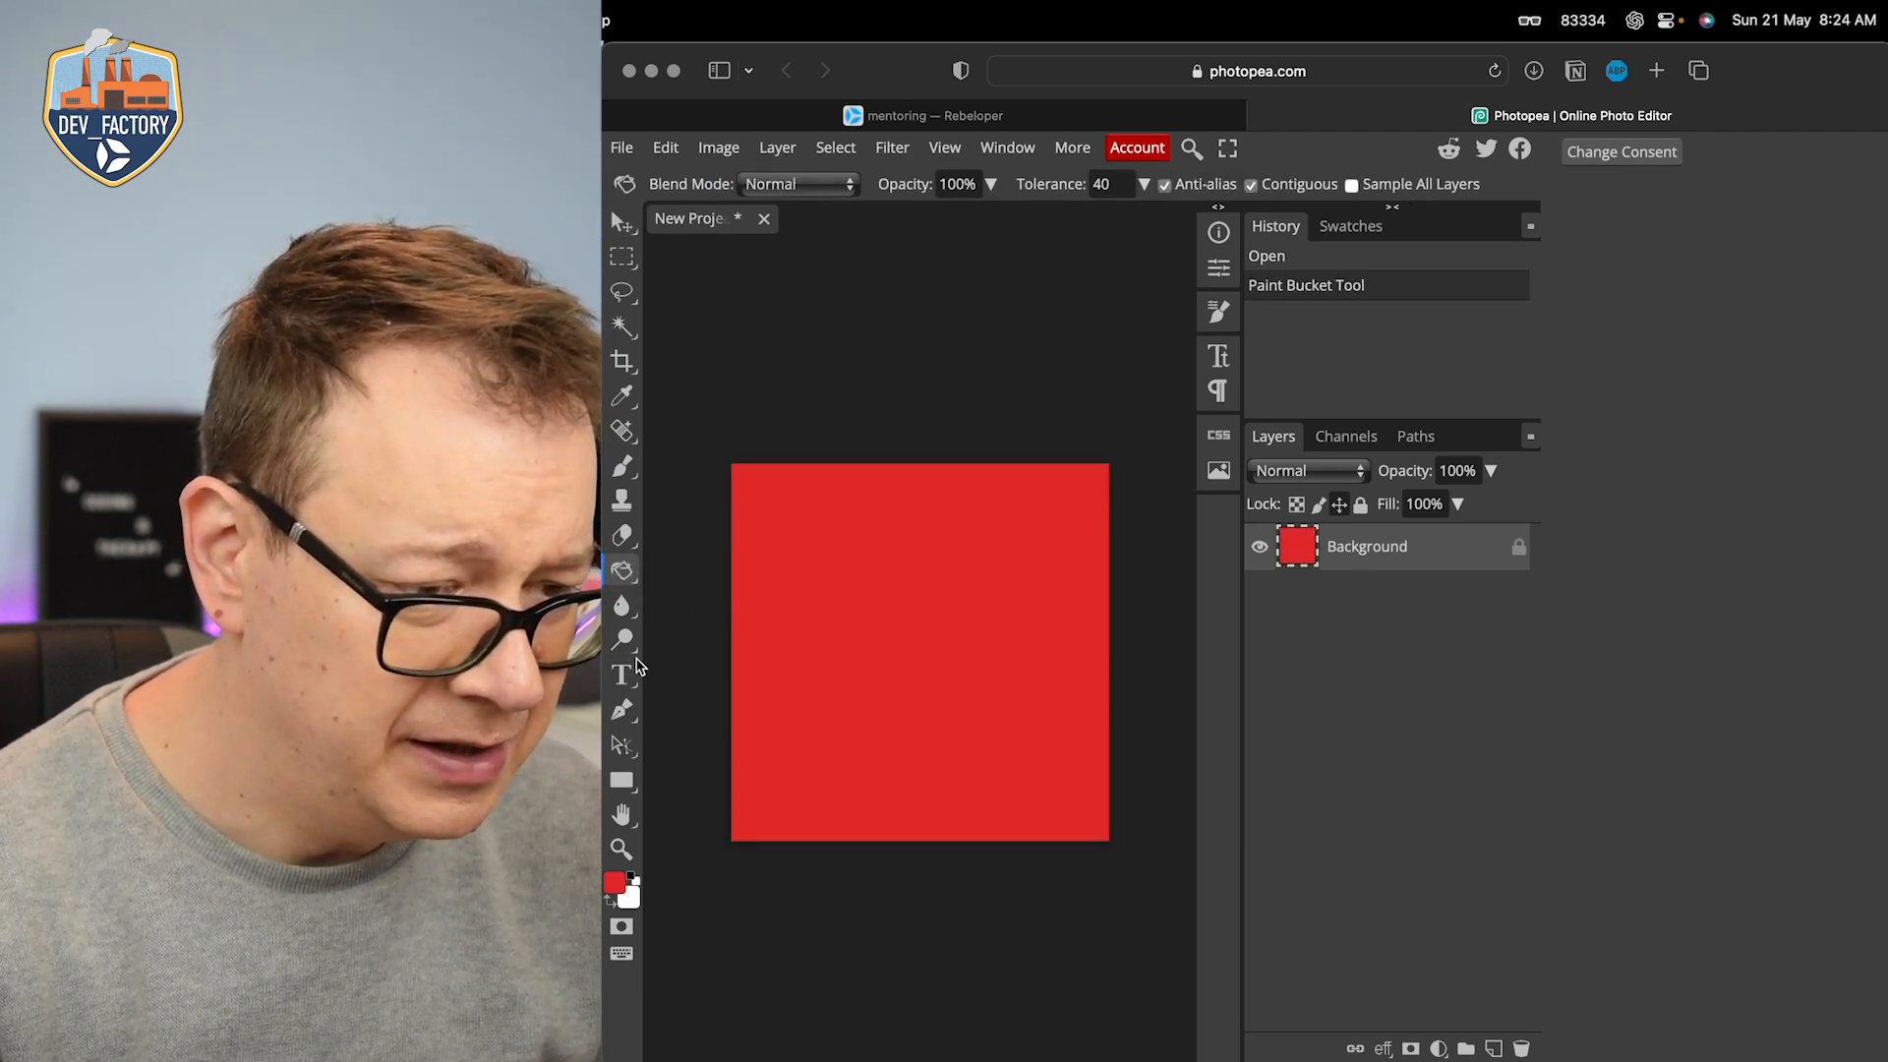
Step: Add a text layer with the letter "A" at 150 px near the middle of the red canvas
left_click(621, 675)
left_click(911, 652)
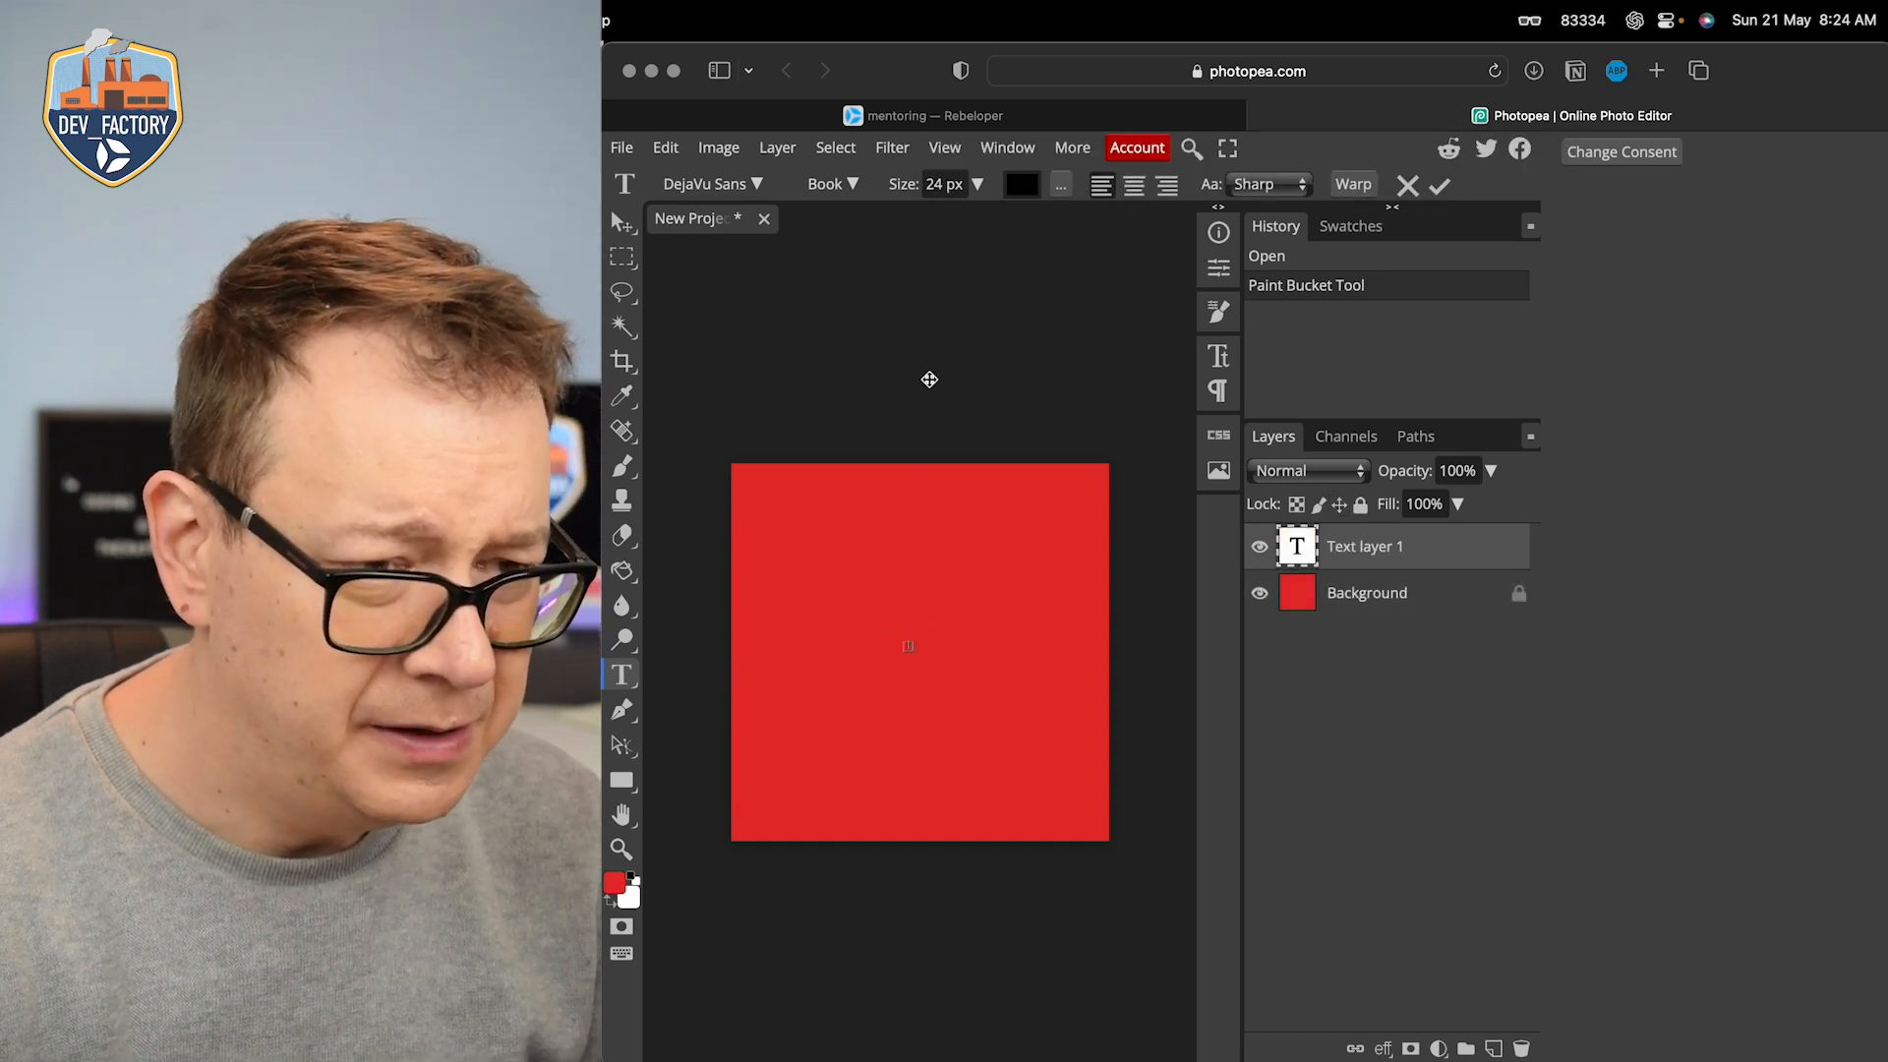
left_click(977, 183)
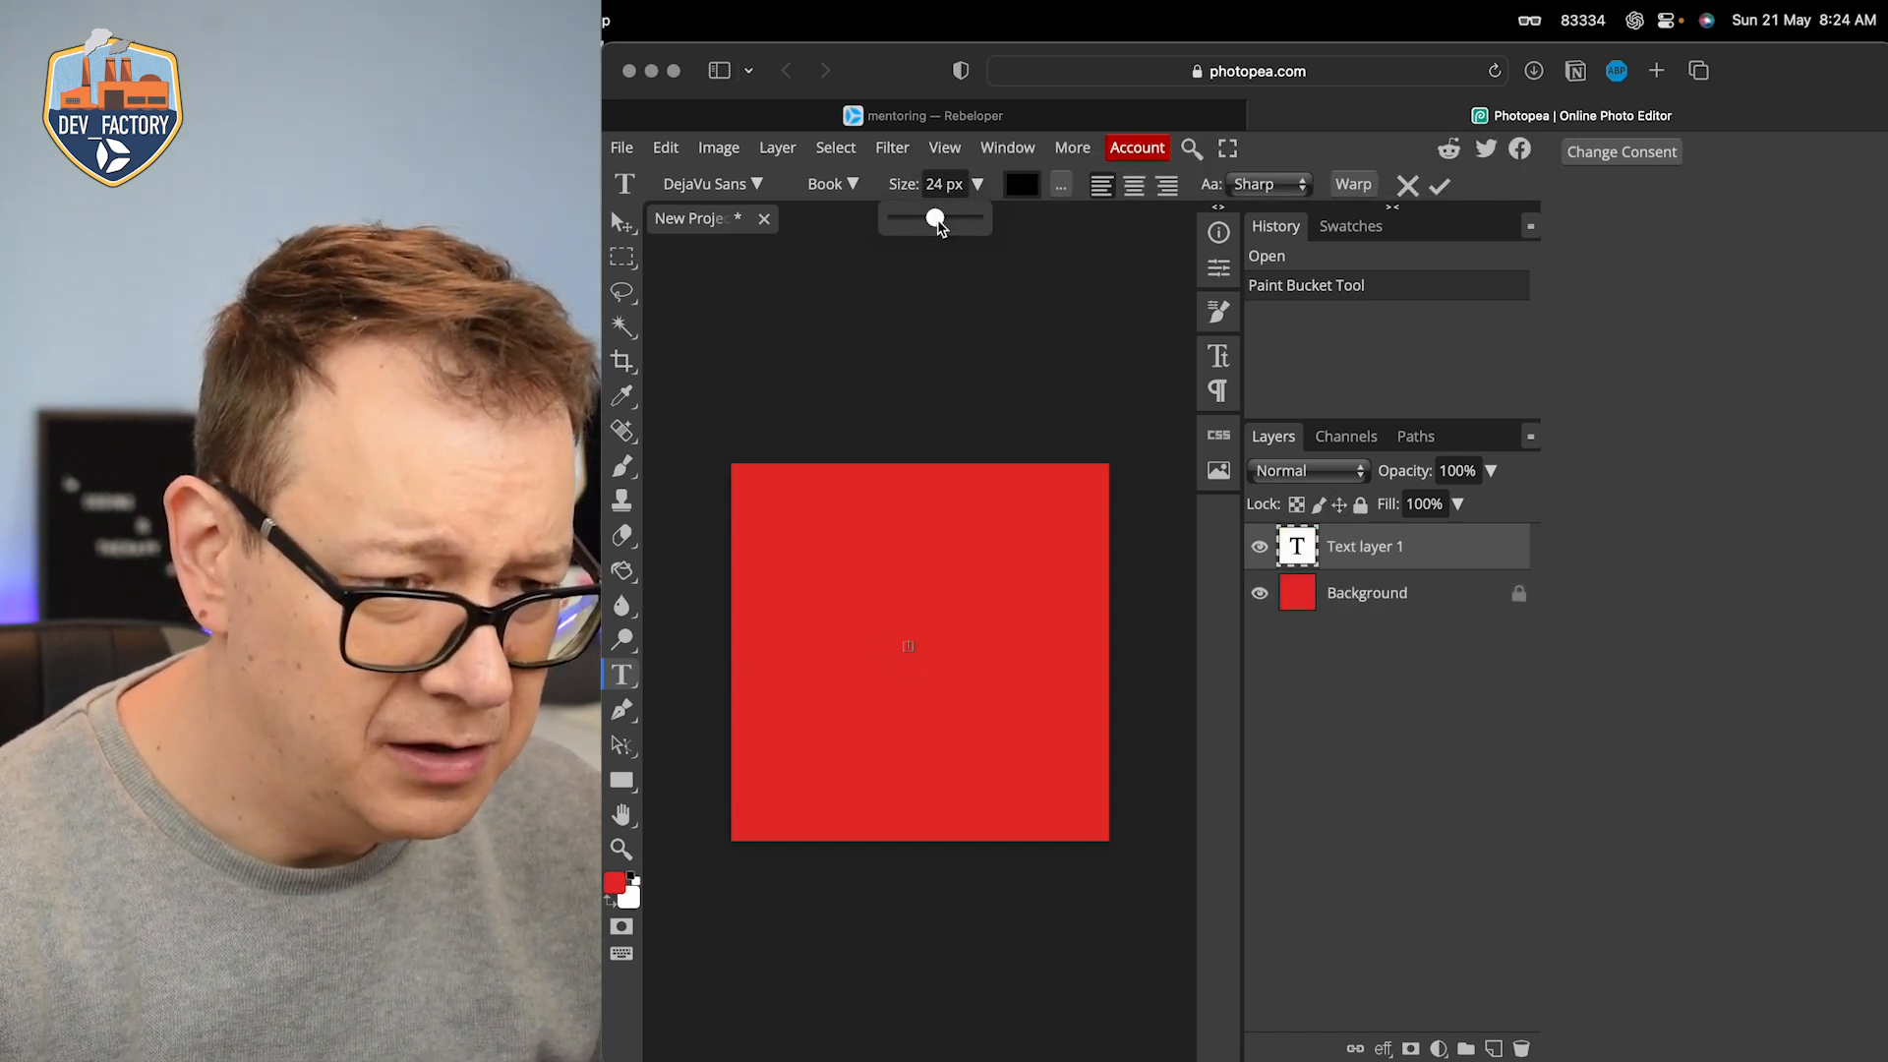
left_click_drag(937, 224, 974, 218)
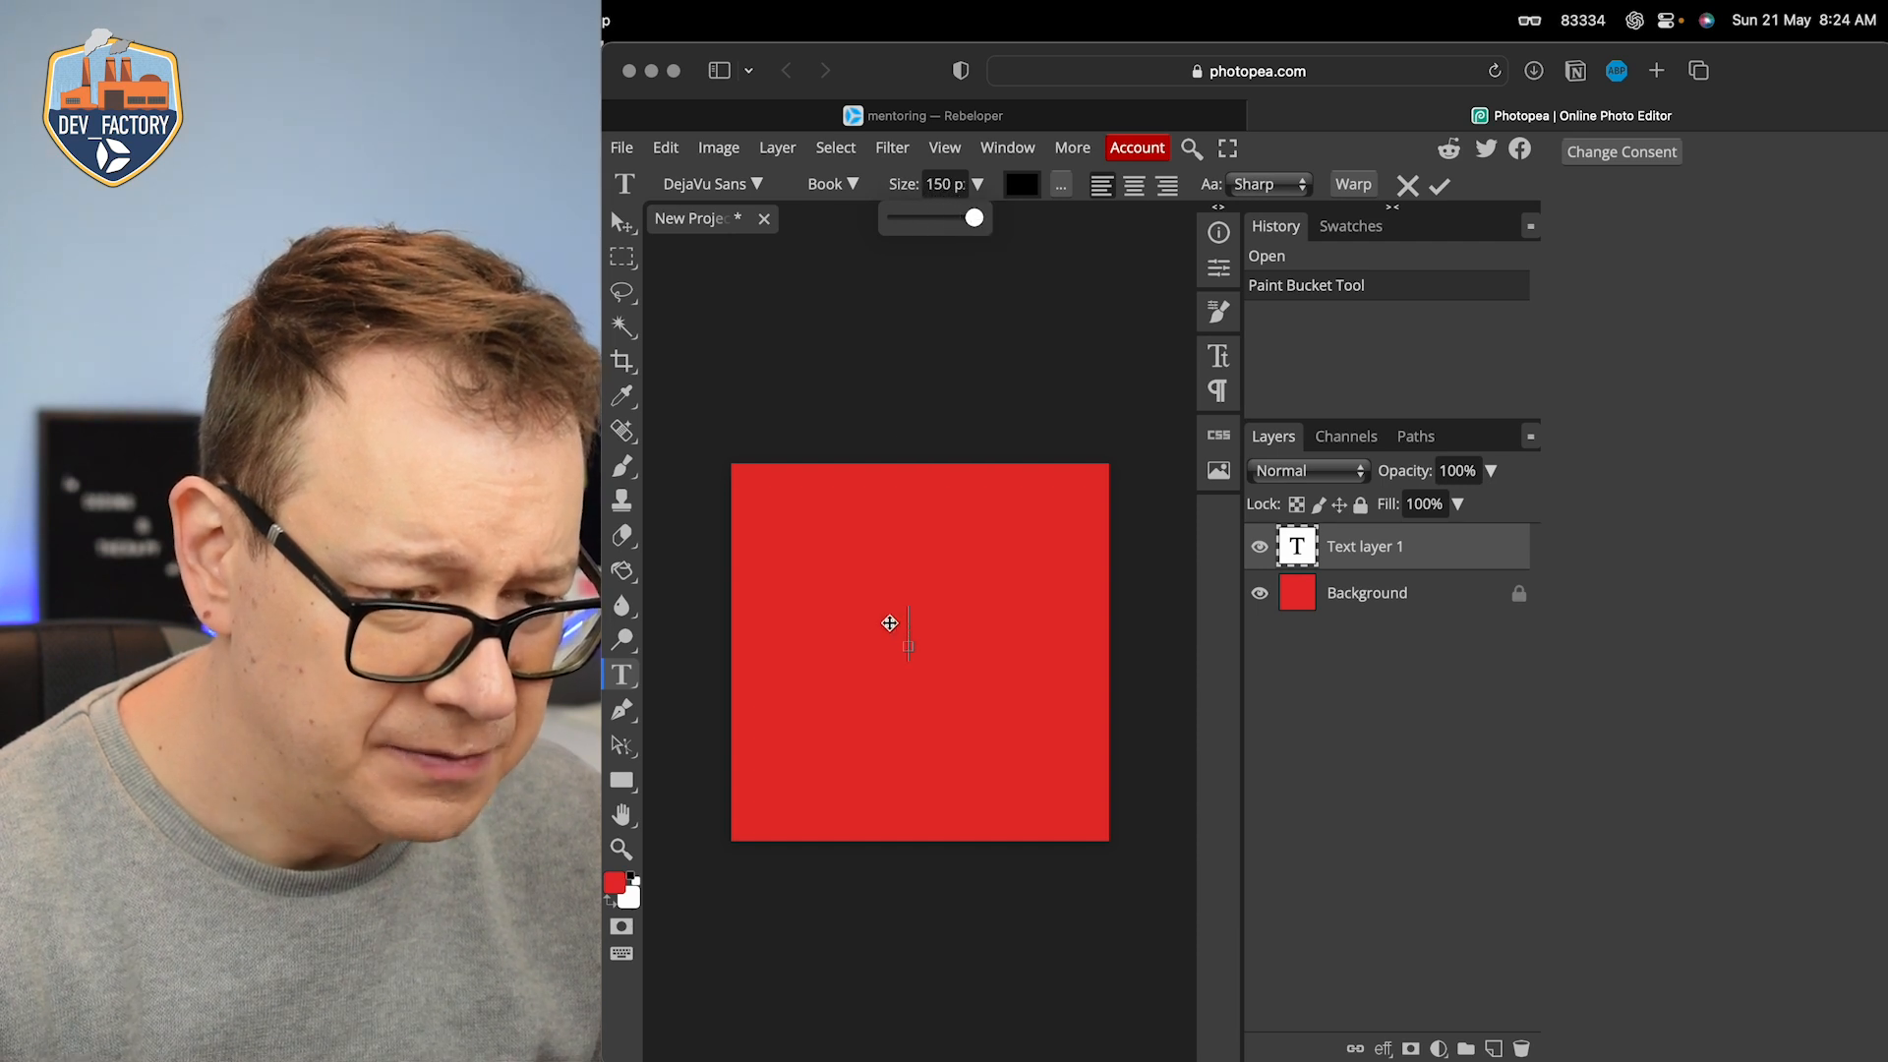
left_click(905, 644)
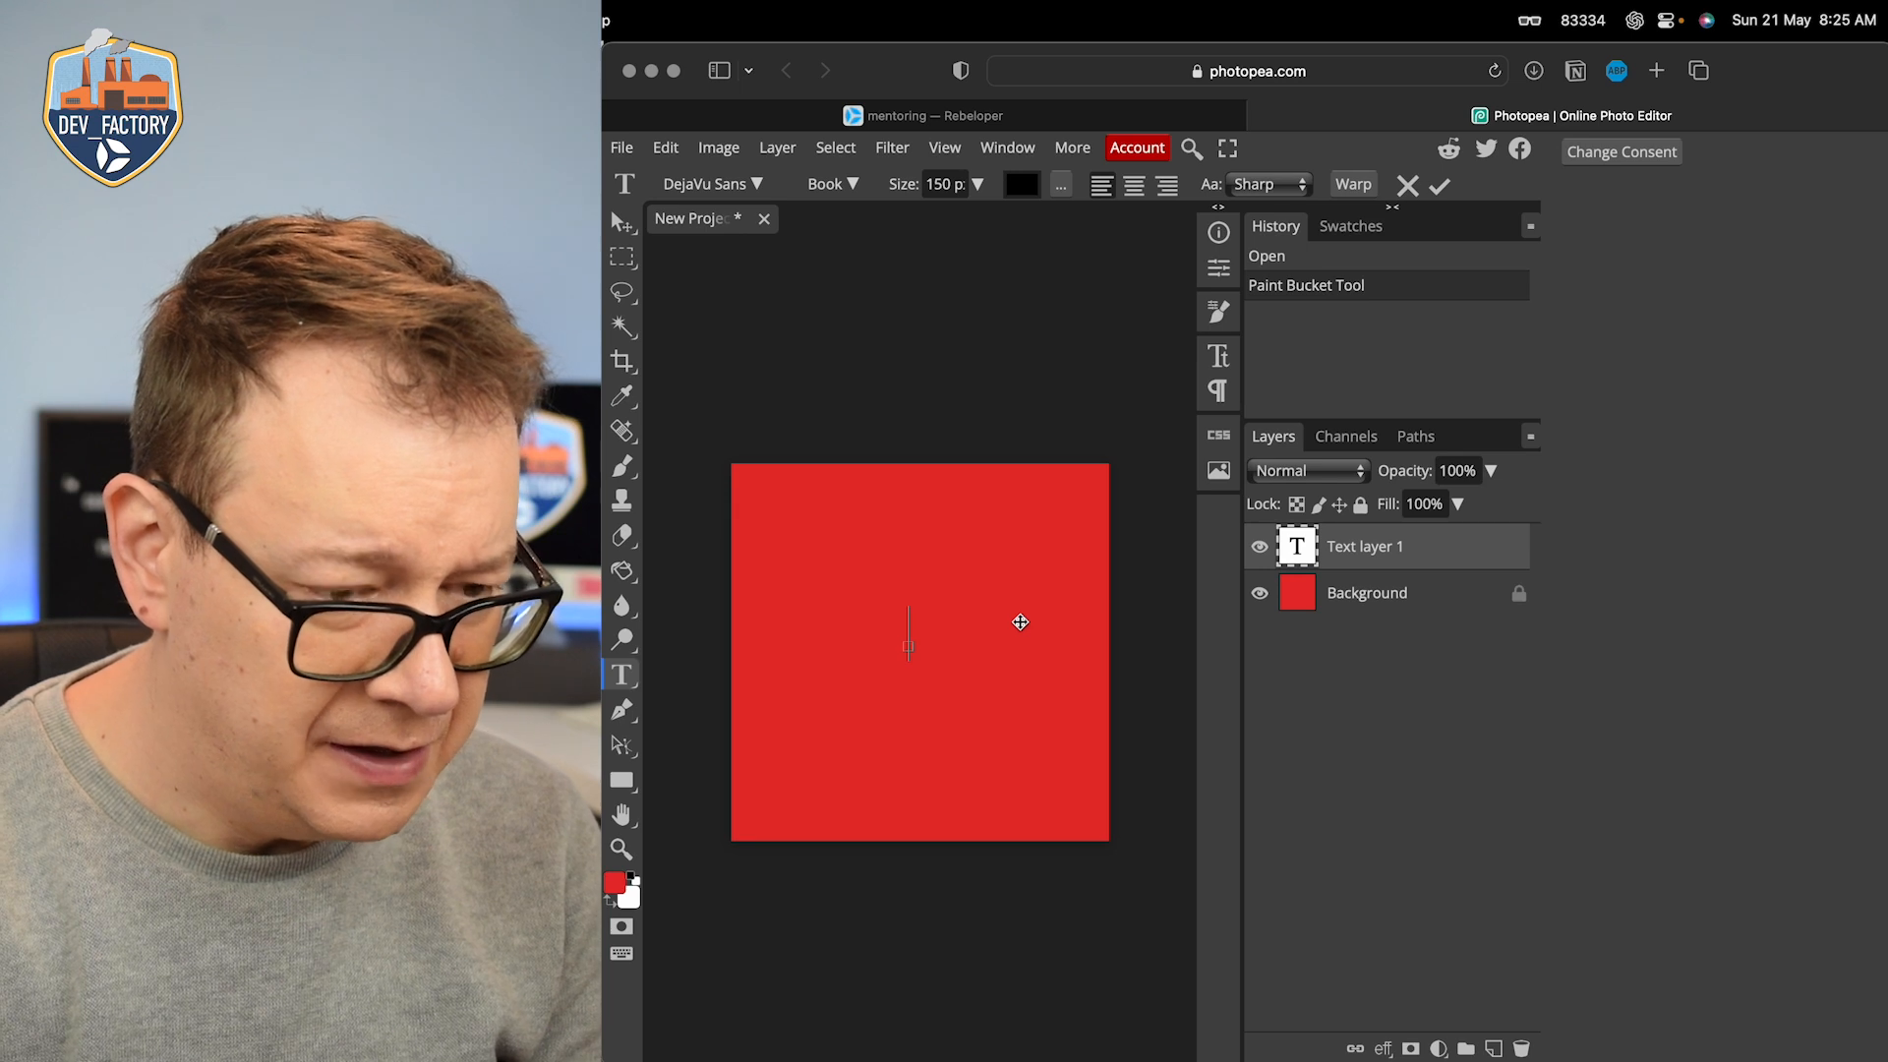
type("A")
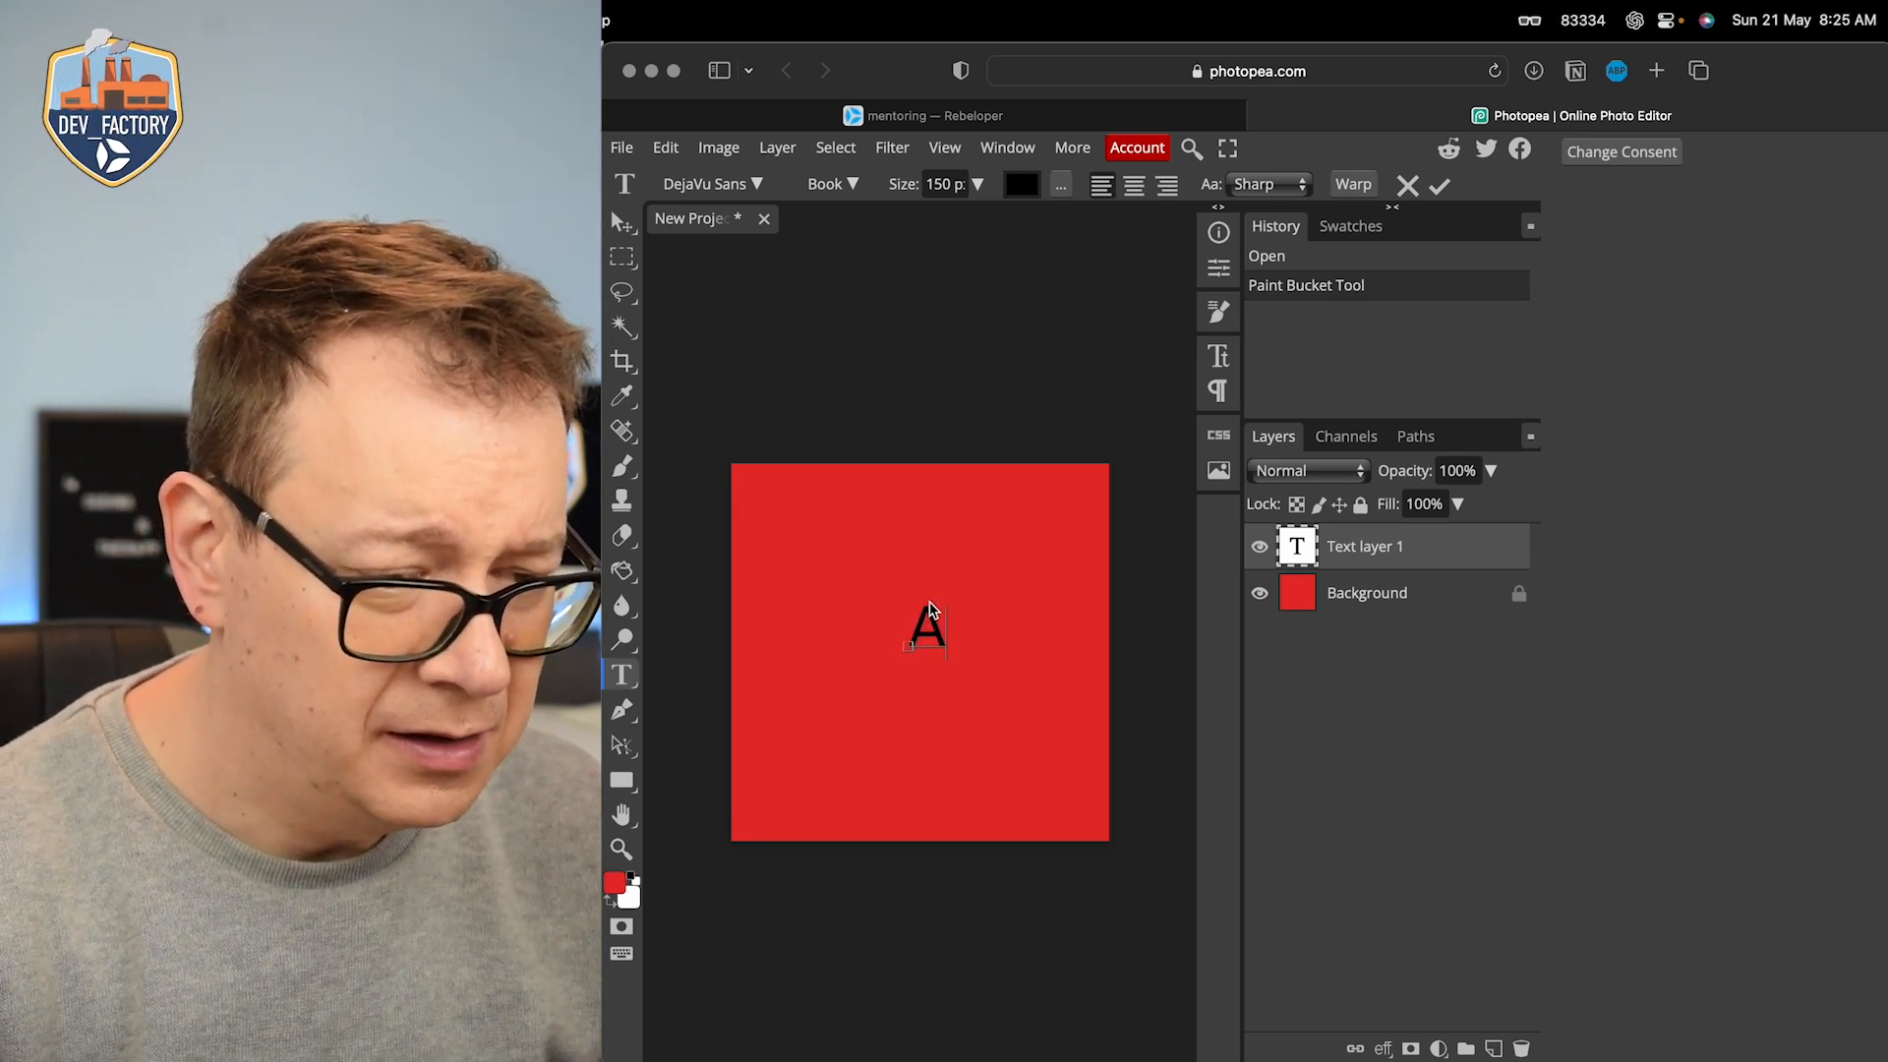
Step: Enlarge the letter "A" to 1500 px and move it so it fills the canvas
left_click_drag(922, 623, 965, 607)
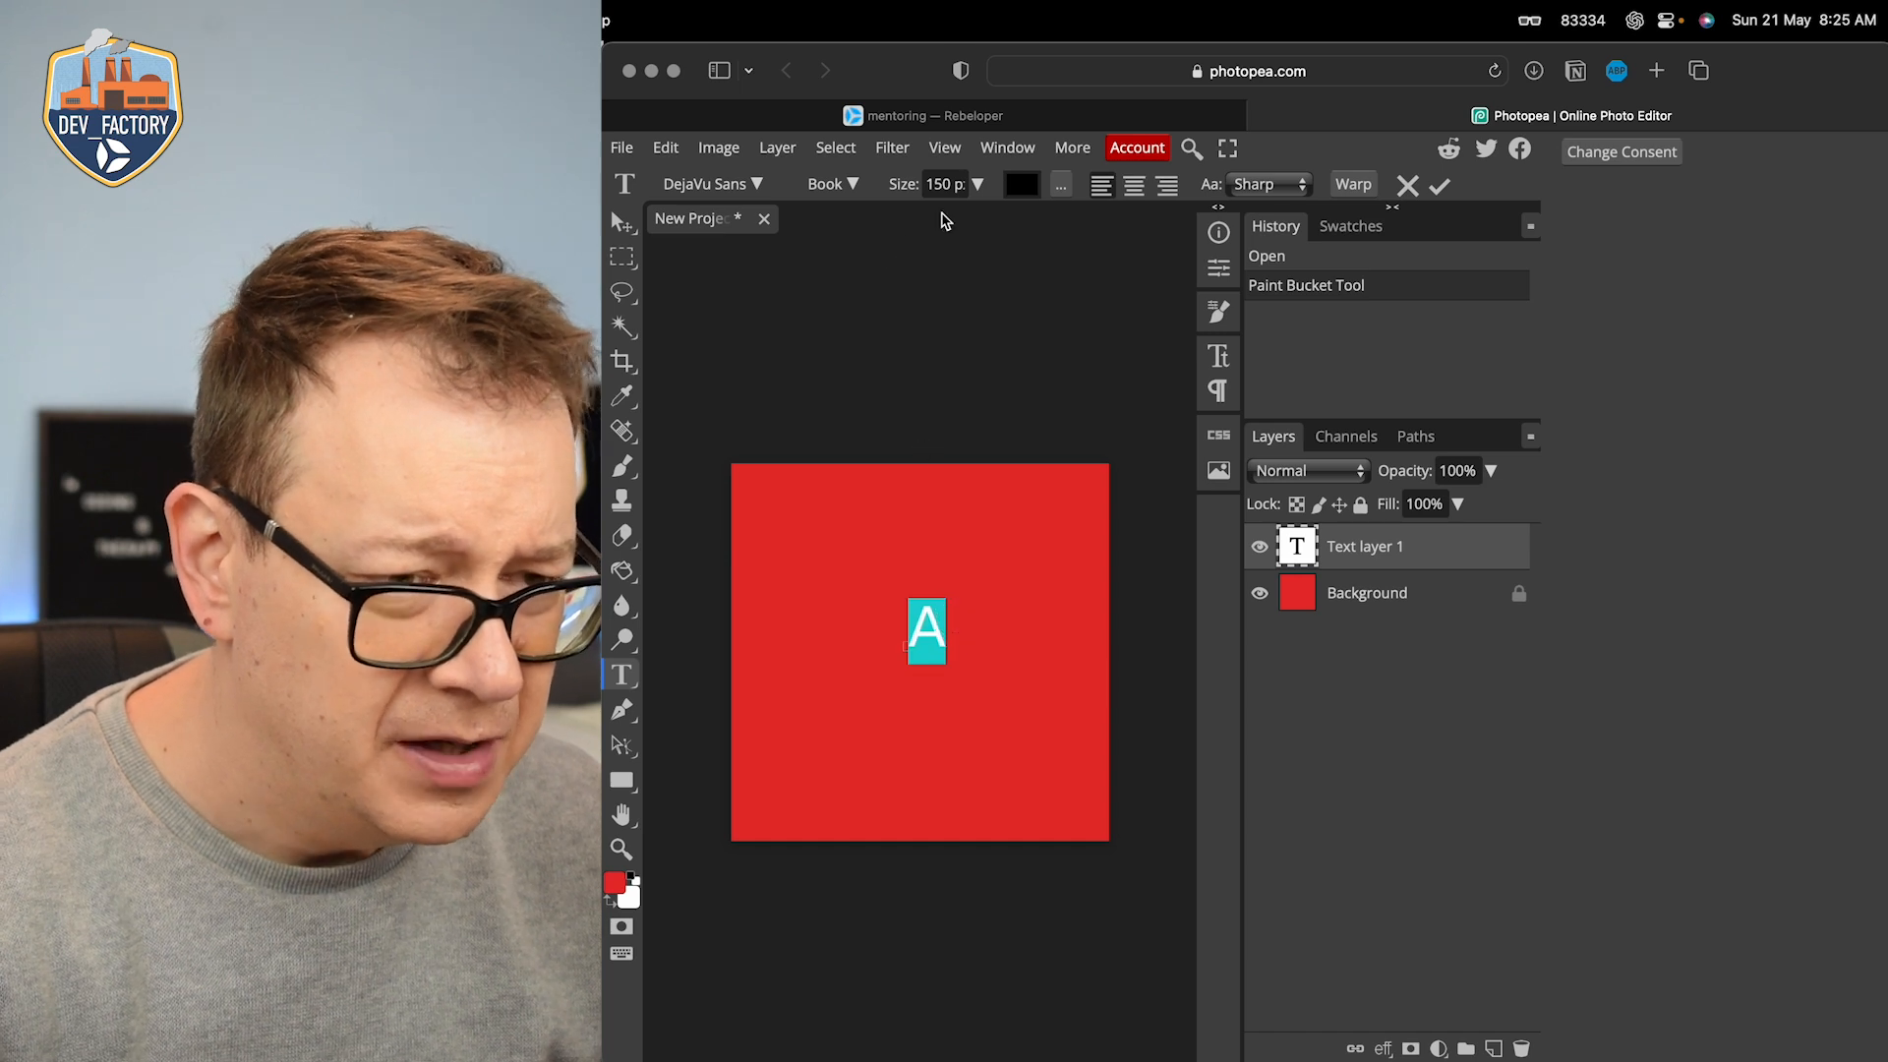
left_click(947, 185)
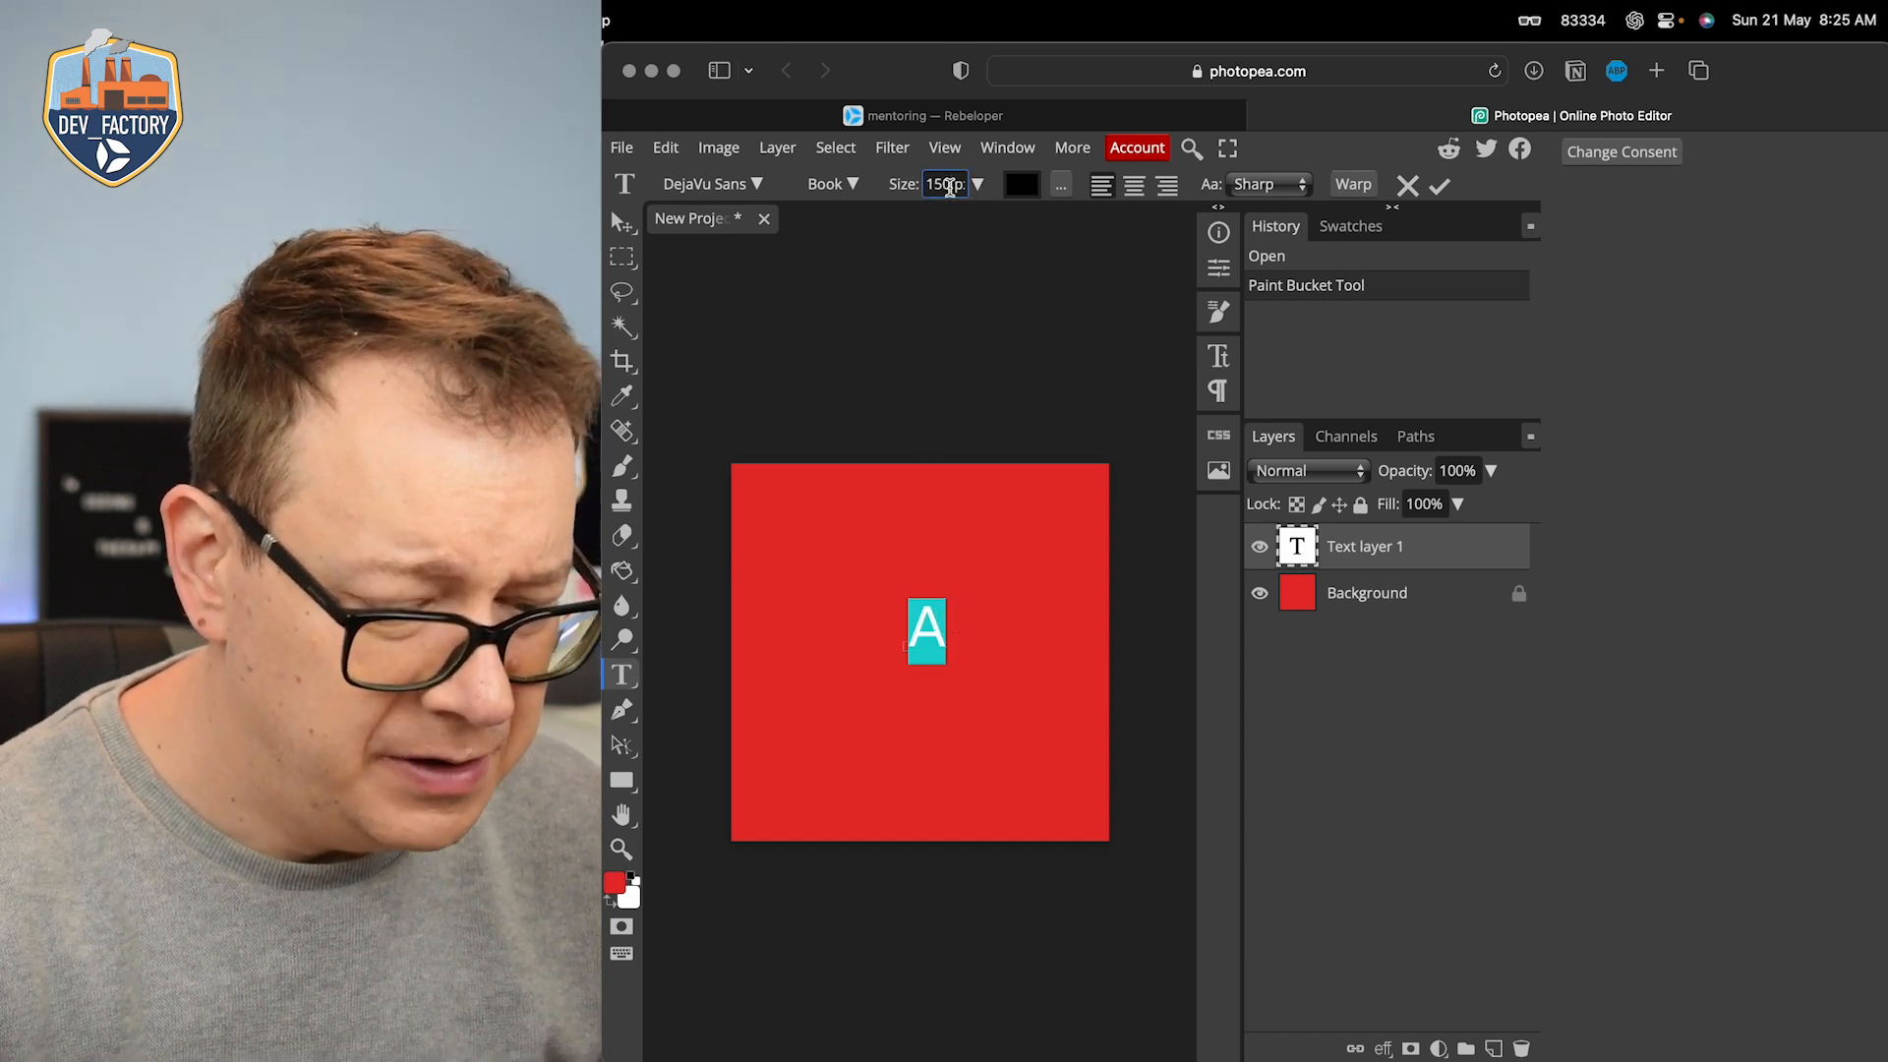
type("0")
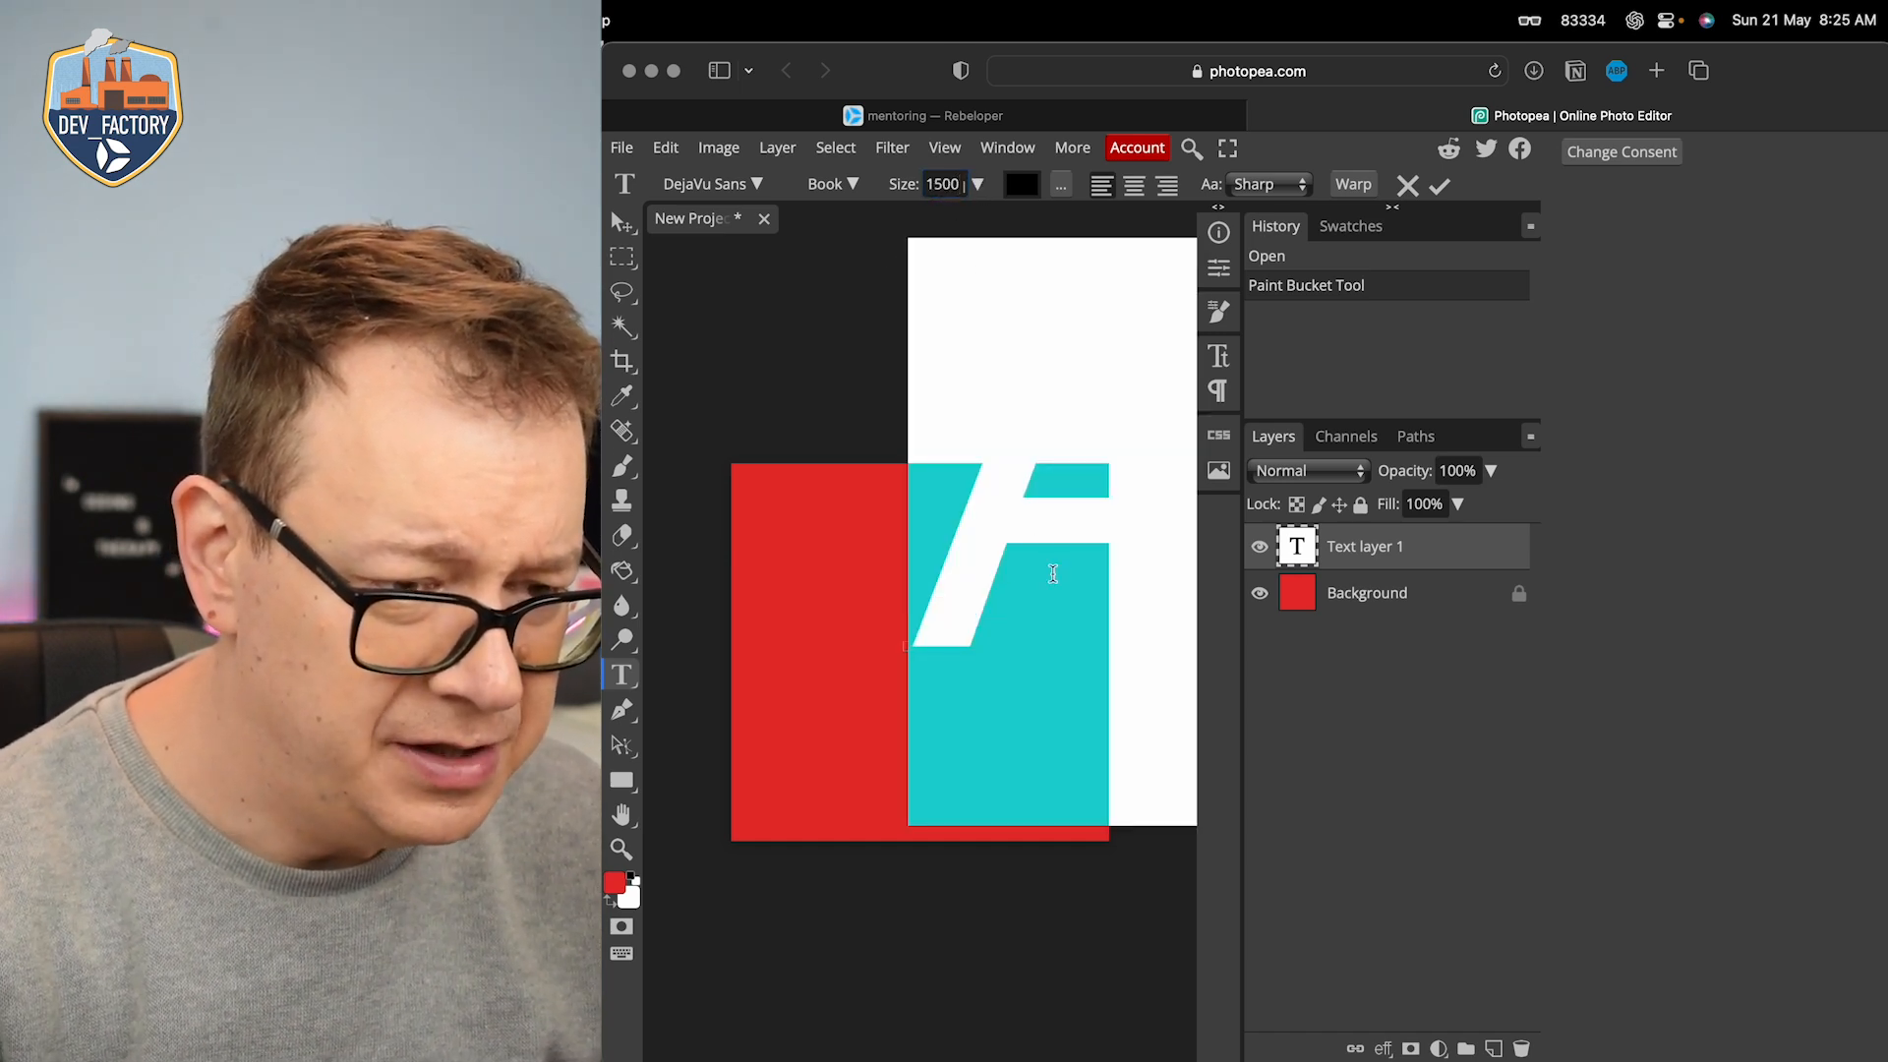
left_click(989, 511)
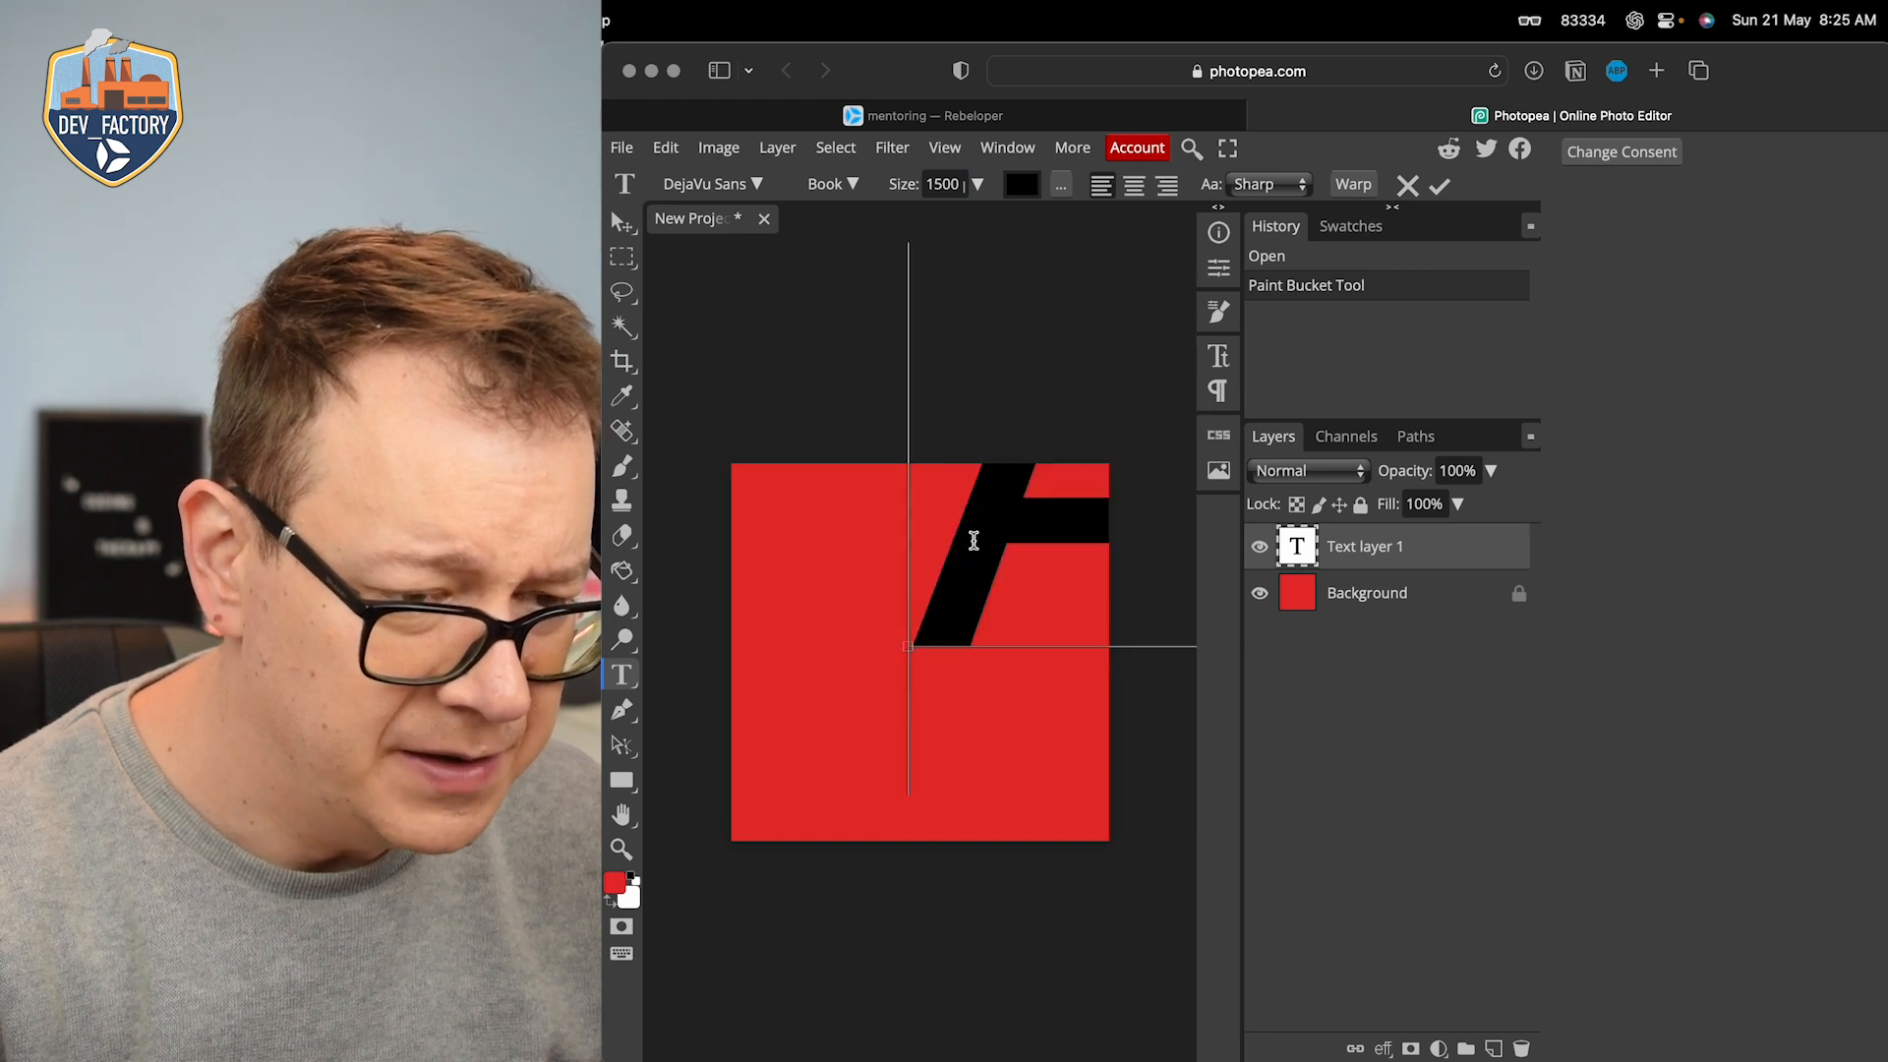
left_click_drag(901, 671, 719, 865)
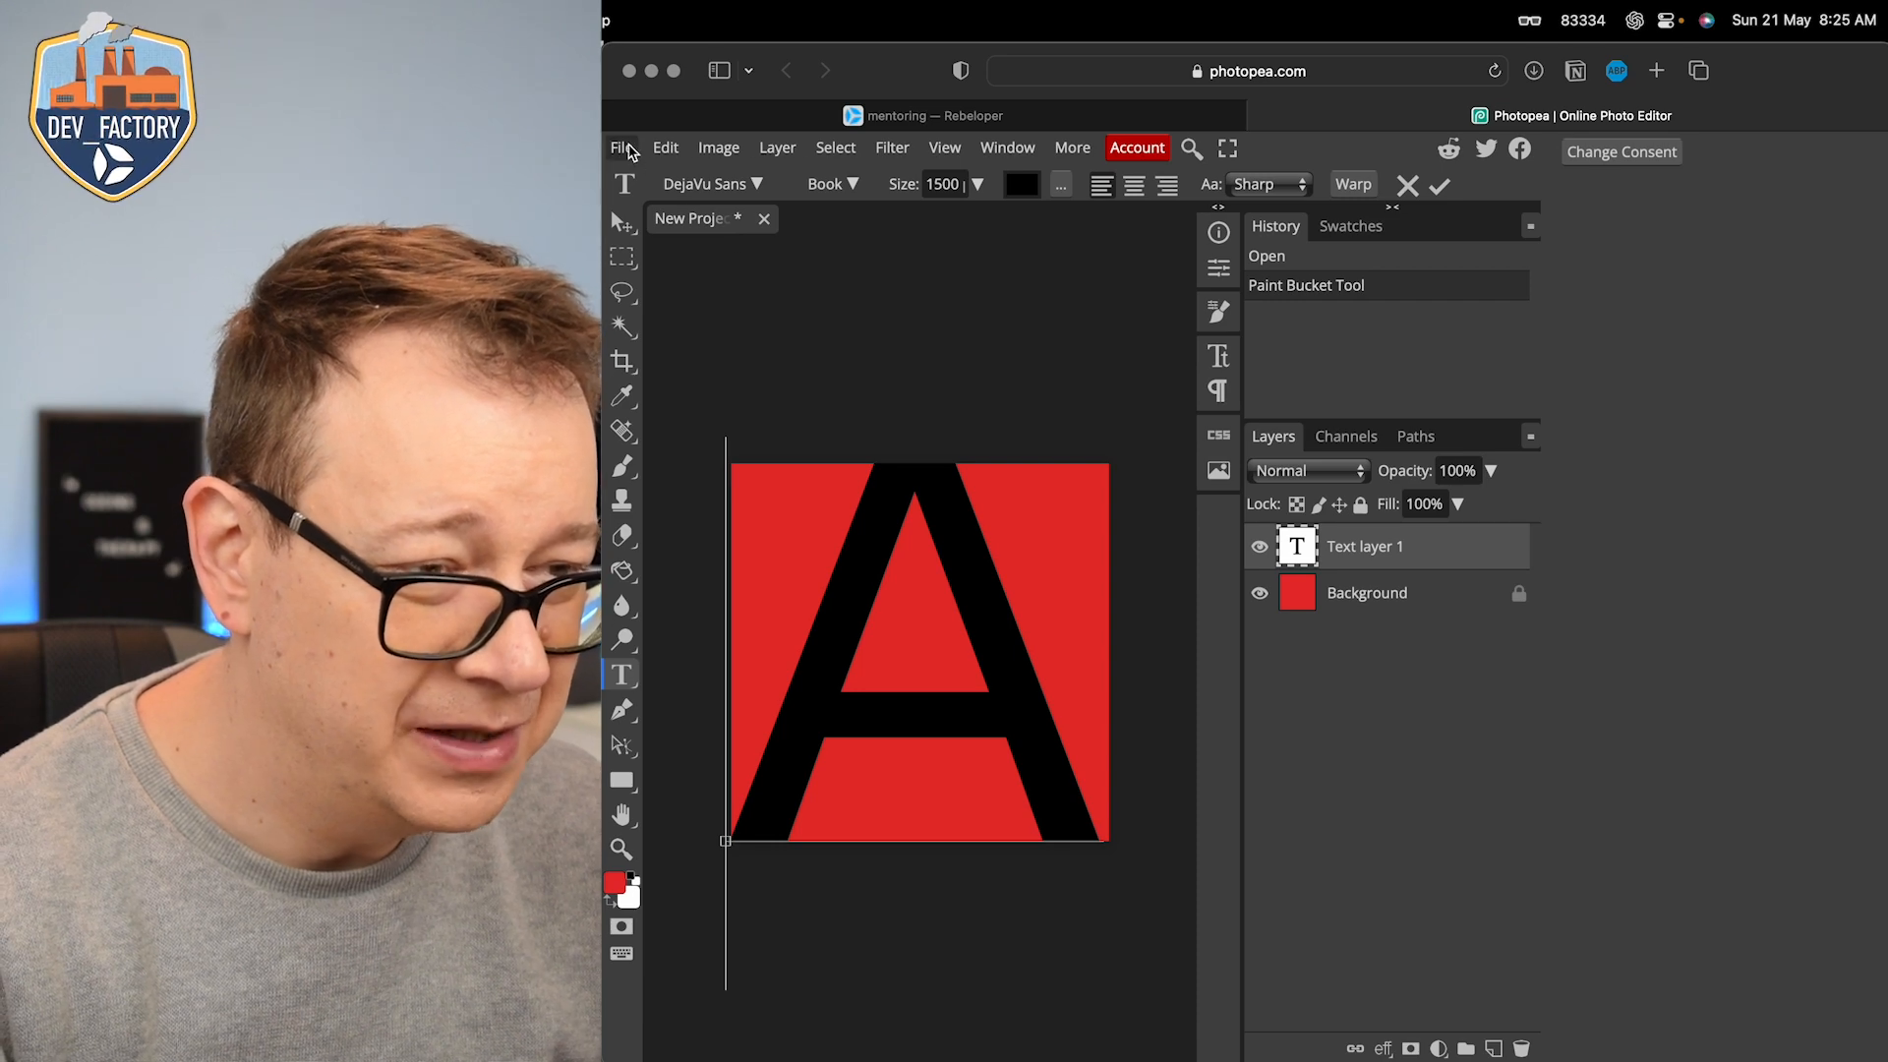
Step: Export the image as a 1024 × 1024 px PNG named New Project at 100% quality
left_click(628, 149)
mouse_move(729, 477)
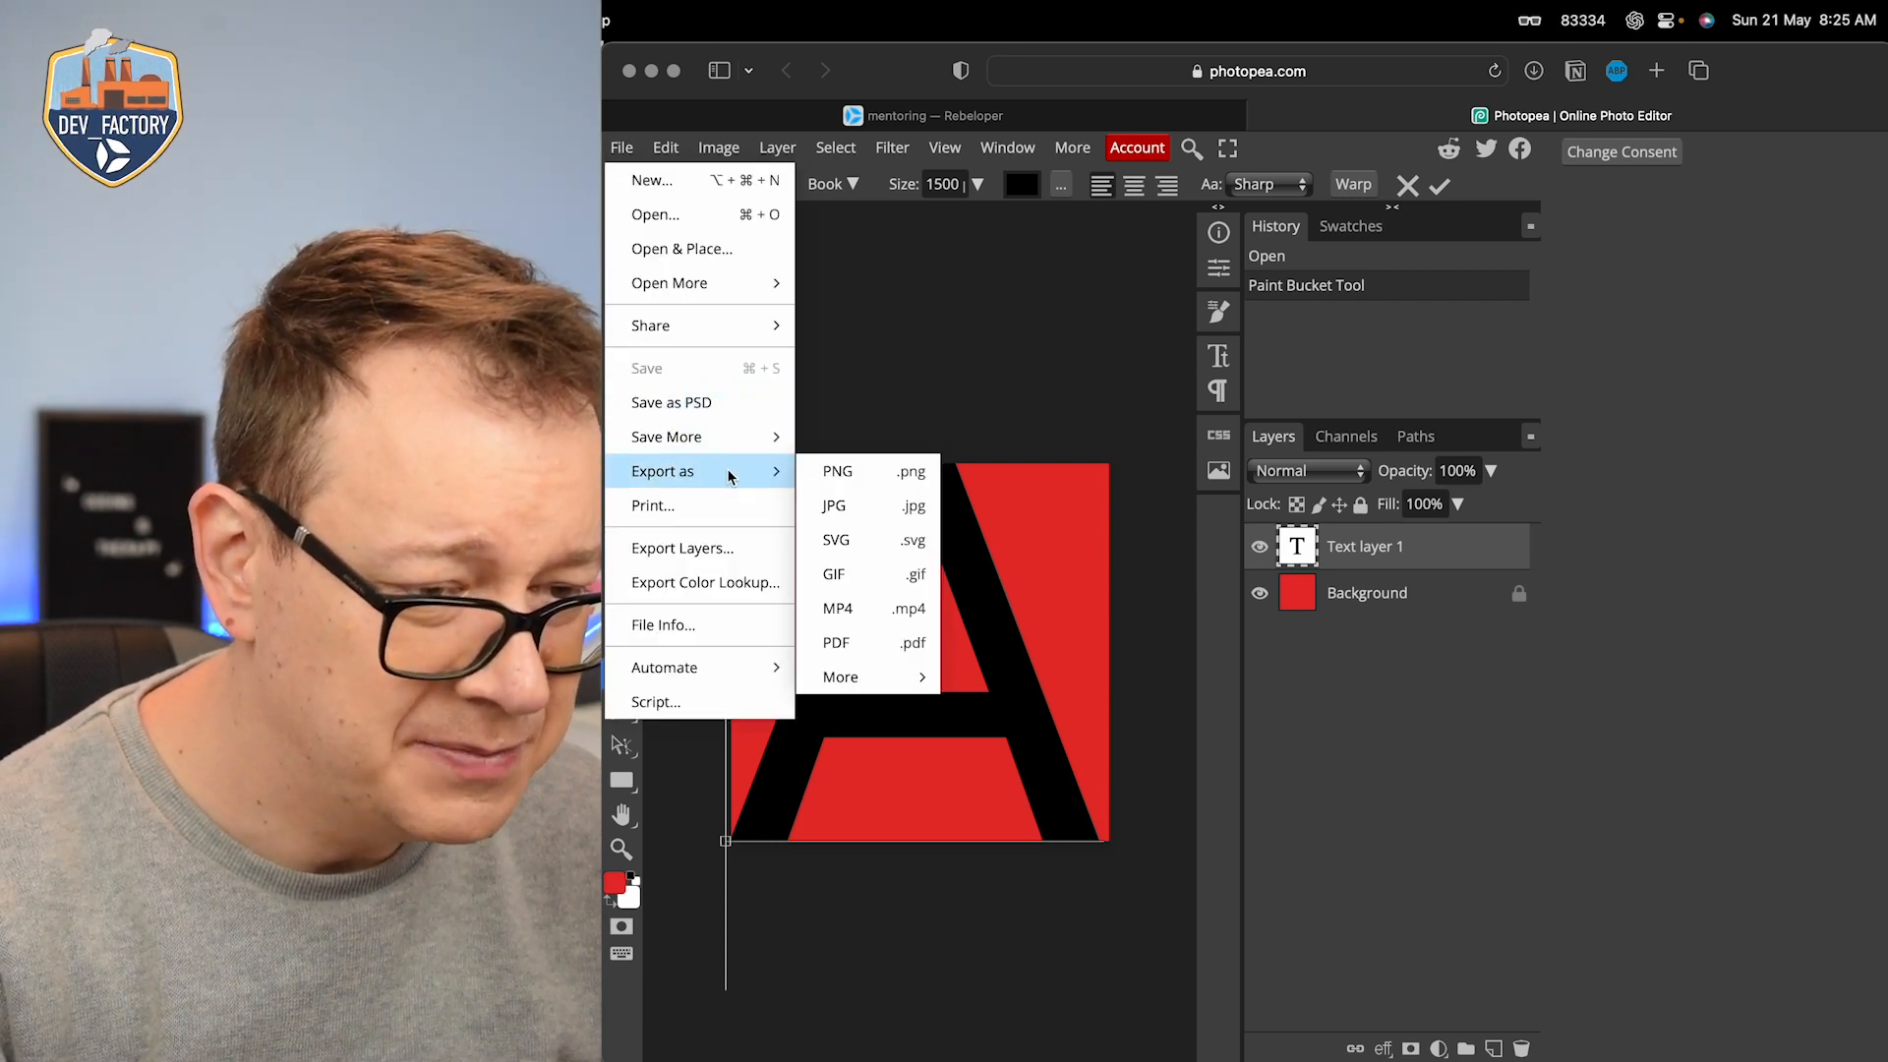
left_click(841, 472)
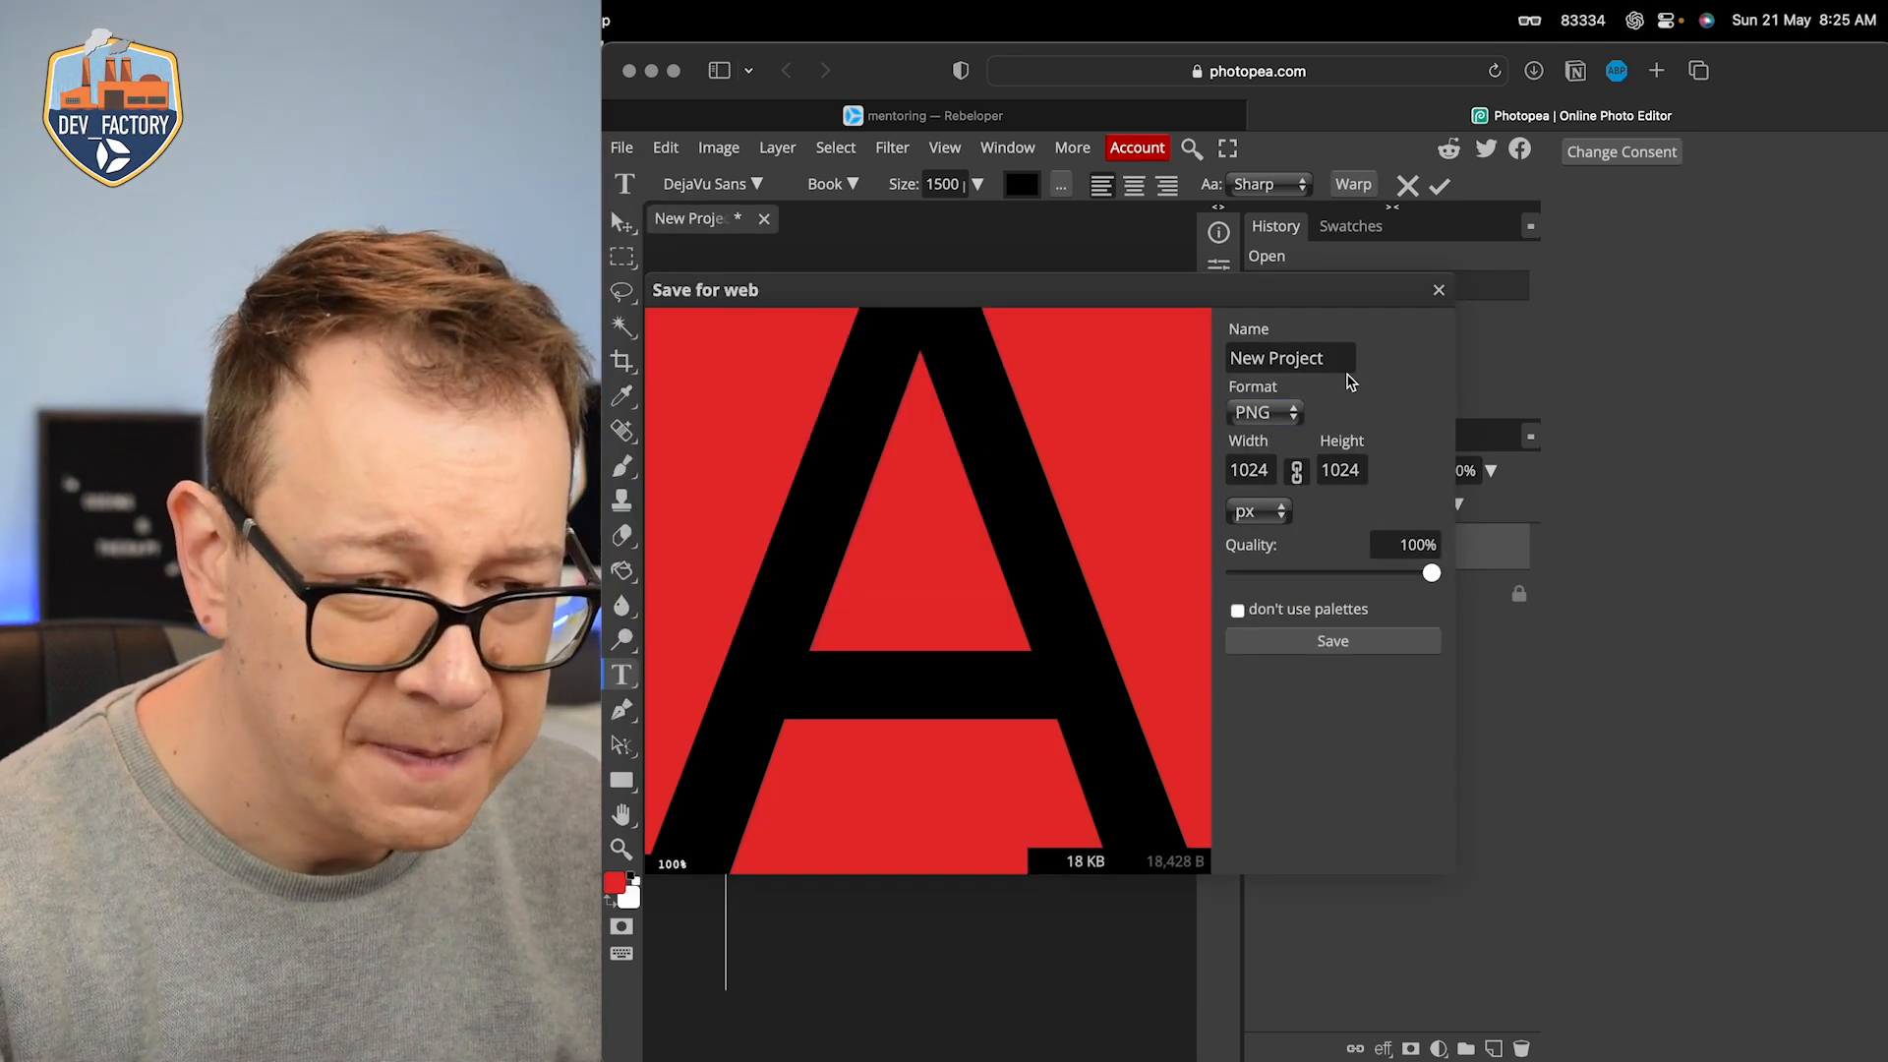
left_click(1350, 651)
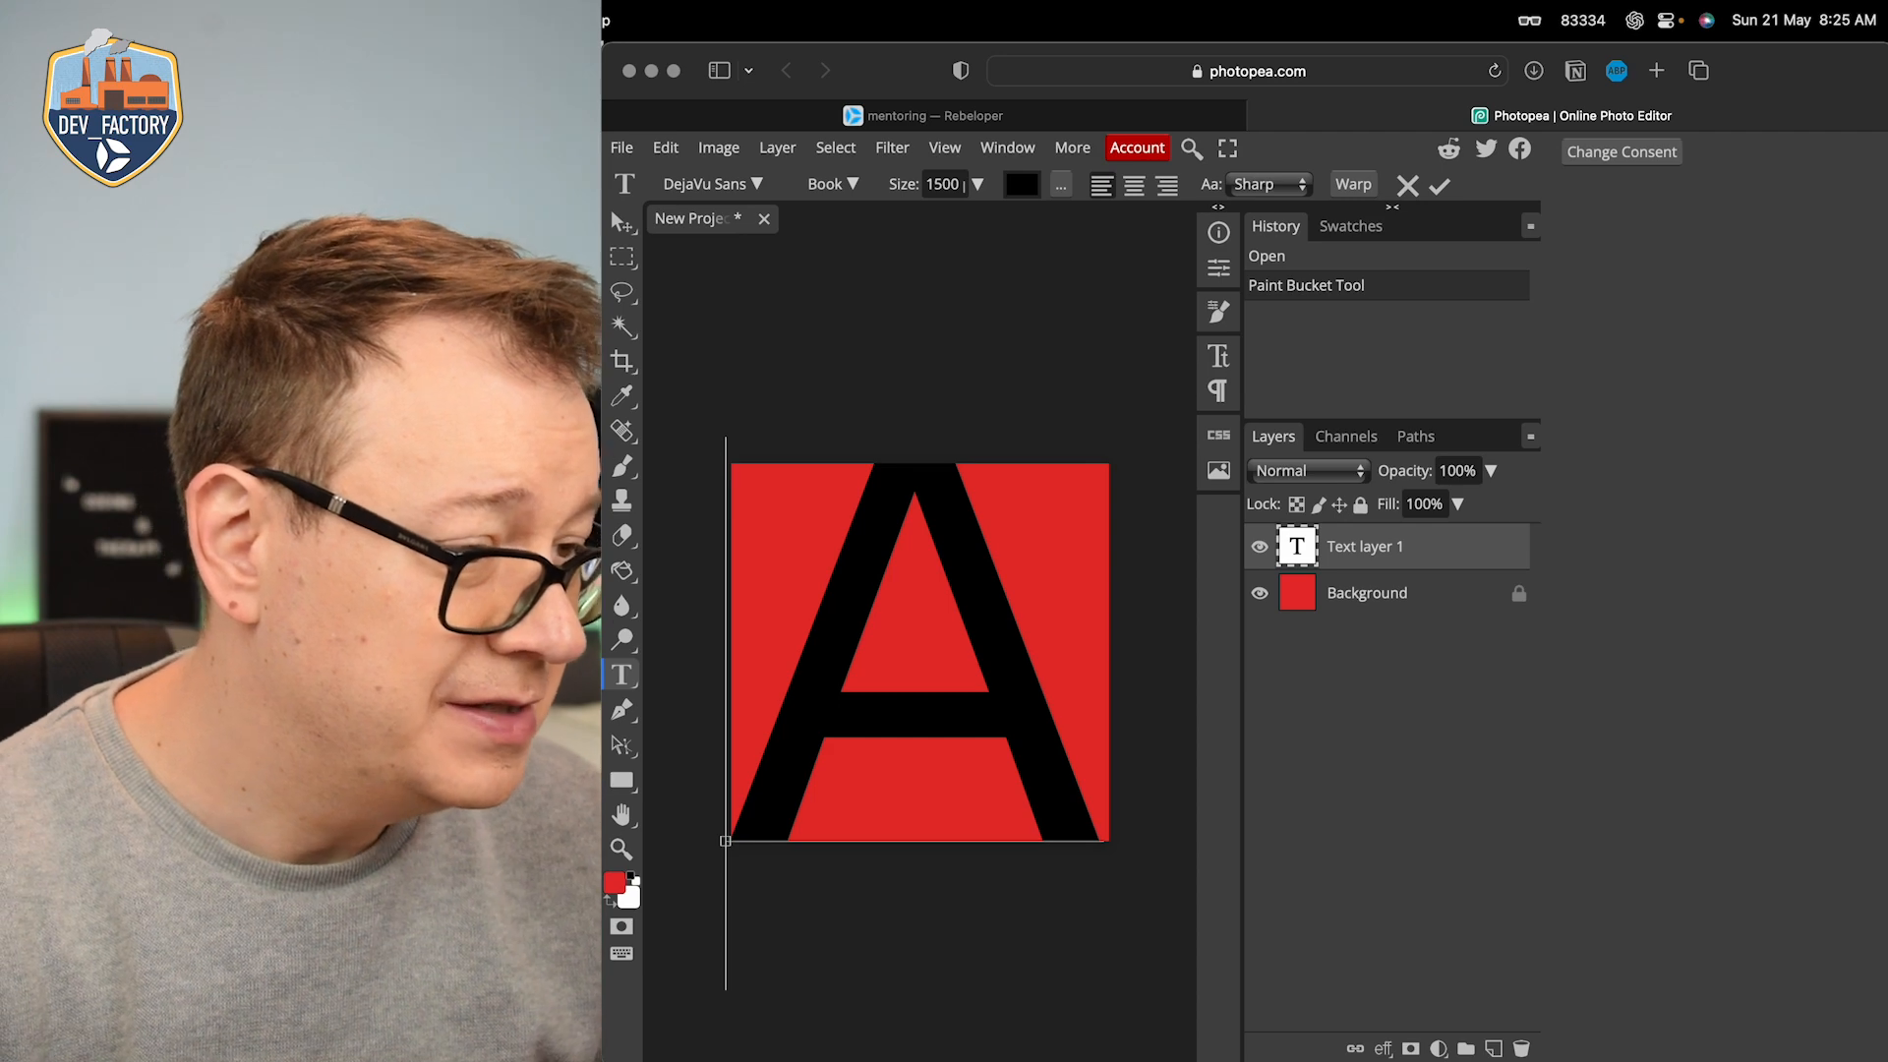
Step: Switch to Xcode, place the exported PNG in the empty 1024×1024px AppIcon slot and run the app on the iPhone 14 Pro
key("super+Tab")
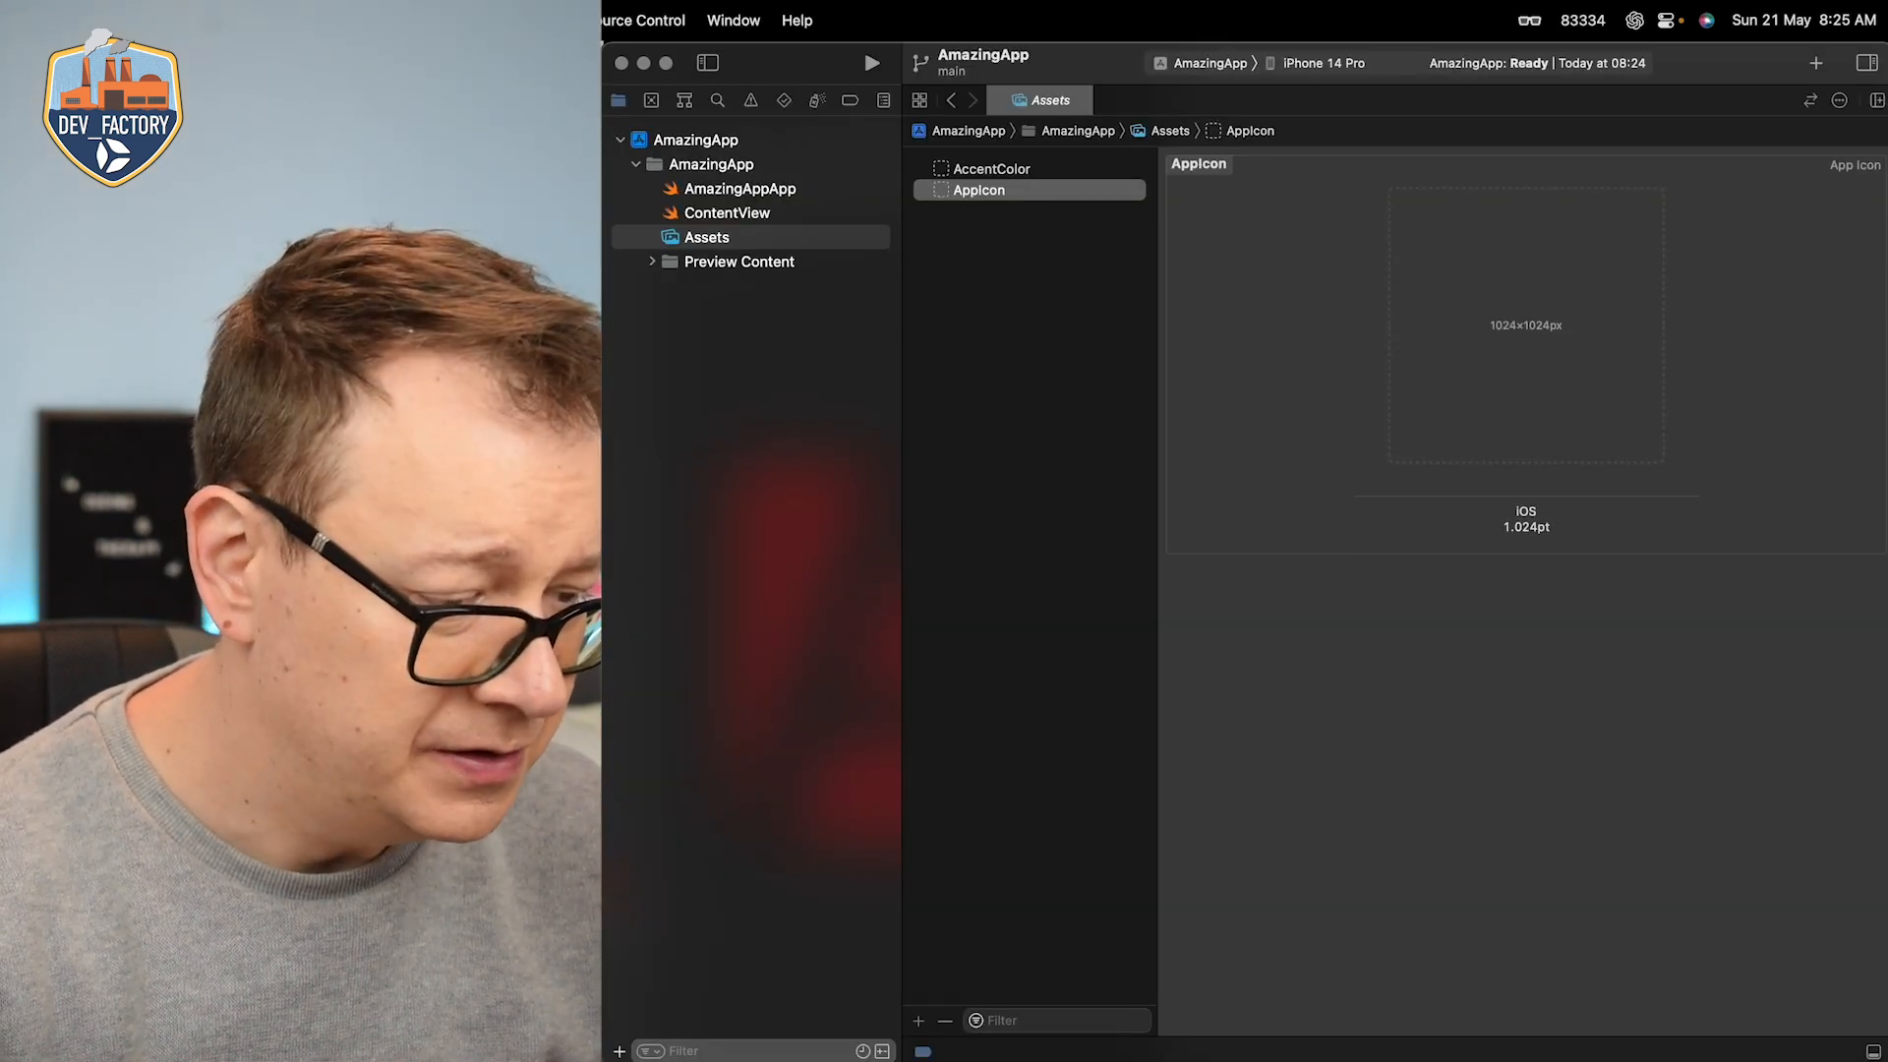
left_click(919, 1055)
left_click_drag(870, 677, 1495, 364)
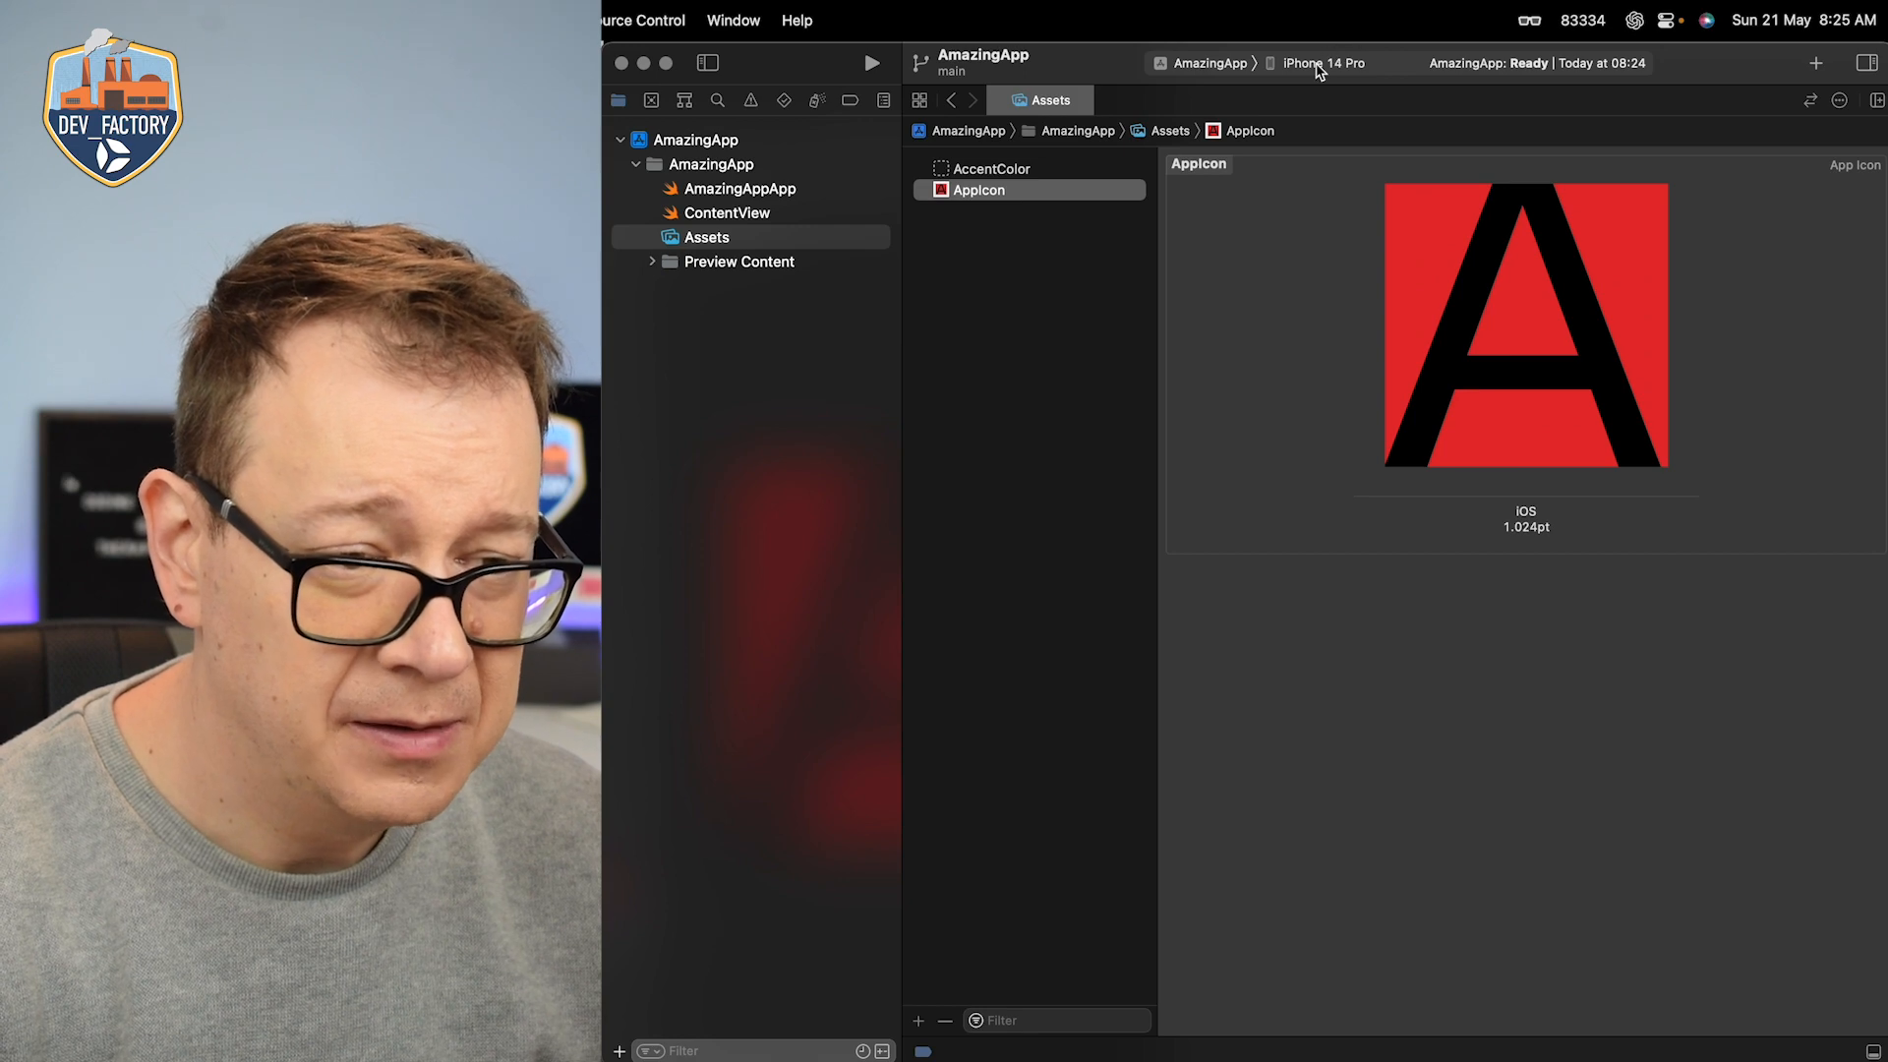
key("super+r")
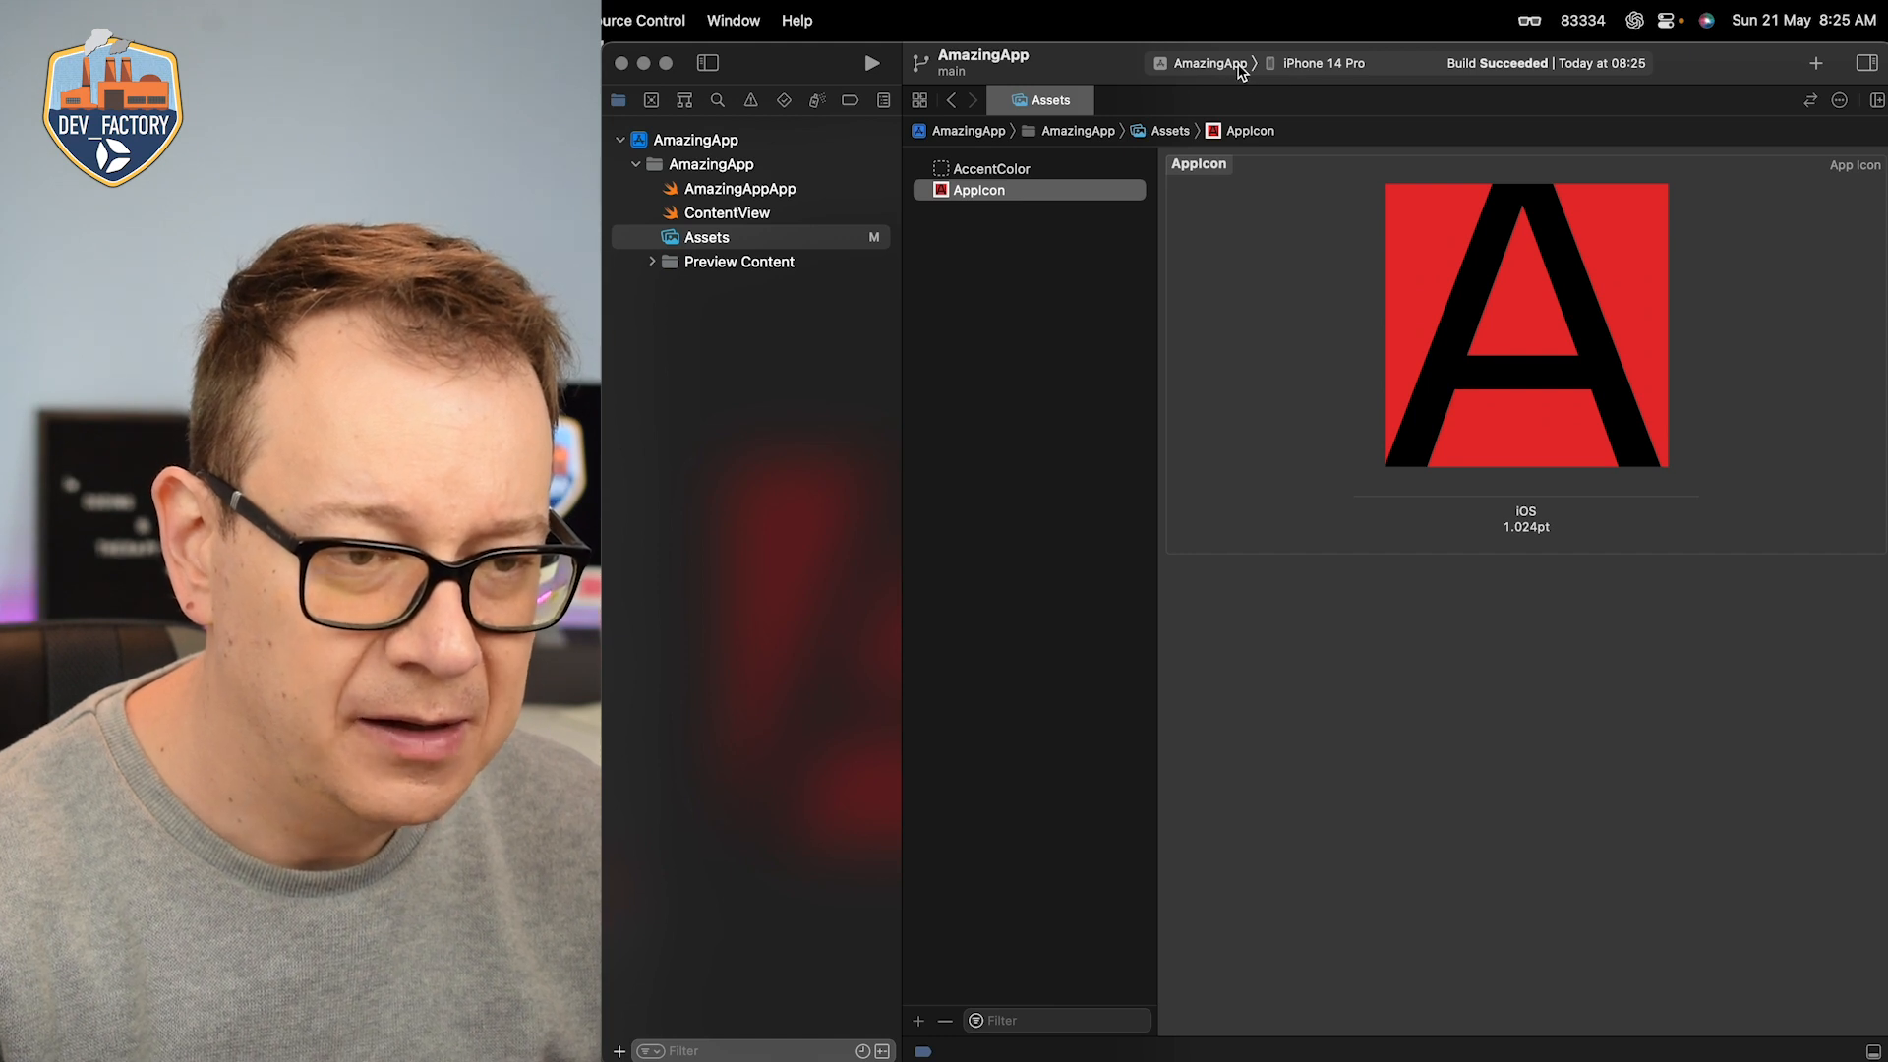
Step: Set the AmazingApp build destination to Any iOS Device (arm64)
left_click(1298, 65)
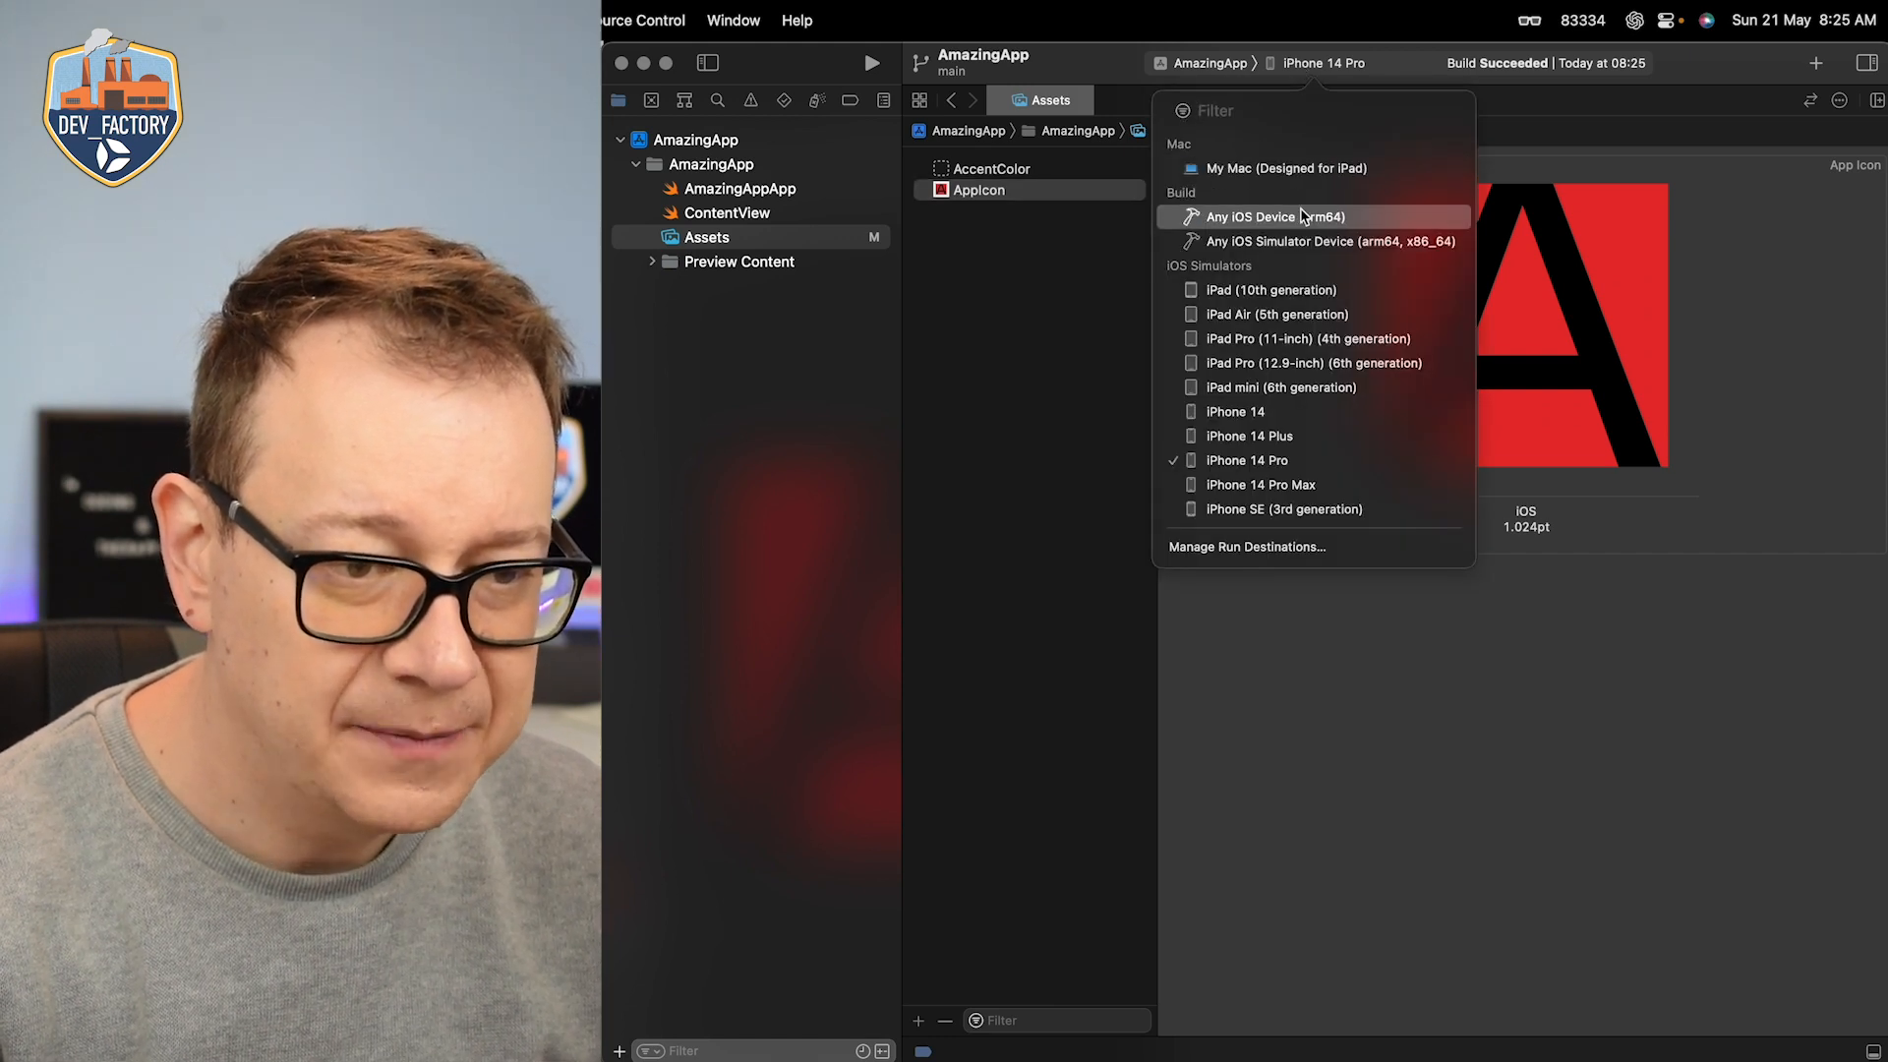
left_click(1335, 218)
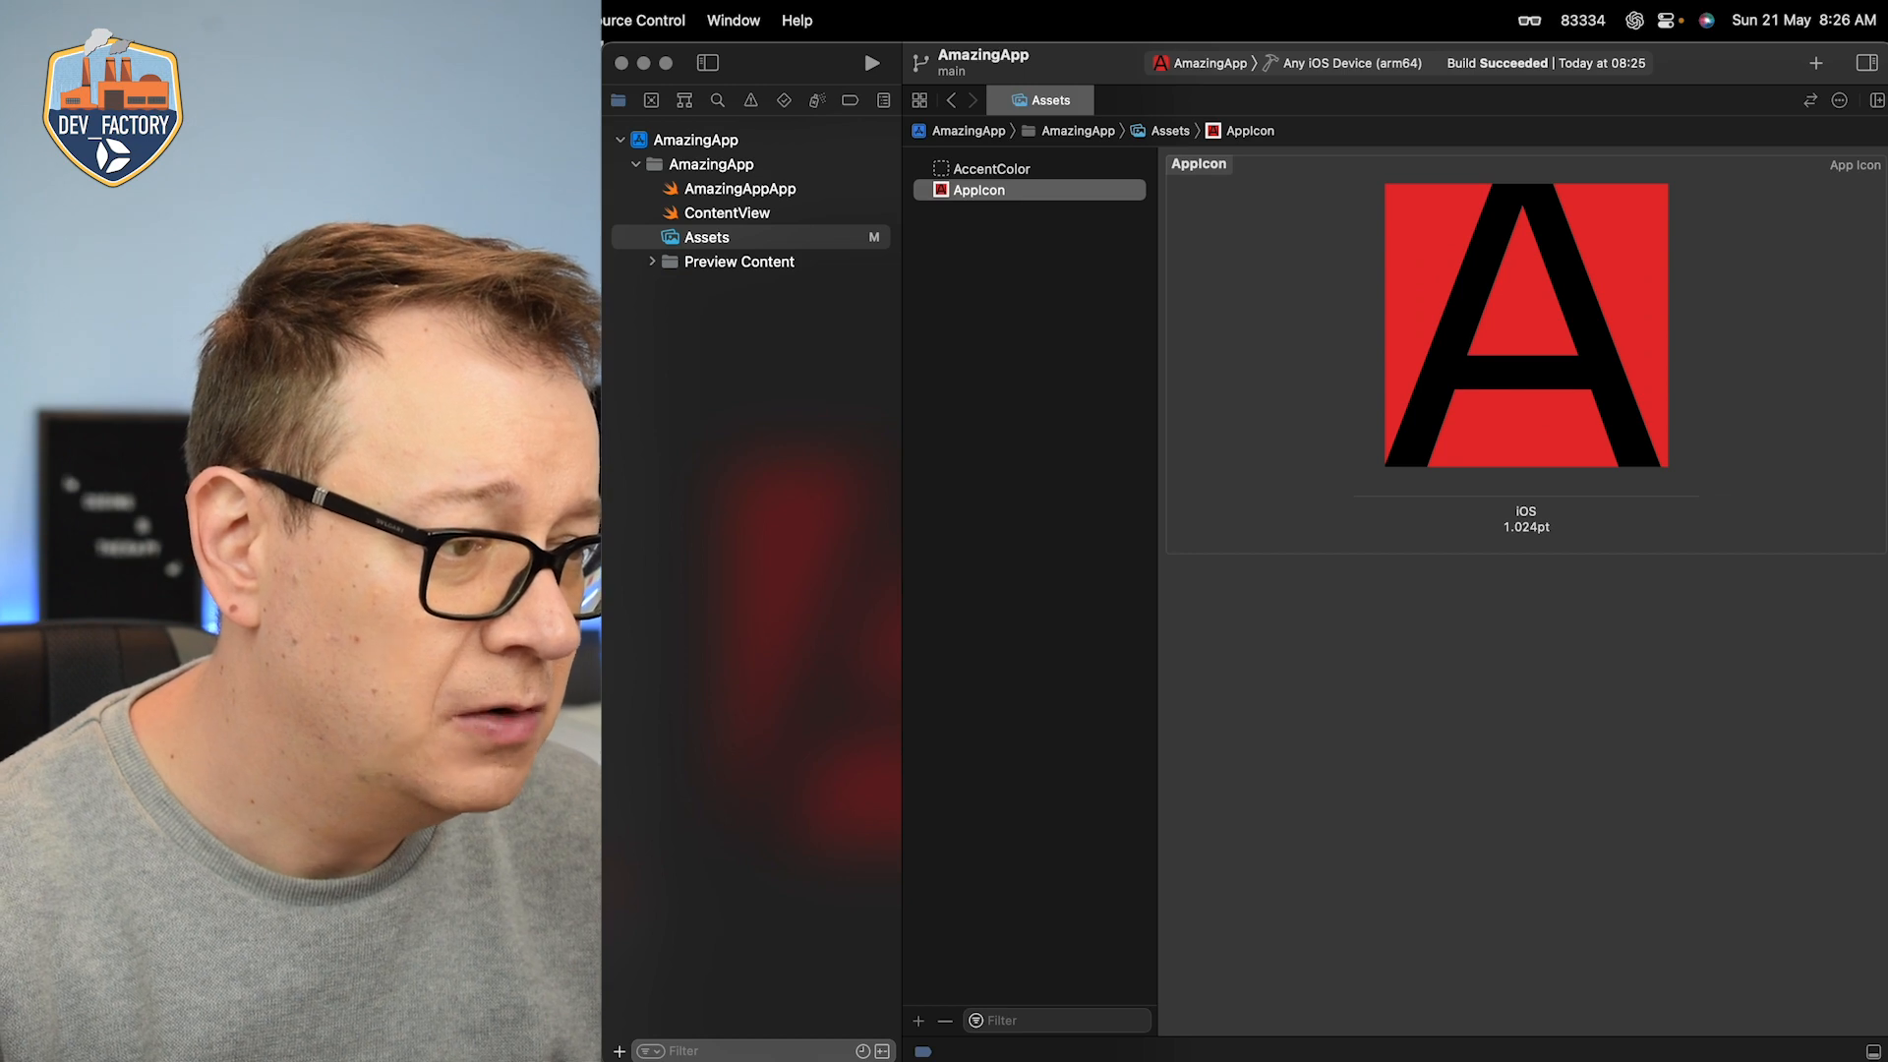
Step: Review the Apple ID's teams and the account types that can be added in the Accounts settings, and close the settings
key("super+comma")
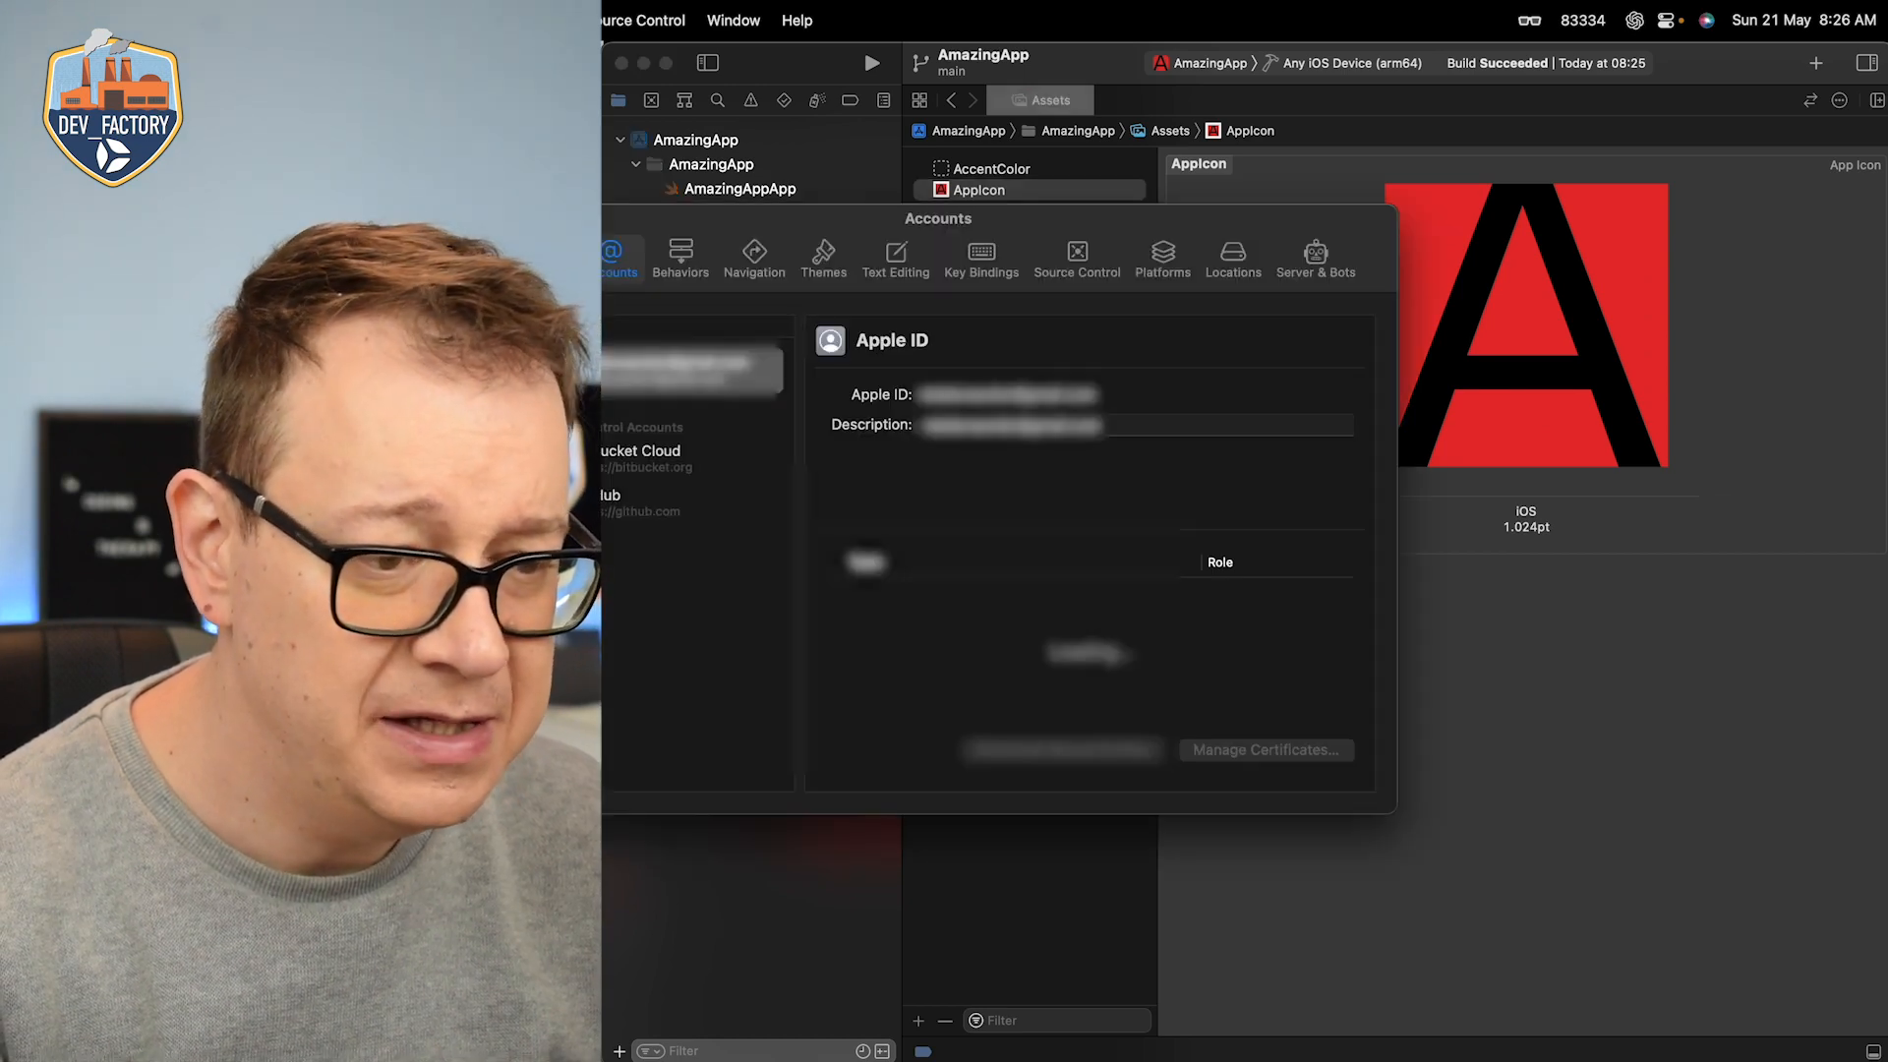
left_click_drag(790, 222, 1099, 236)
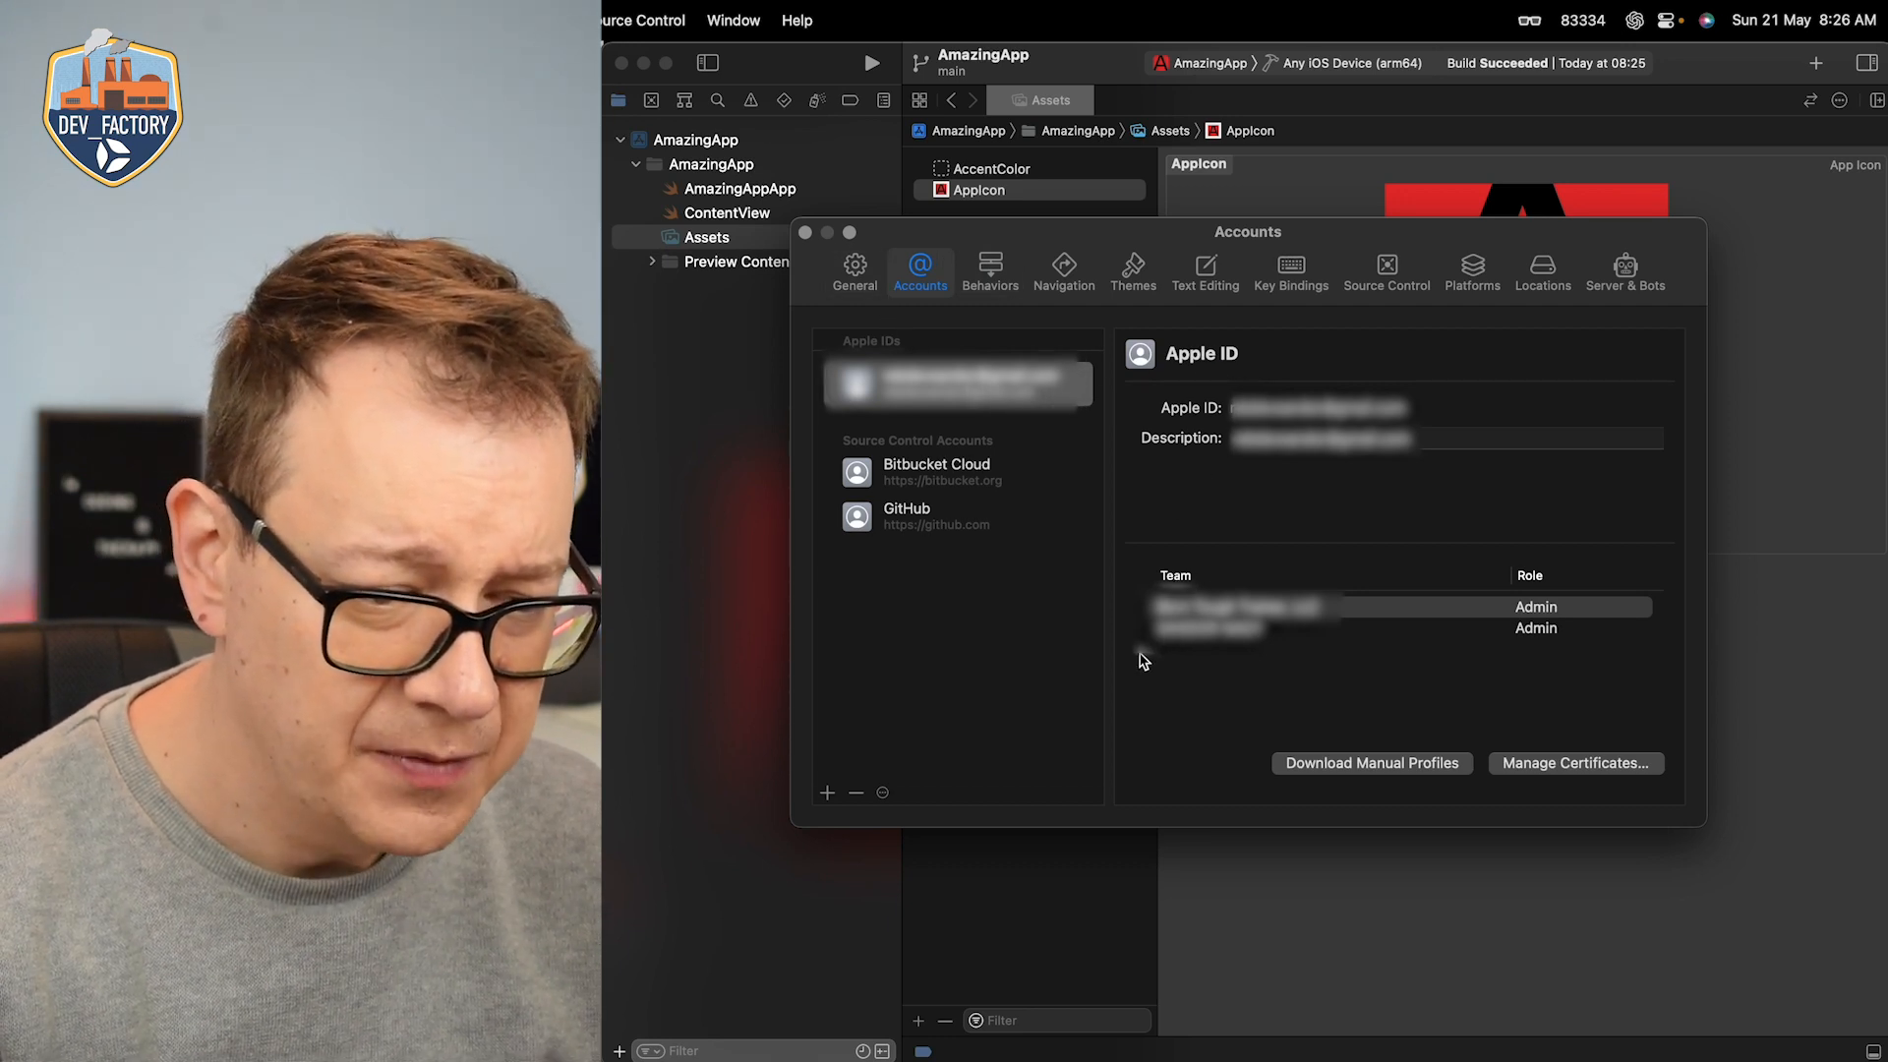
left_click(1308, 632)
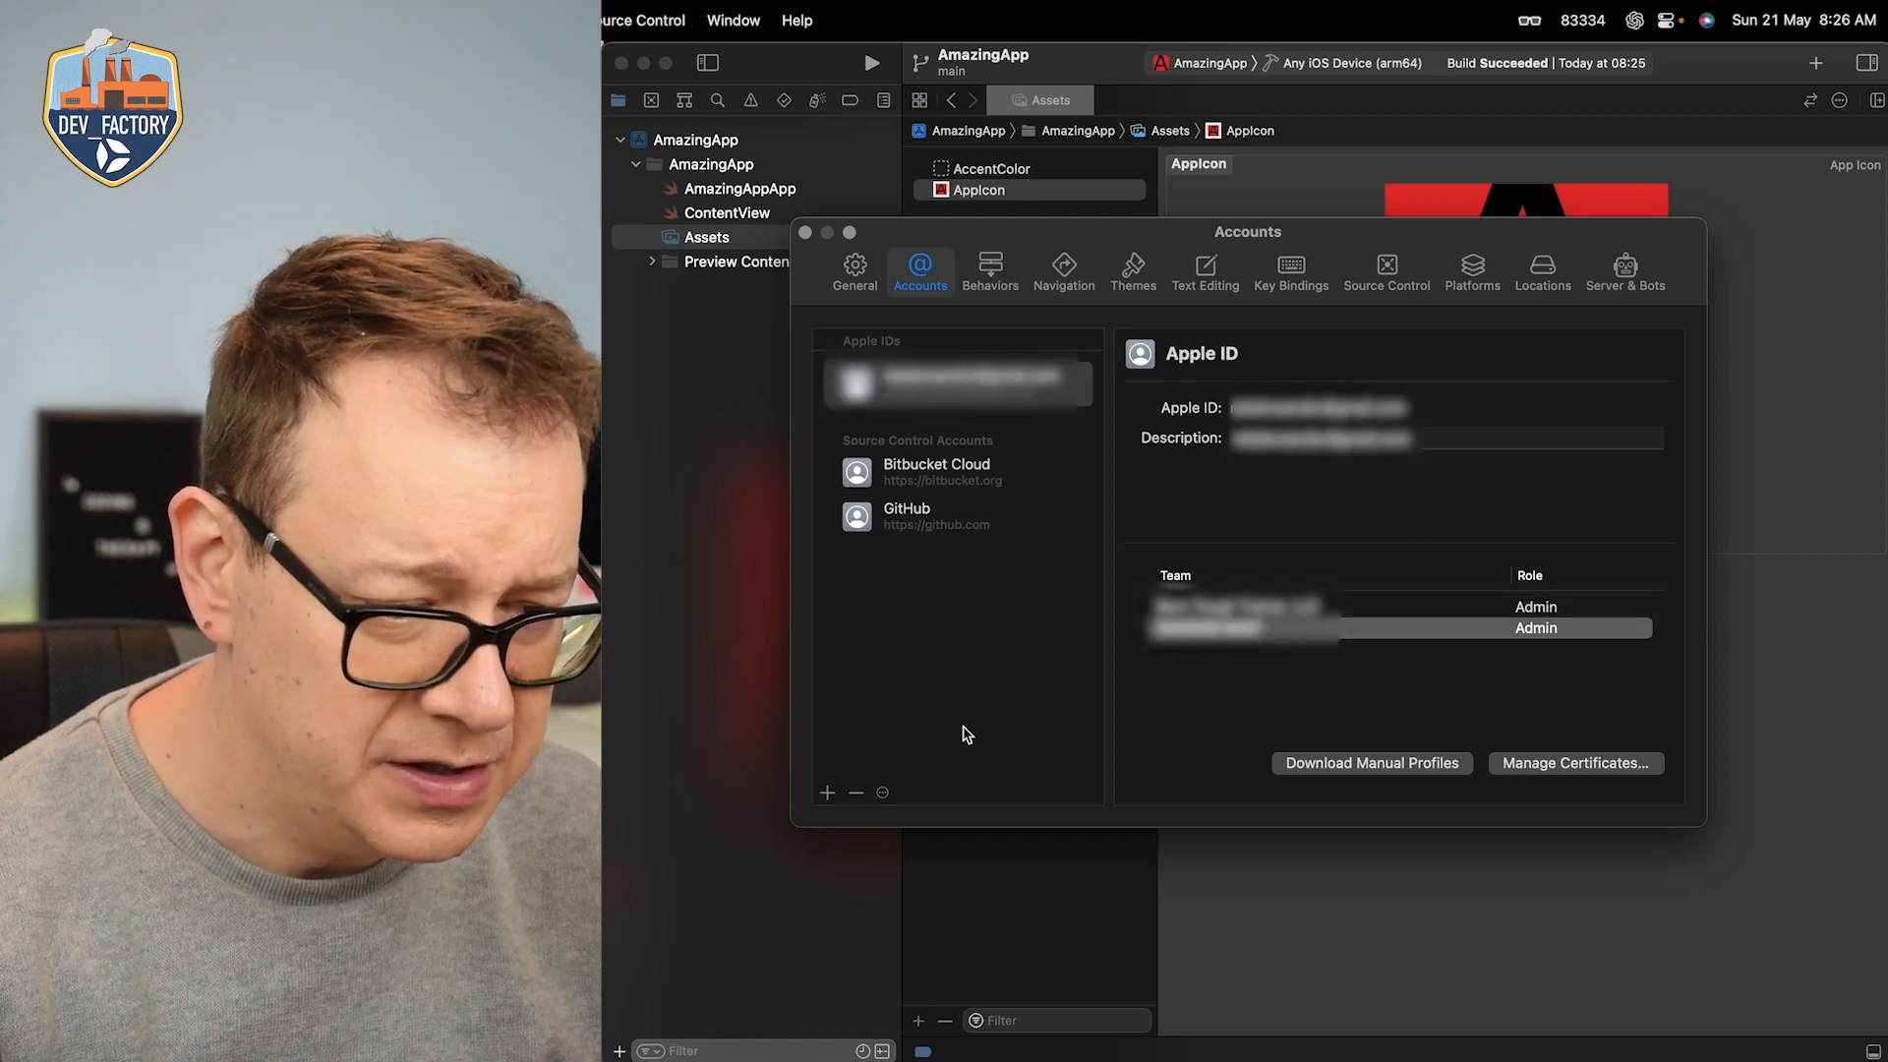
left_click(827, 794)
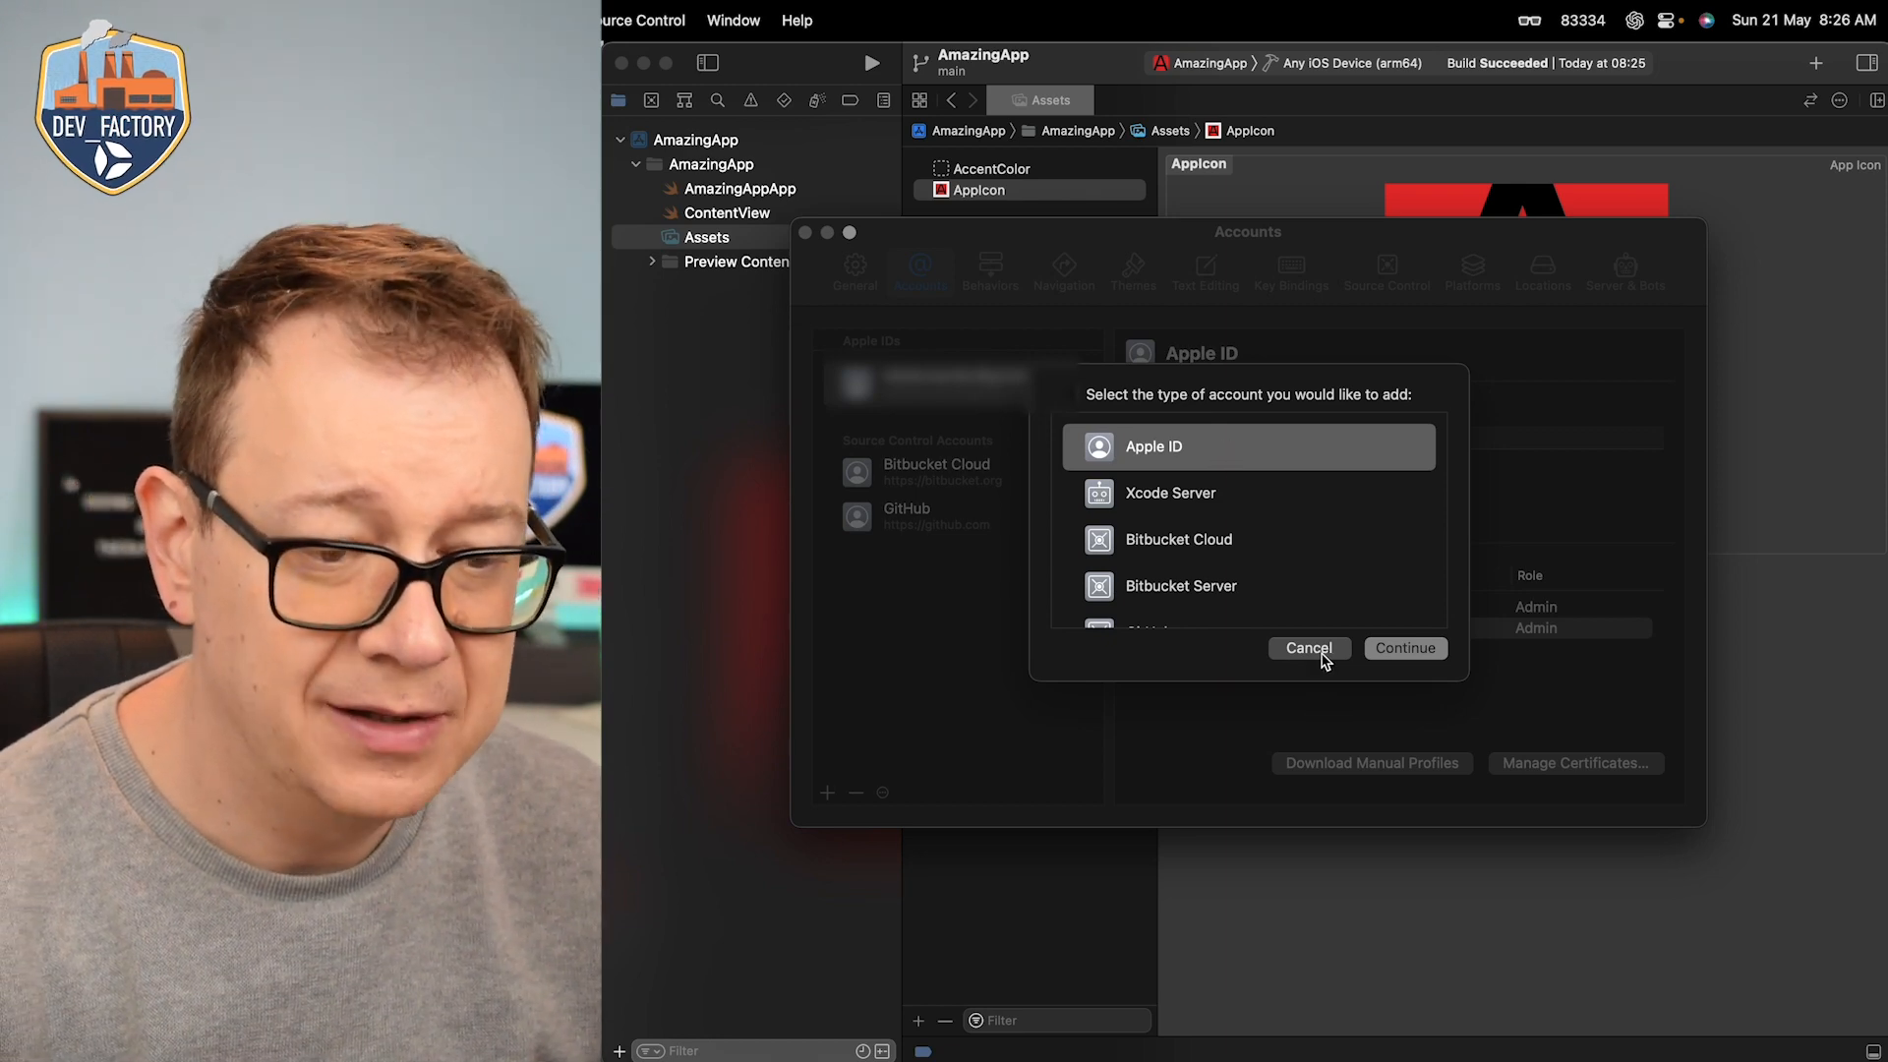
left_click(1323, 656)
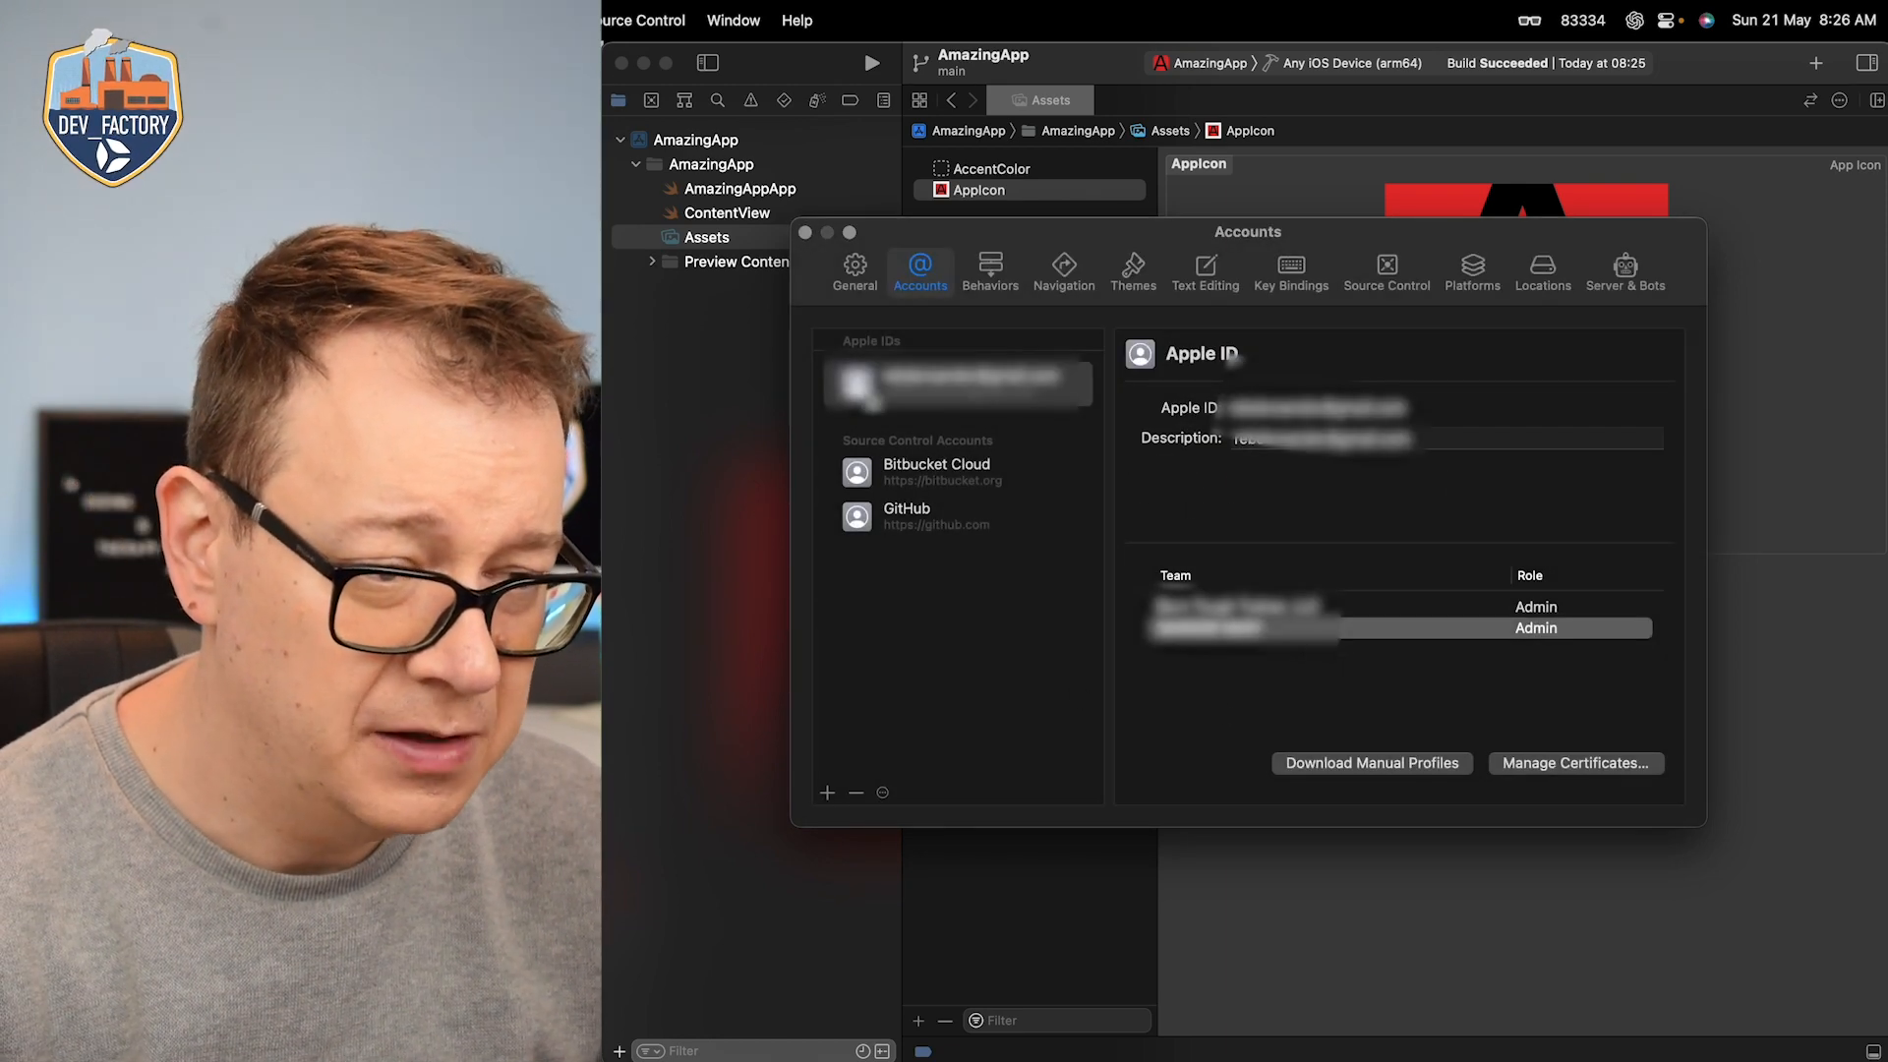
left_click(804, 236)
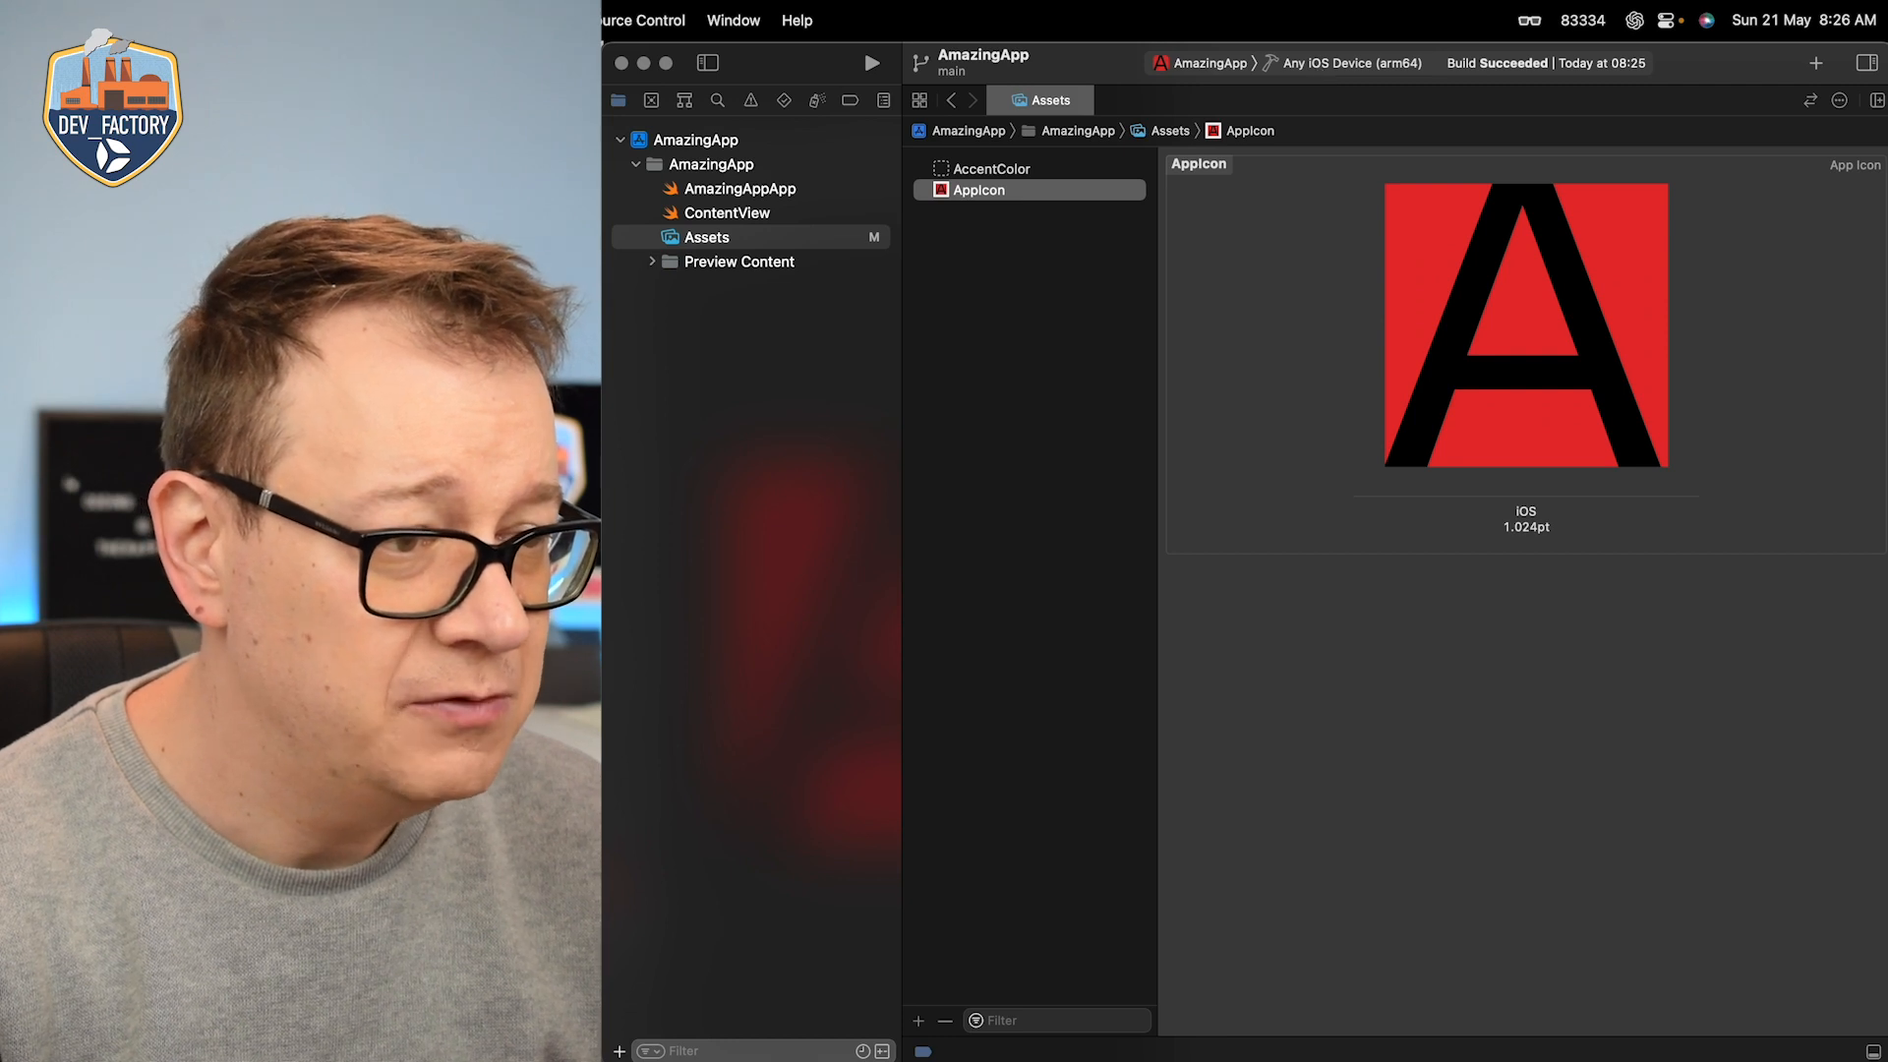
Step: Create an archive of AmazingApp for distribution
left_click(655, 21)
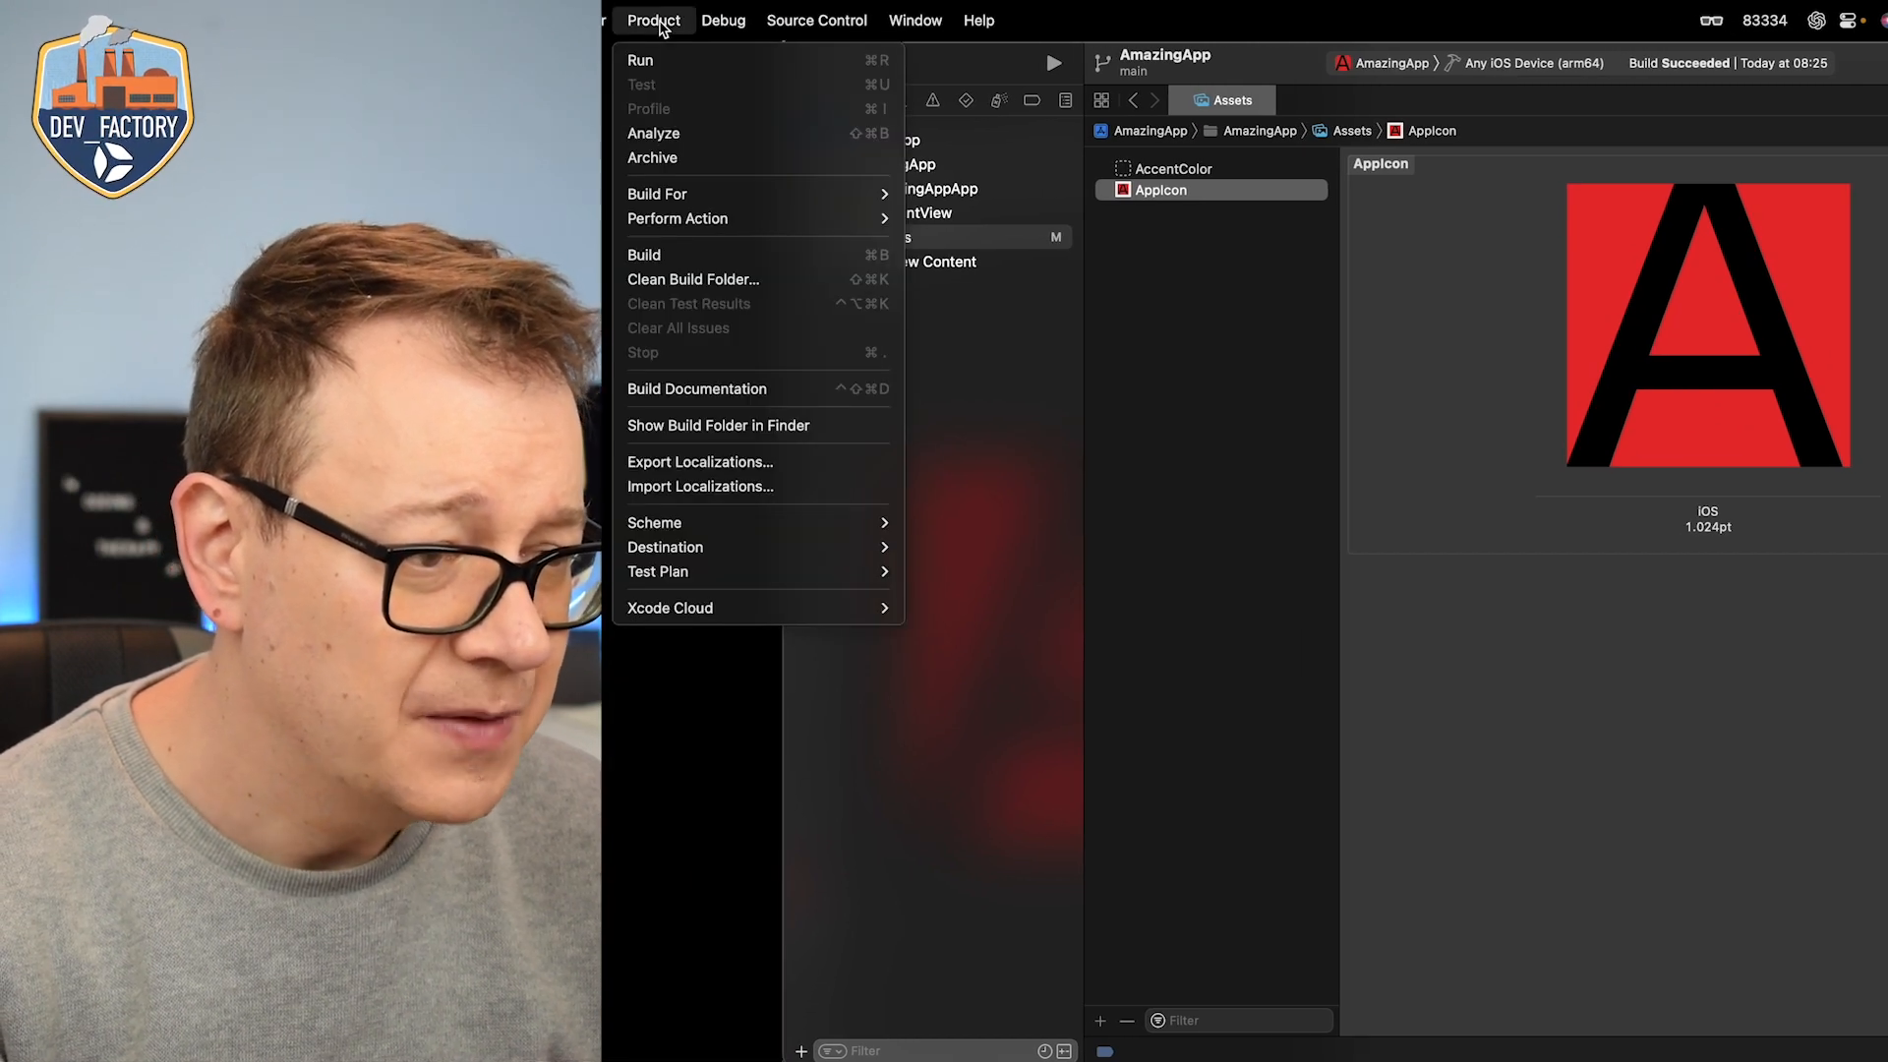
left_click(686, 160)
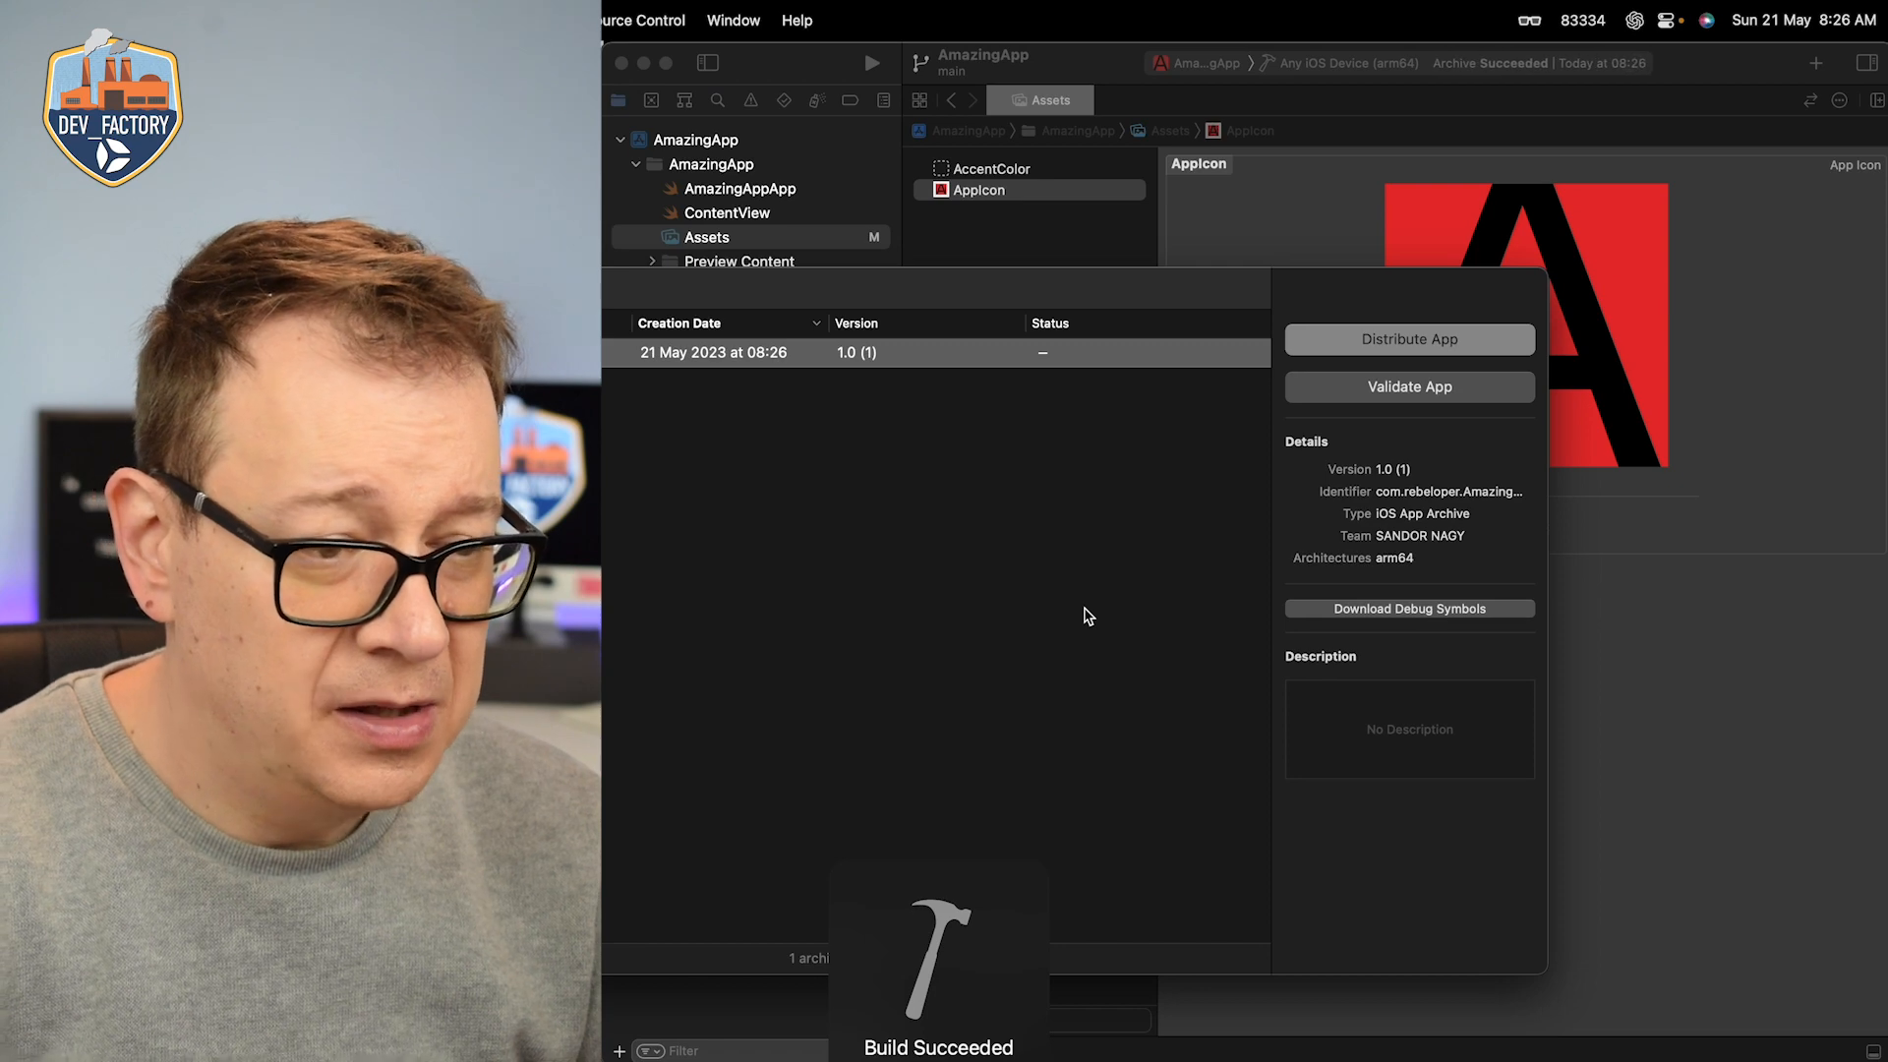
left_click_drag(1209, 297, 1520, 261)
left_click_drag(432, 438, 701, 438)
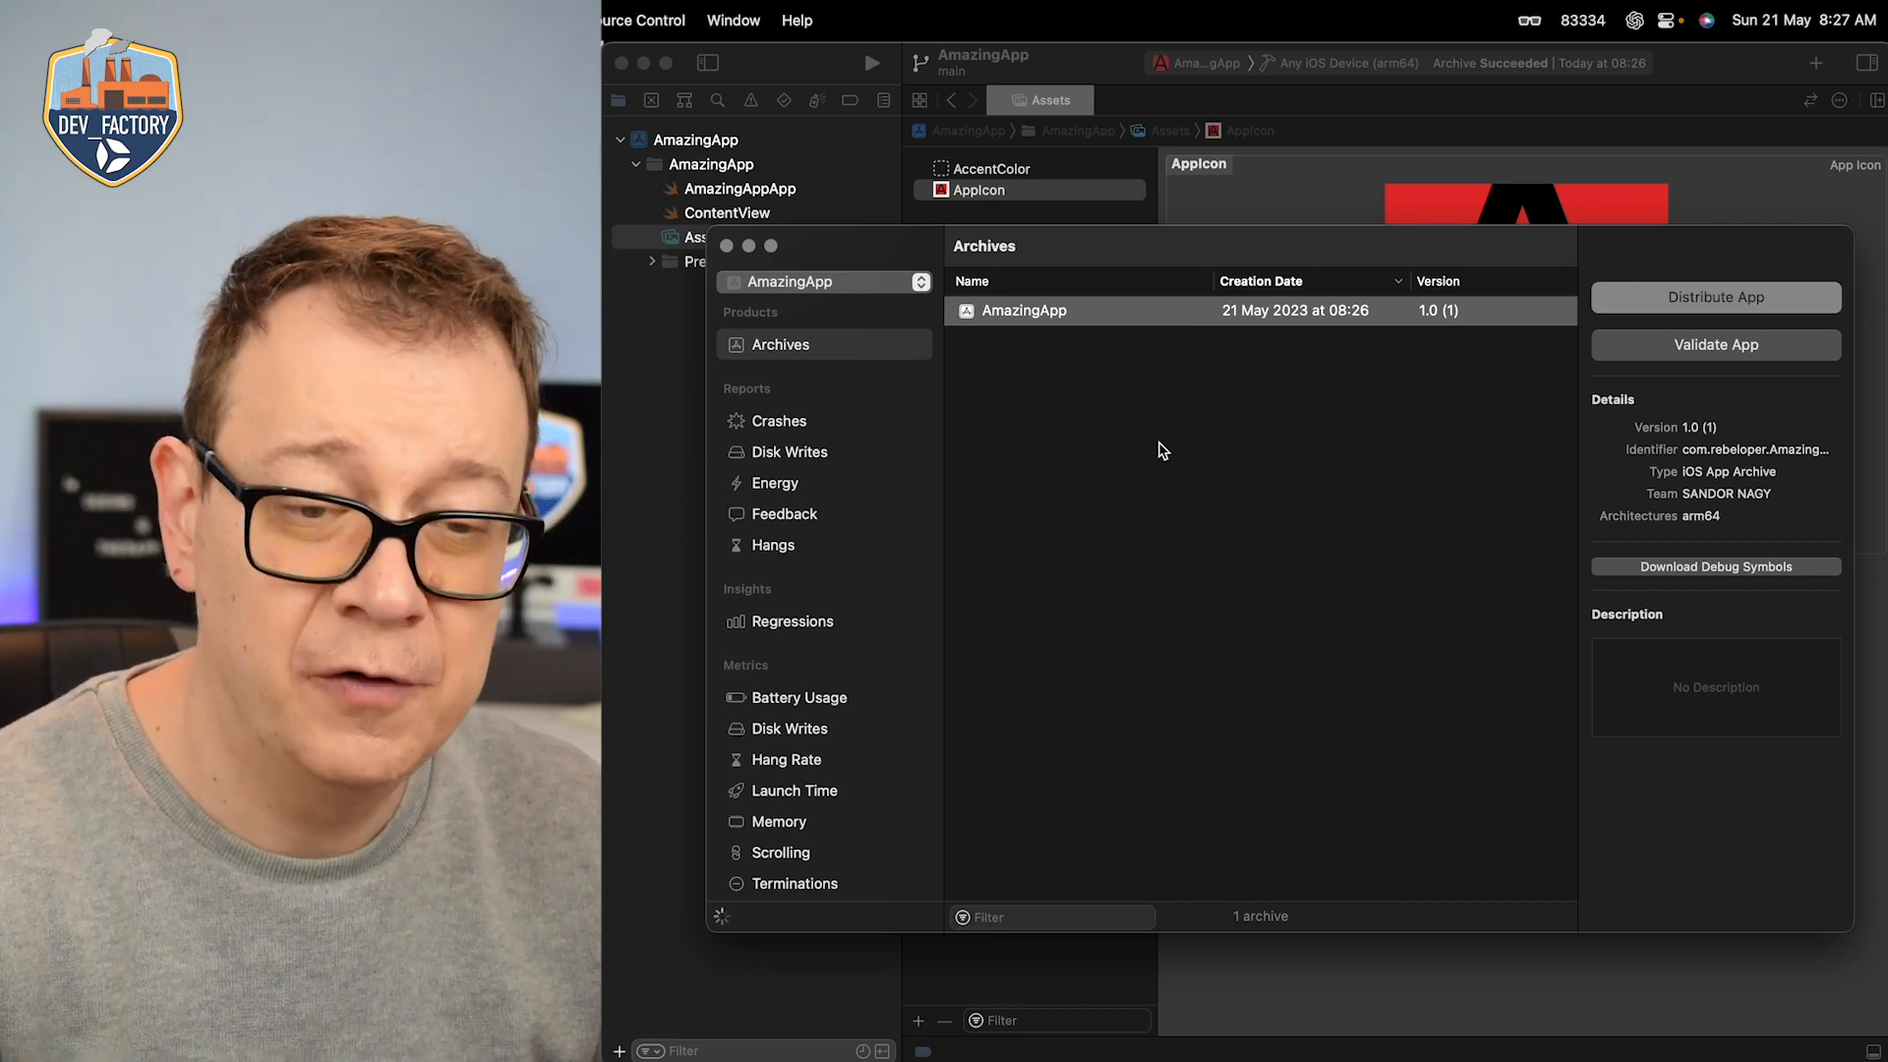
Step: Distribute the AmazingApp archive through App Store Connect with Upload as the destination
left_click(1721, 302)
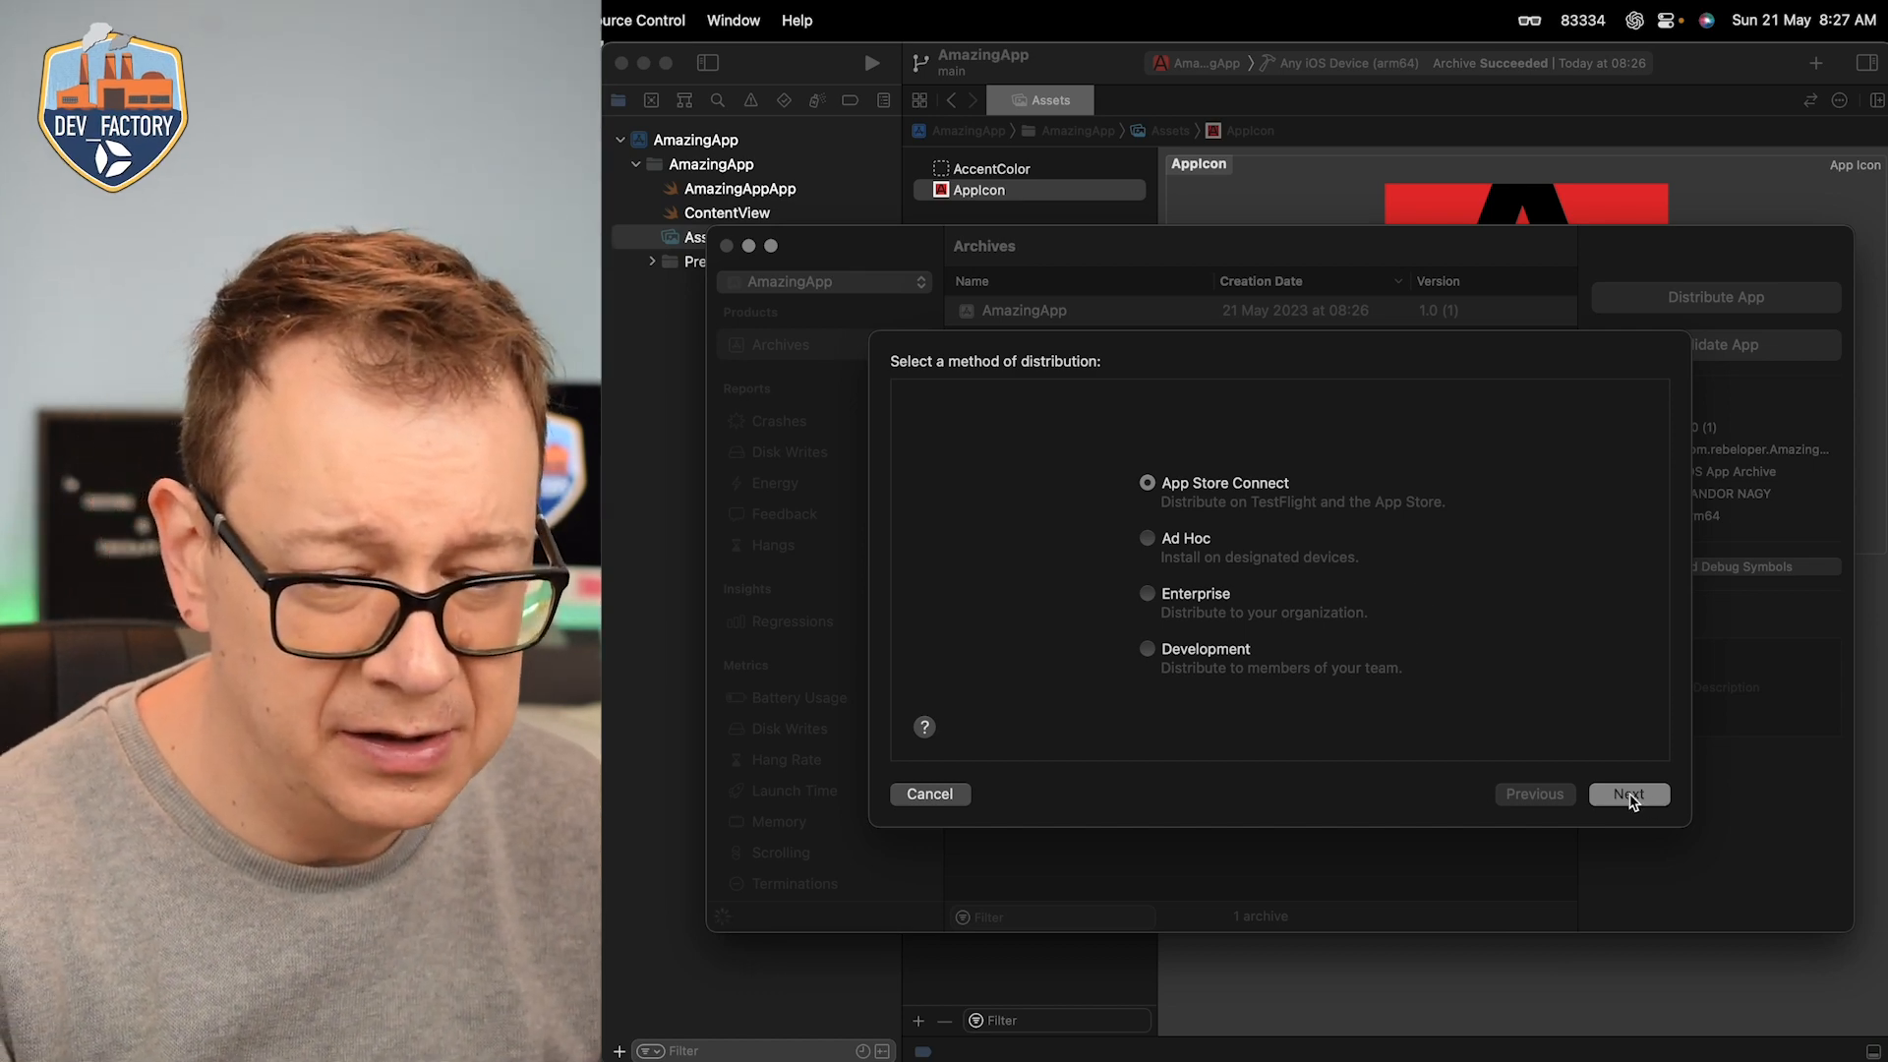
left_click(1645, 805)
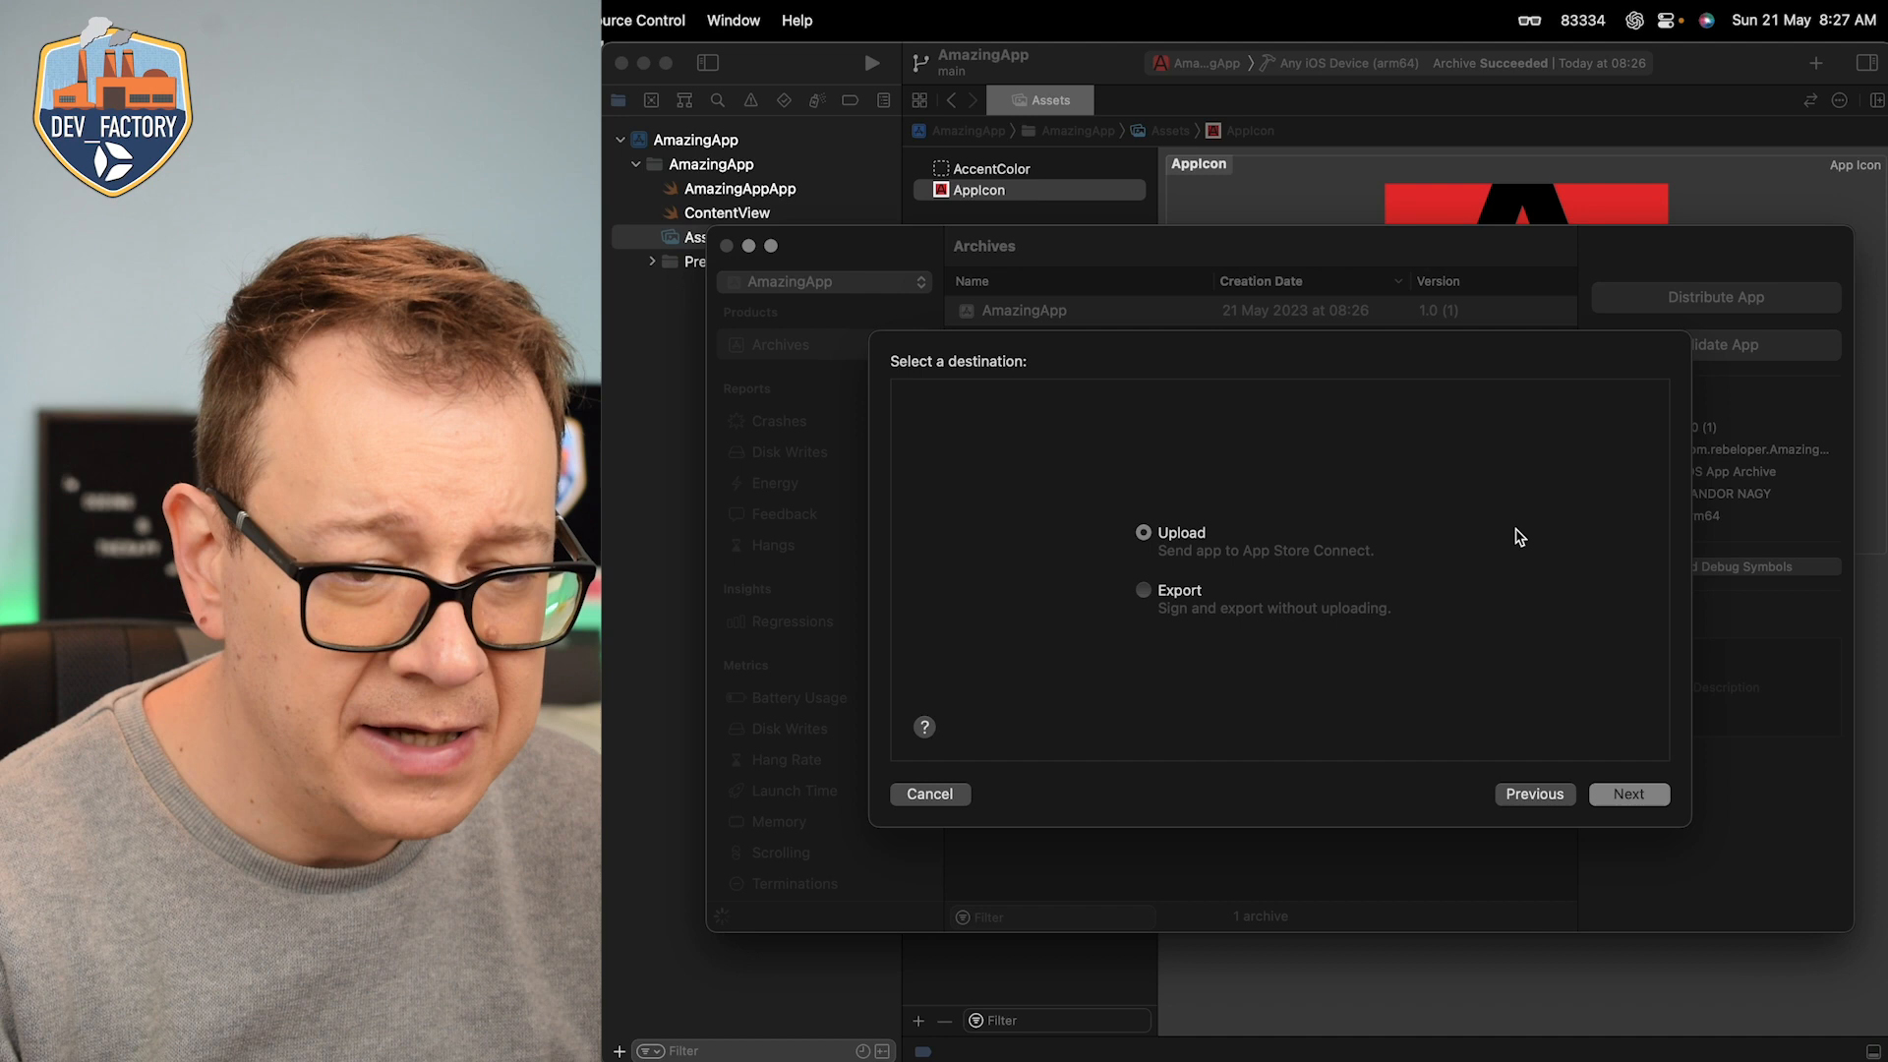
left_click(1628, 793)
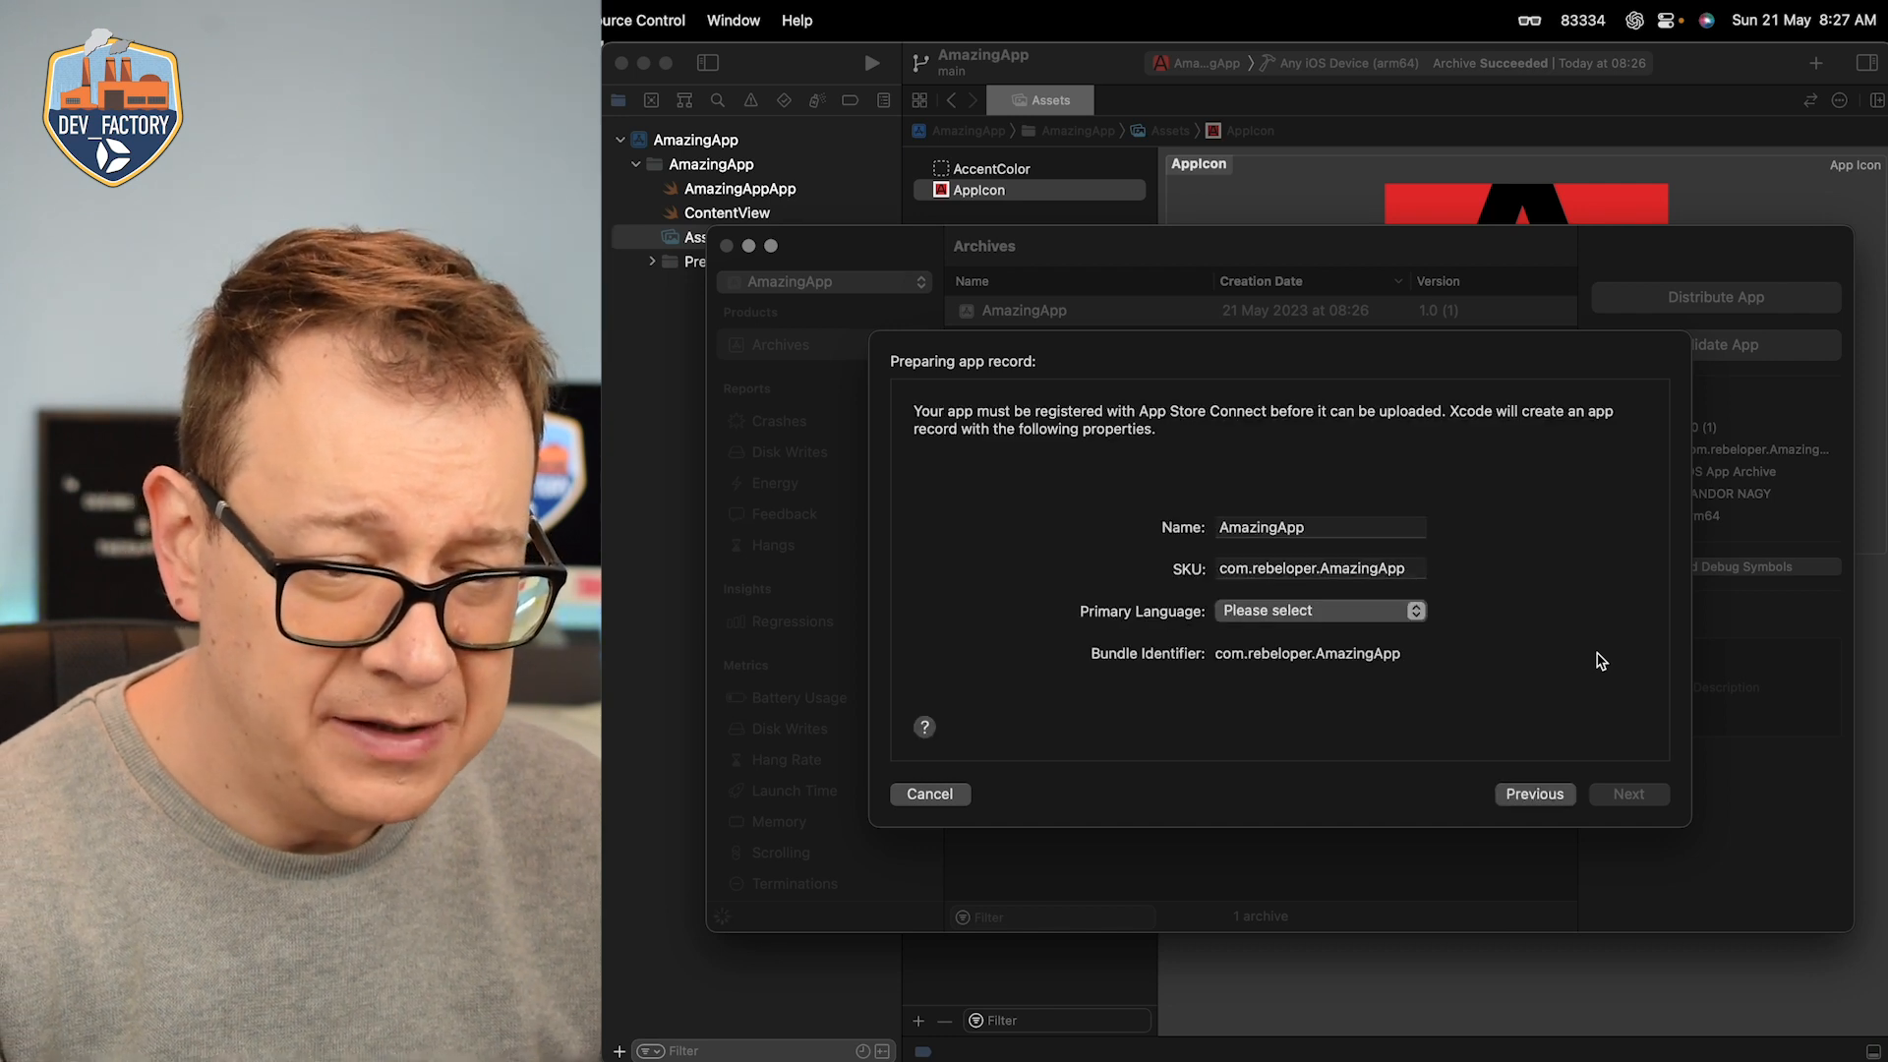
Step: Set the app record's primary language to English (United States) and try to register it under the name AmazingApp
left_click(1419, 614)
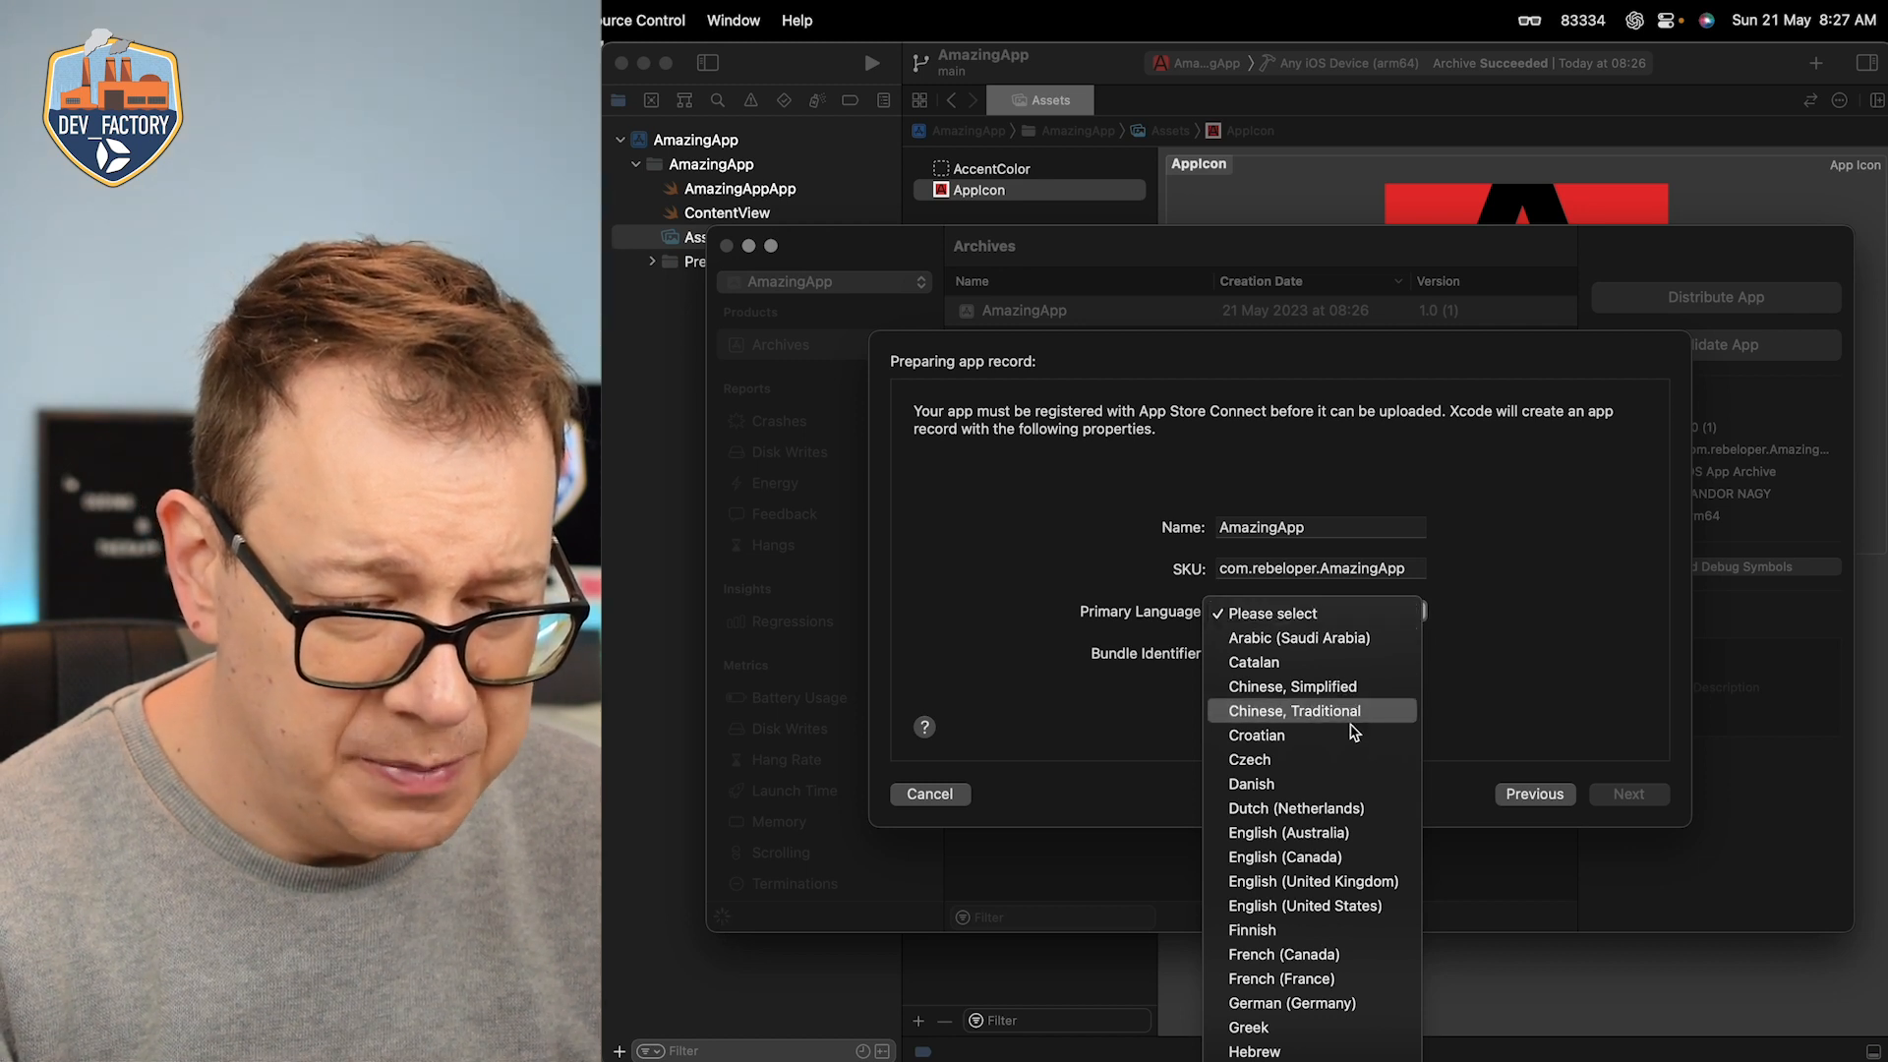
left_click(1308, 906)
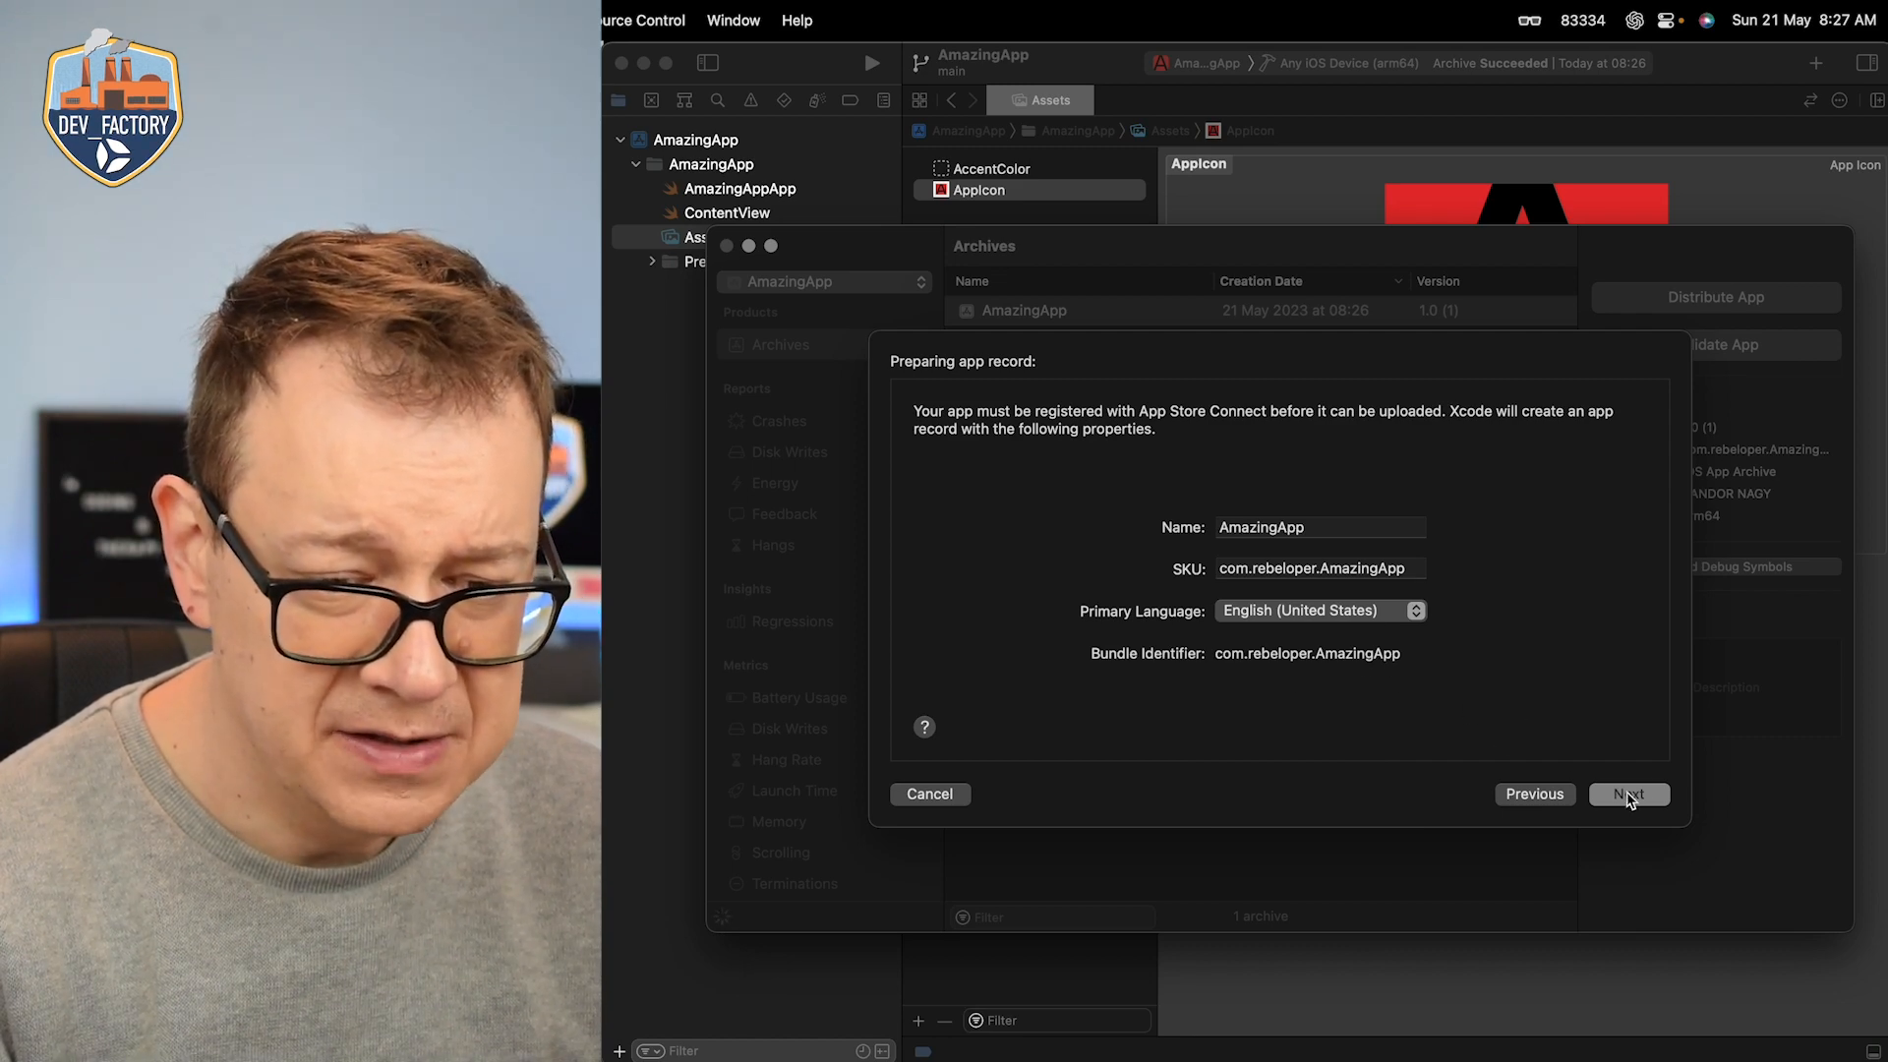
left_click(1629, 795)
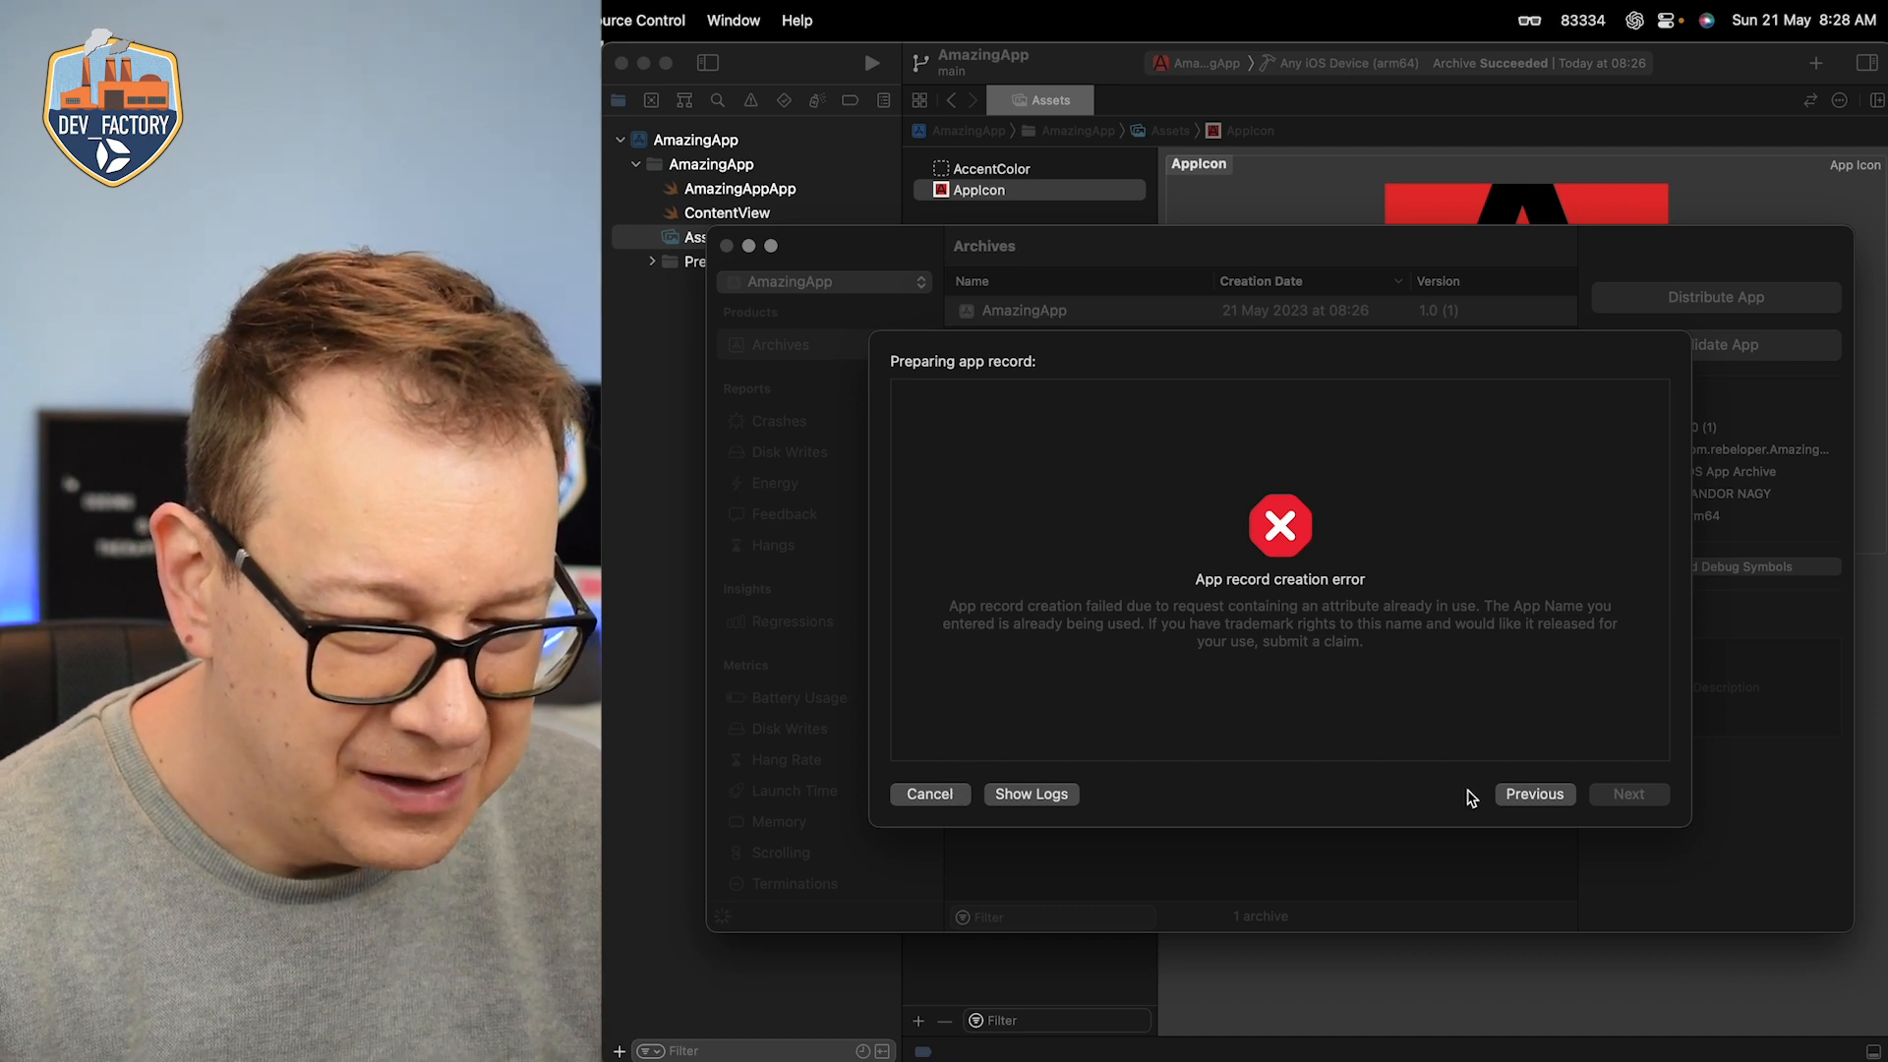
Step: Go back to the app record, change its name to Amazing App Rebeloper and submit it again
left_click(1534, 795)
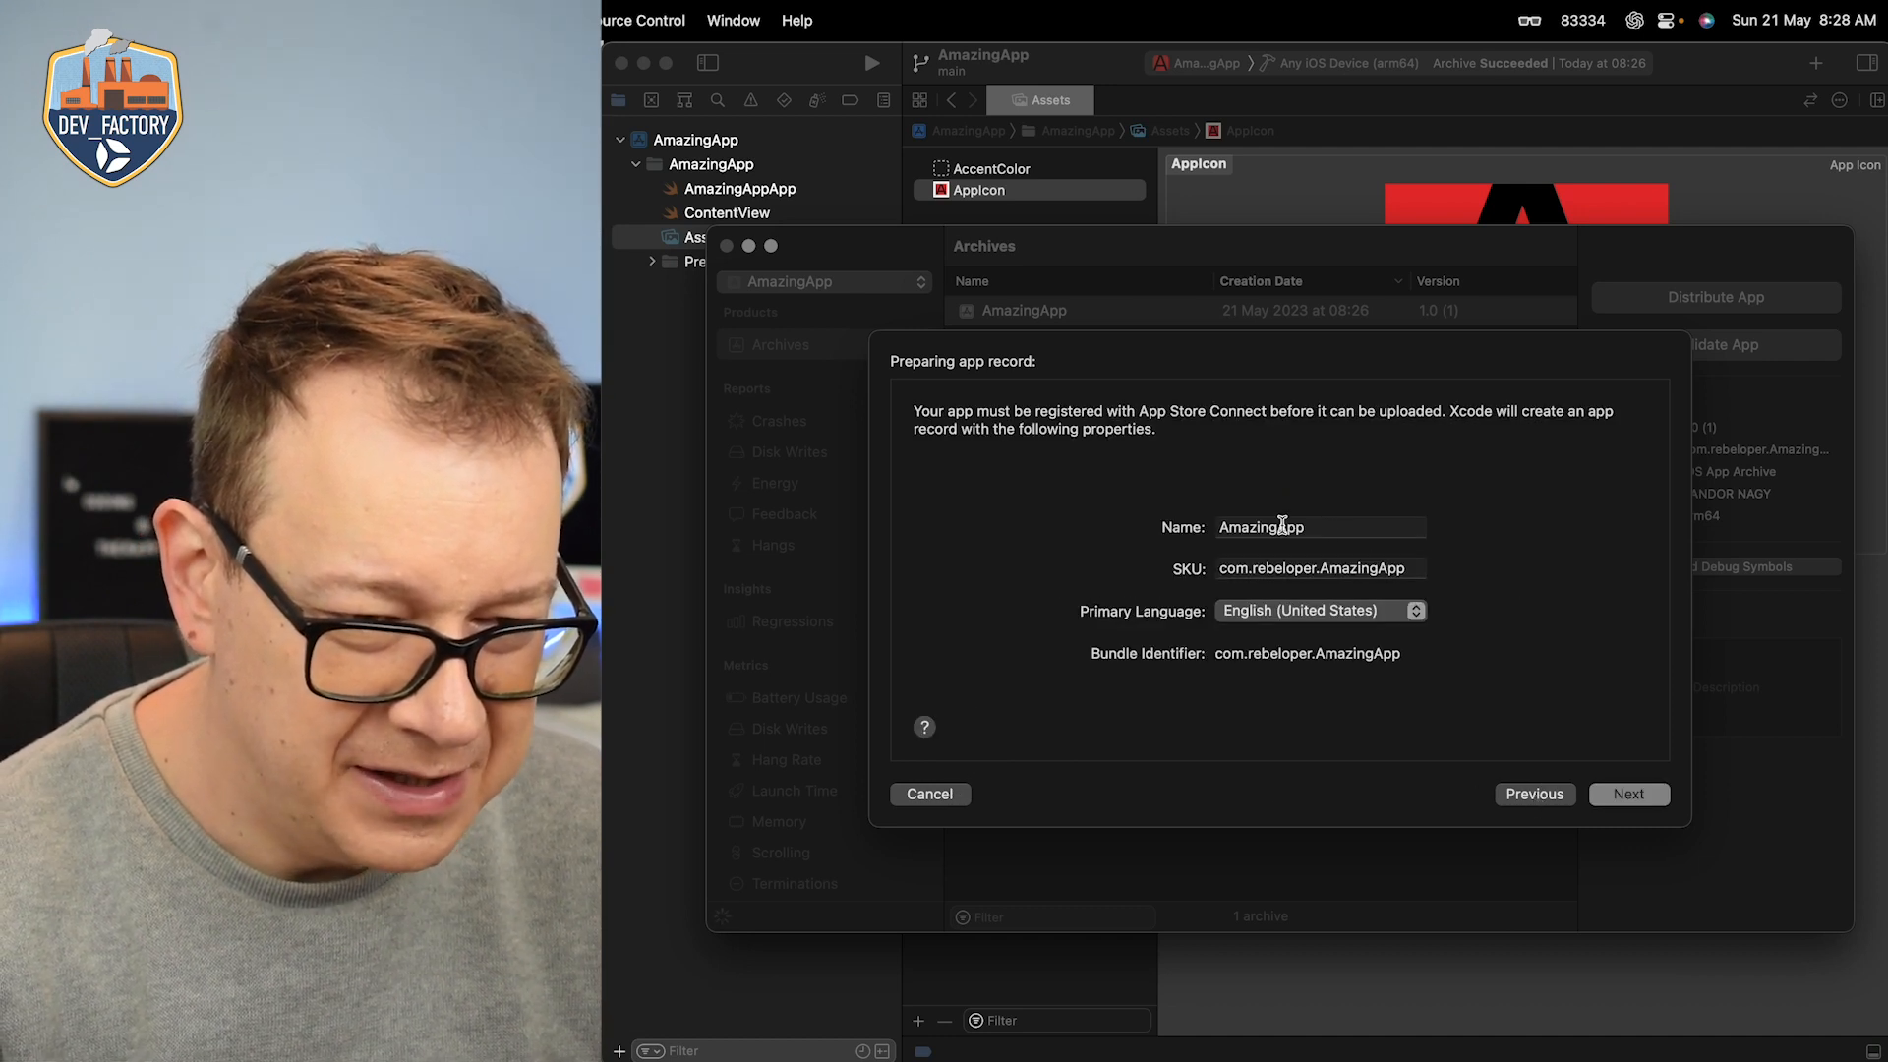
left_click(1278, 527)
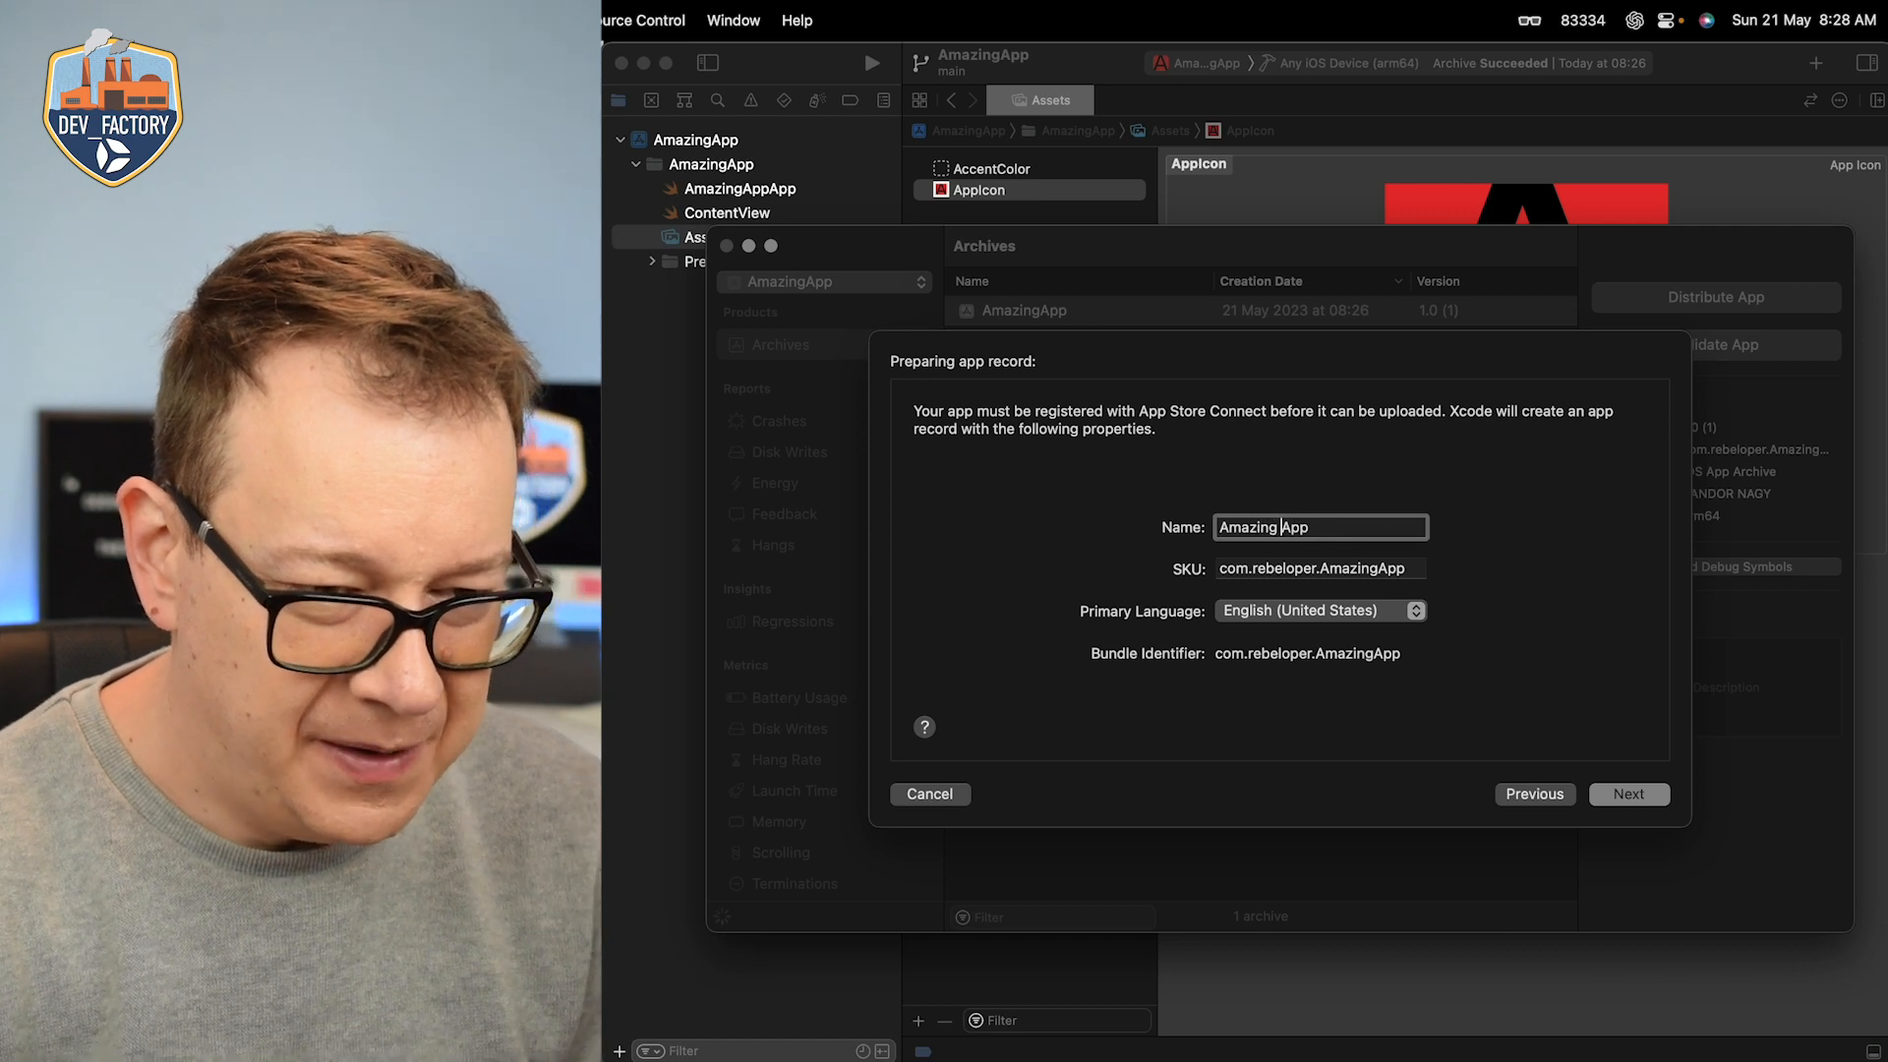
type("form")
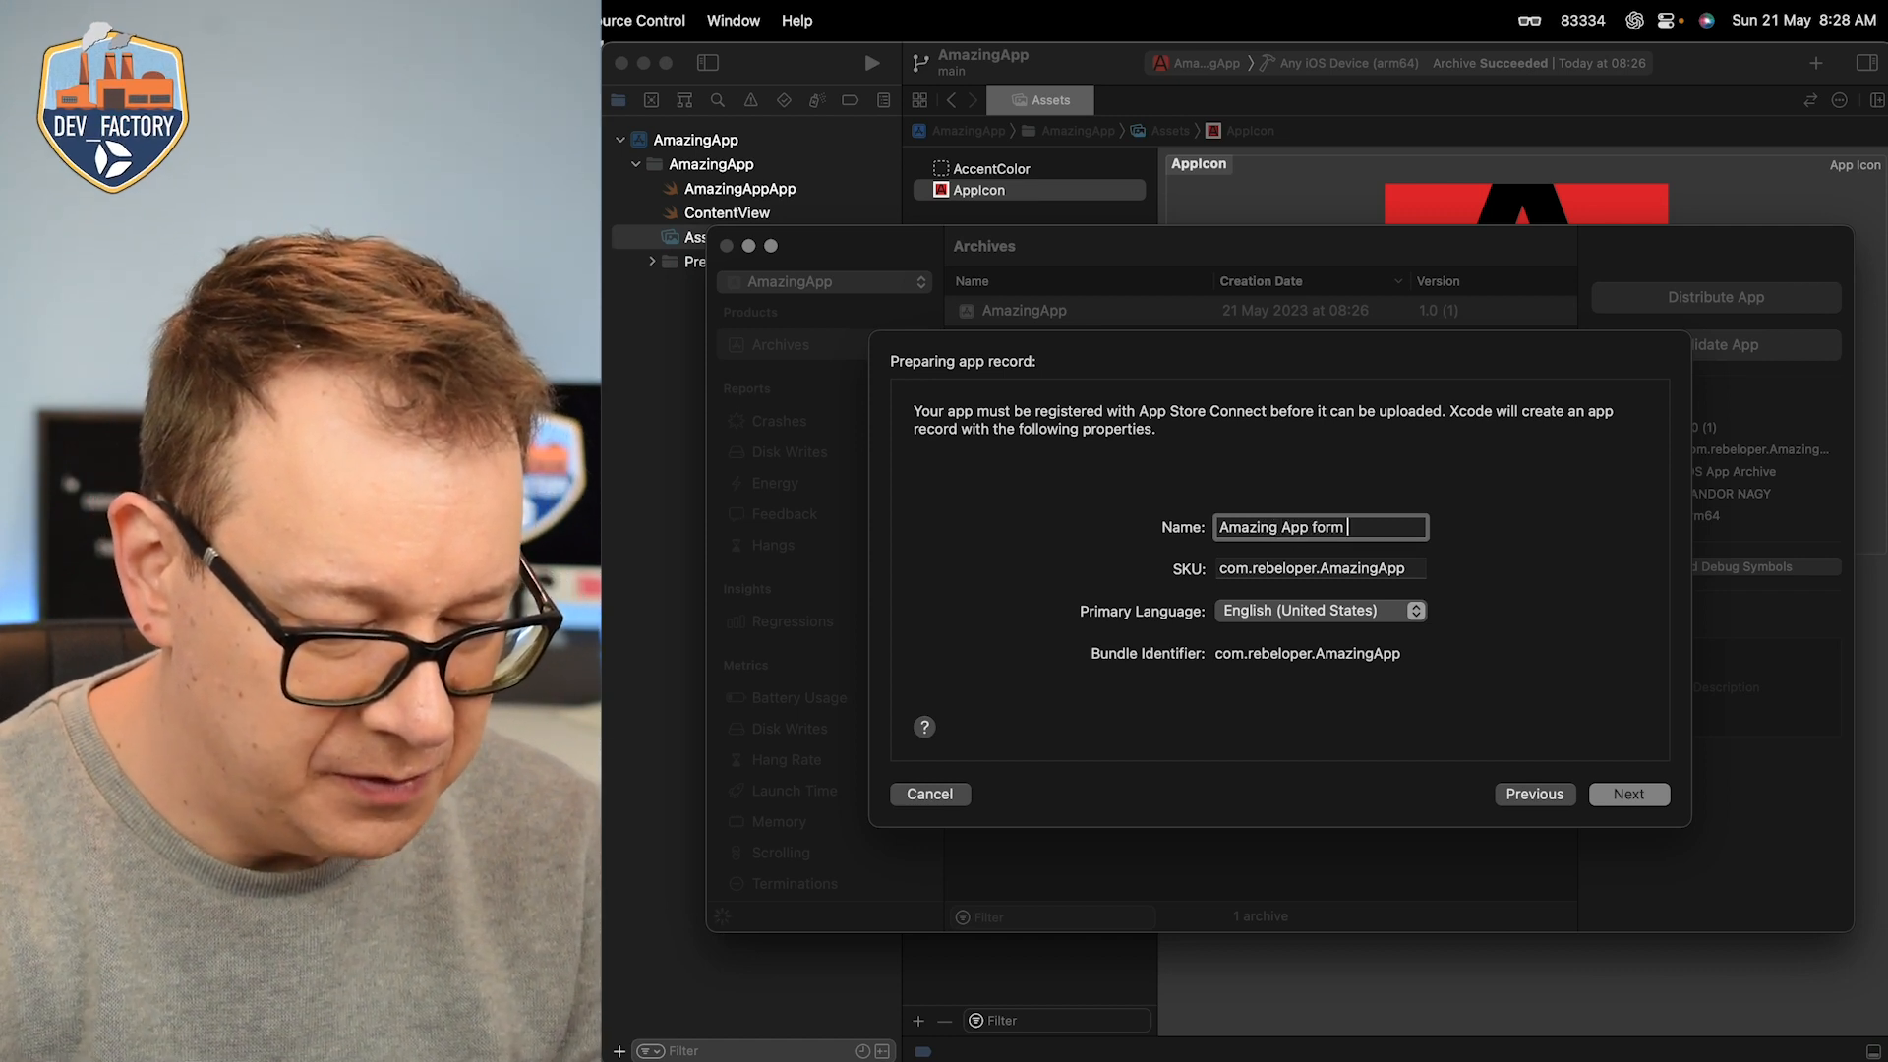
key("BackSpace")
key("BackSpace")
key("BackSpace")
key("BackSpace")
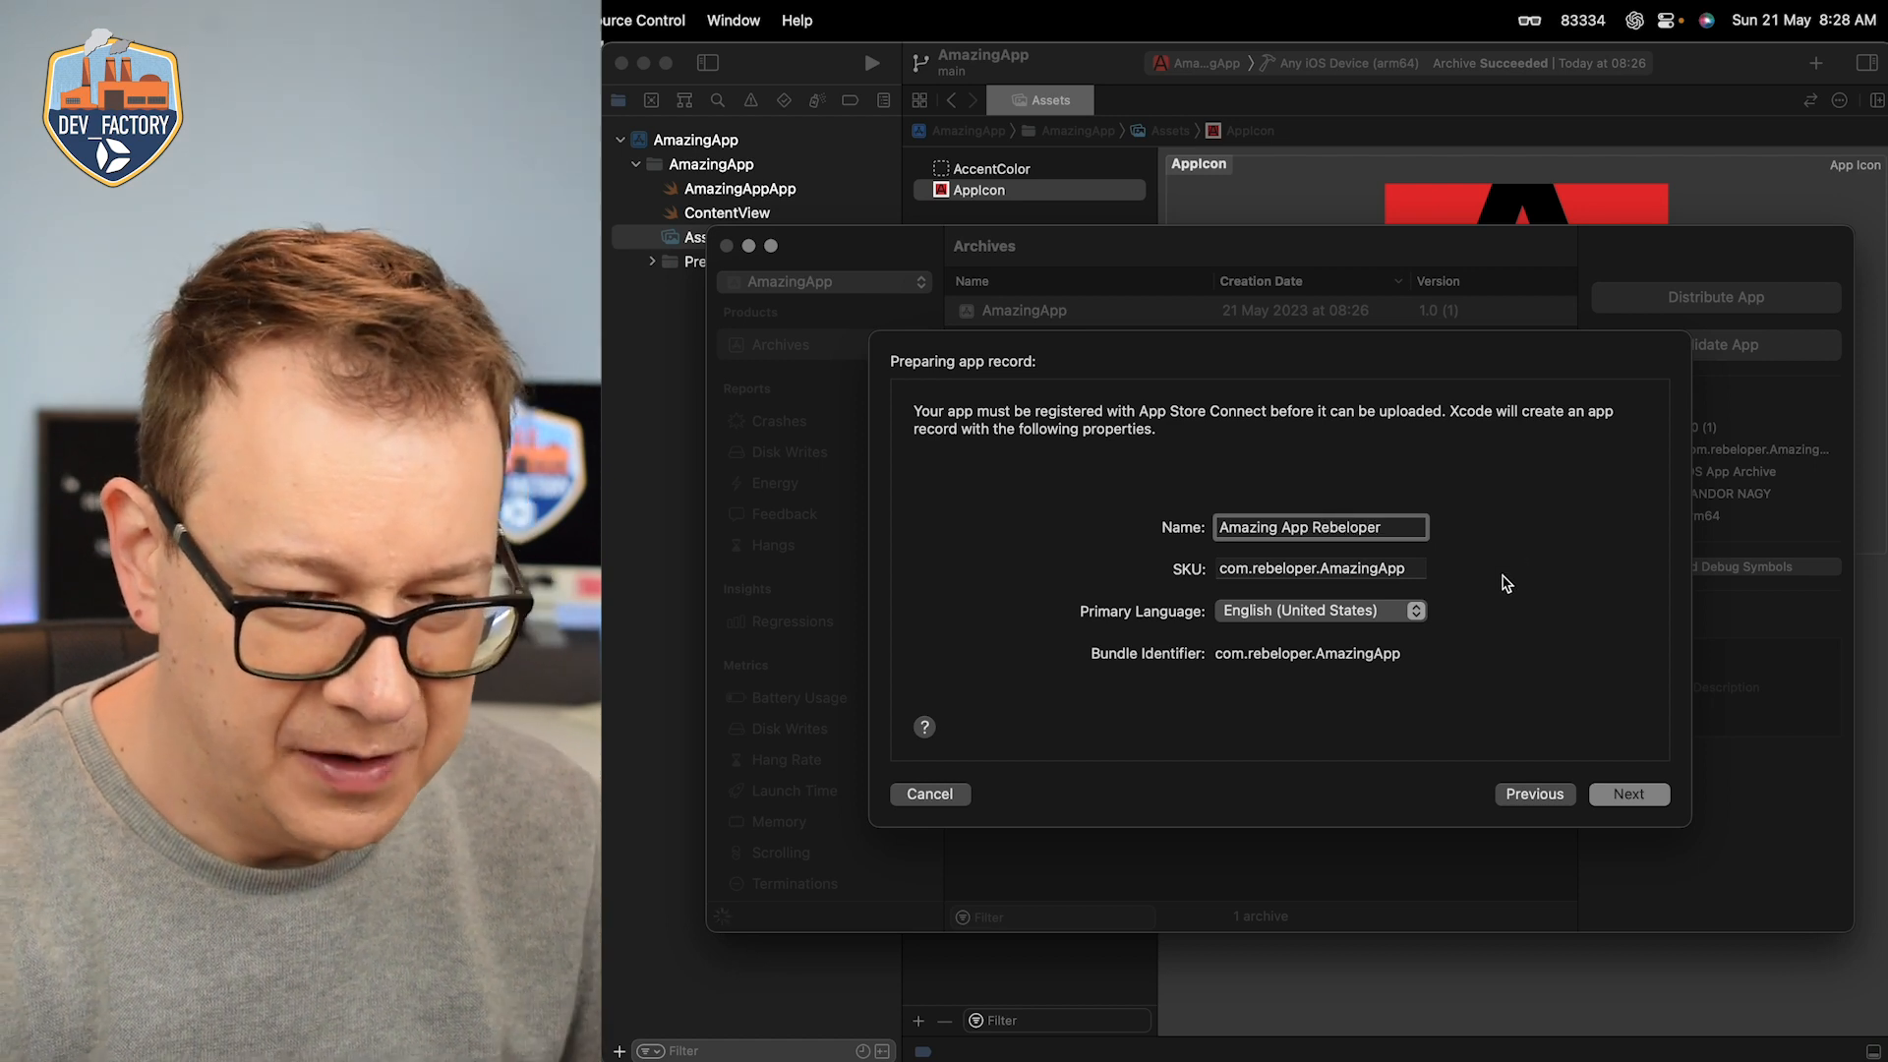
left_click(1630, 800)
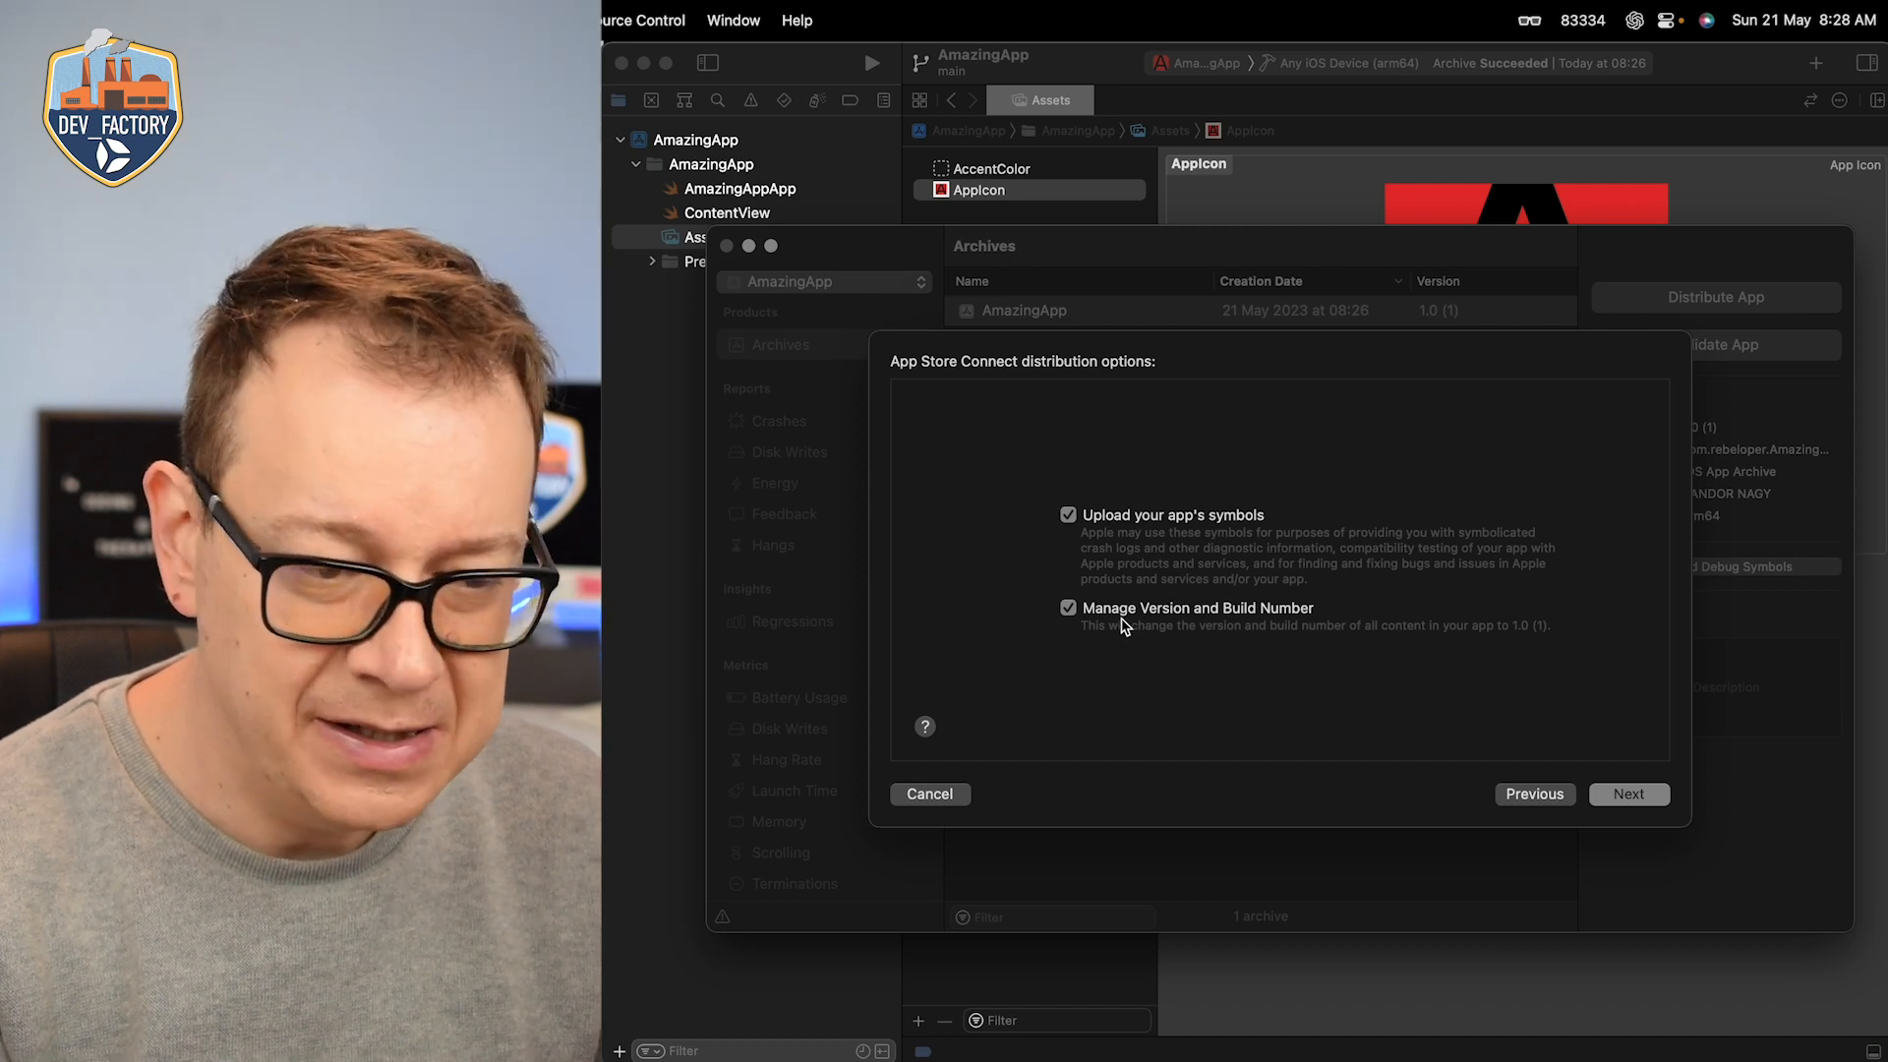
Step: Accept symbol upload, managed version and build number, and automatically managed signing for the distribution
left_click(1629, 797)
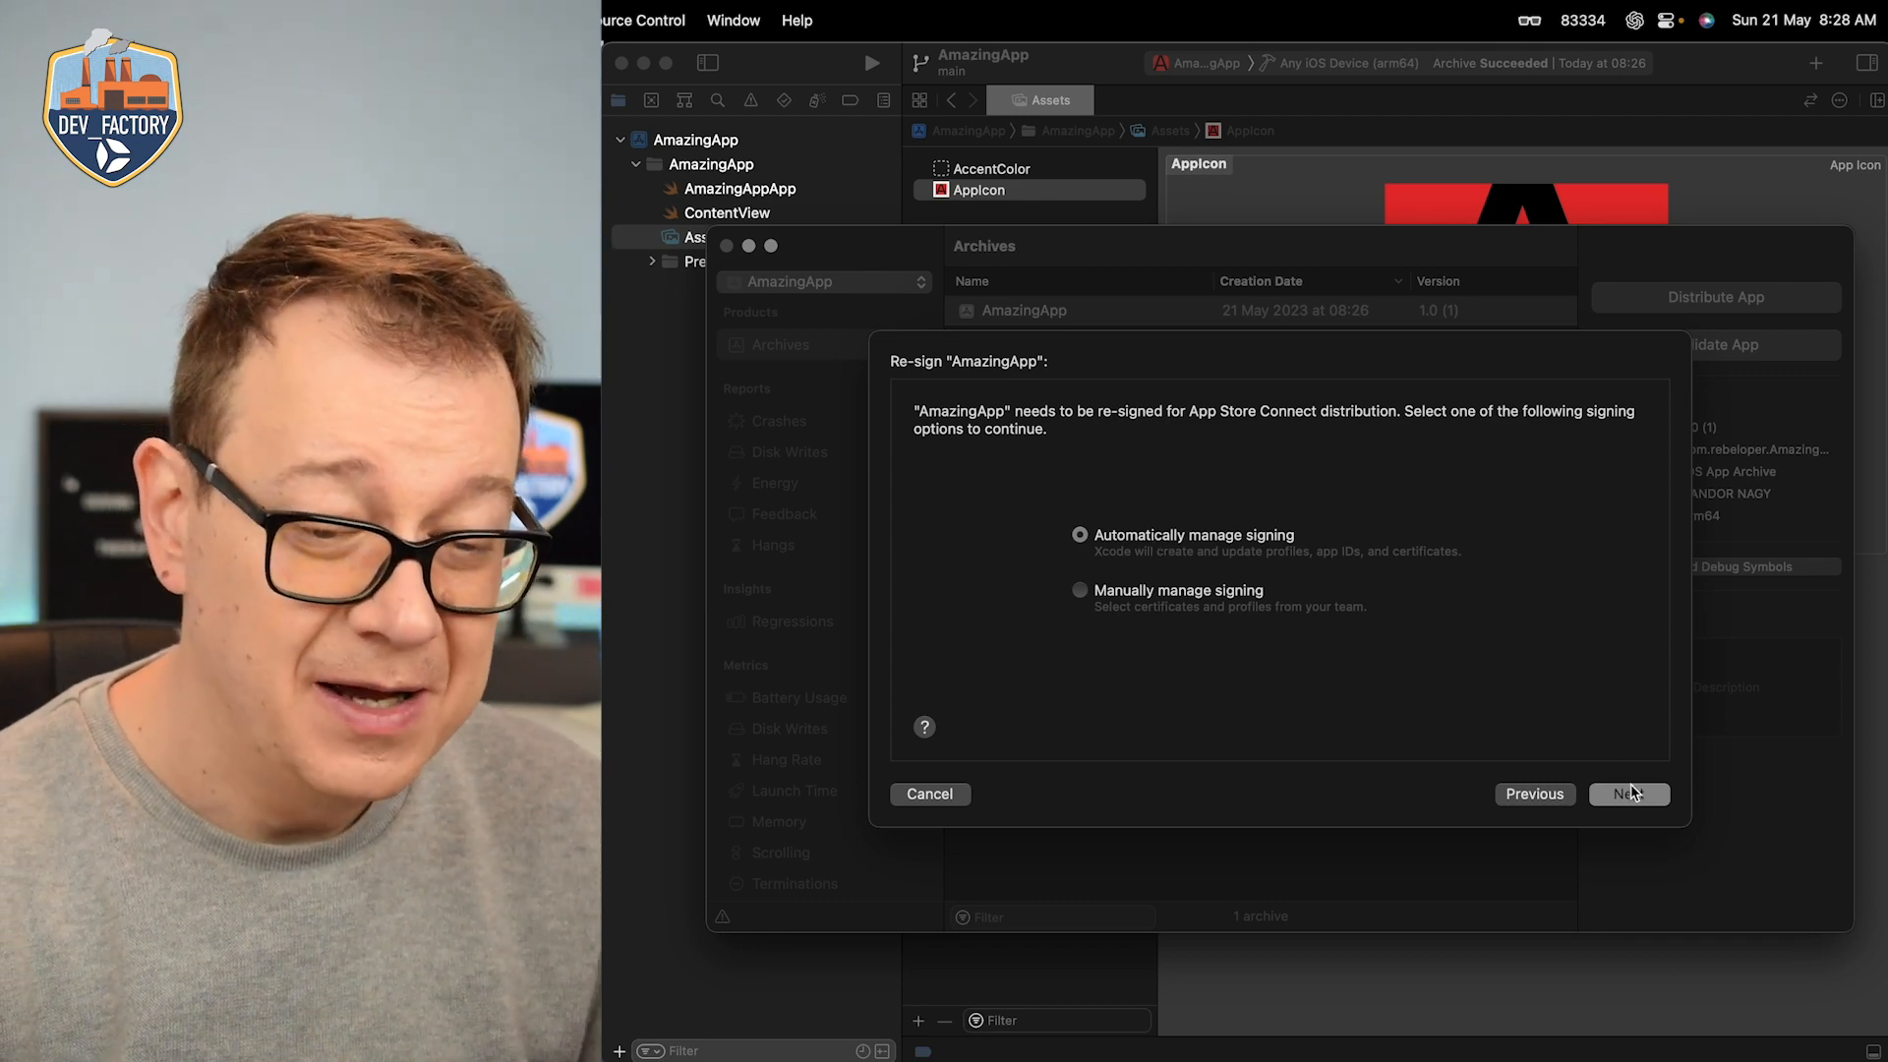
left_click(1630, 794)
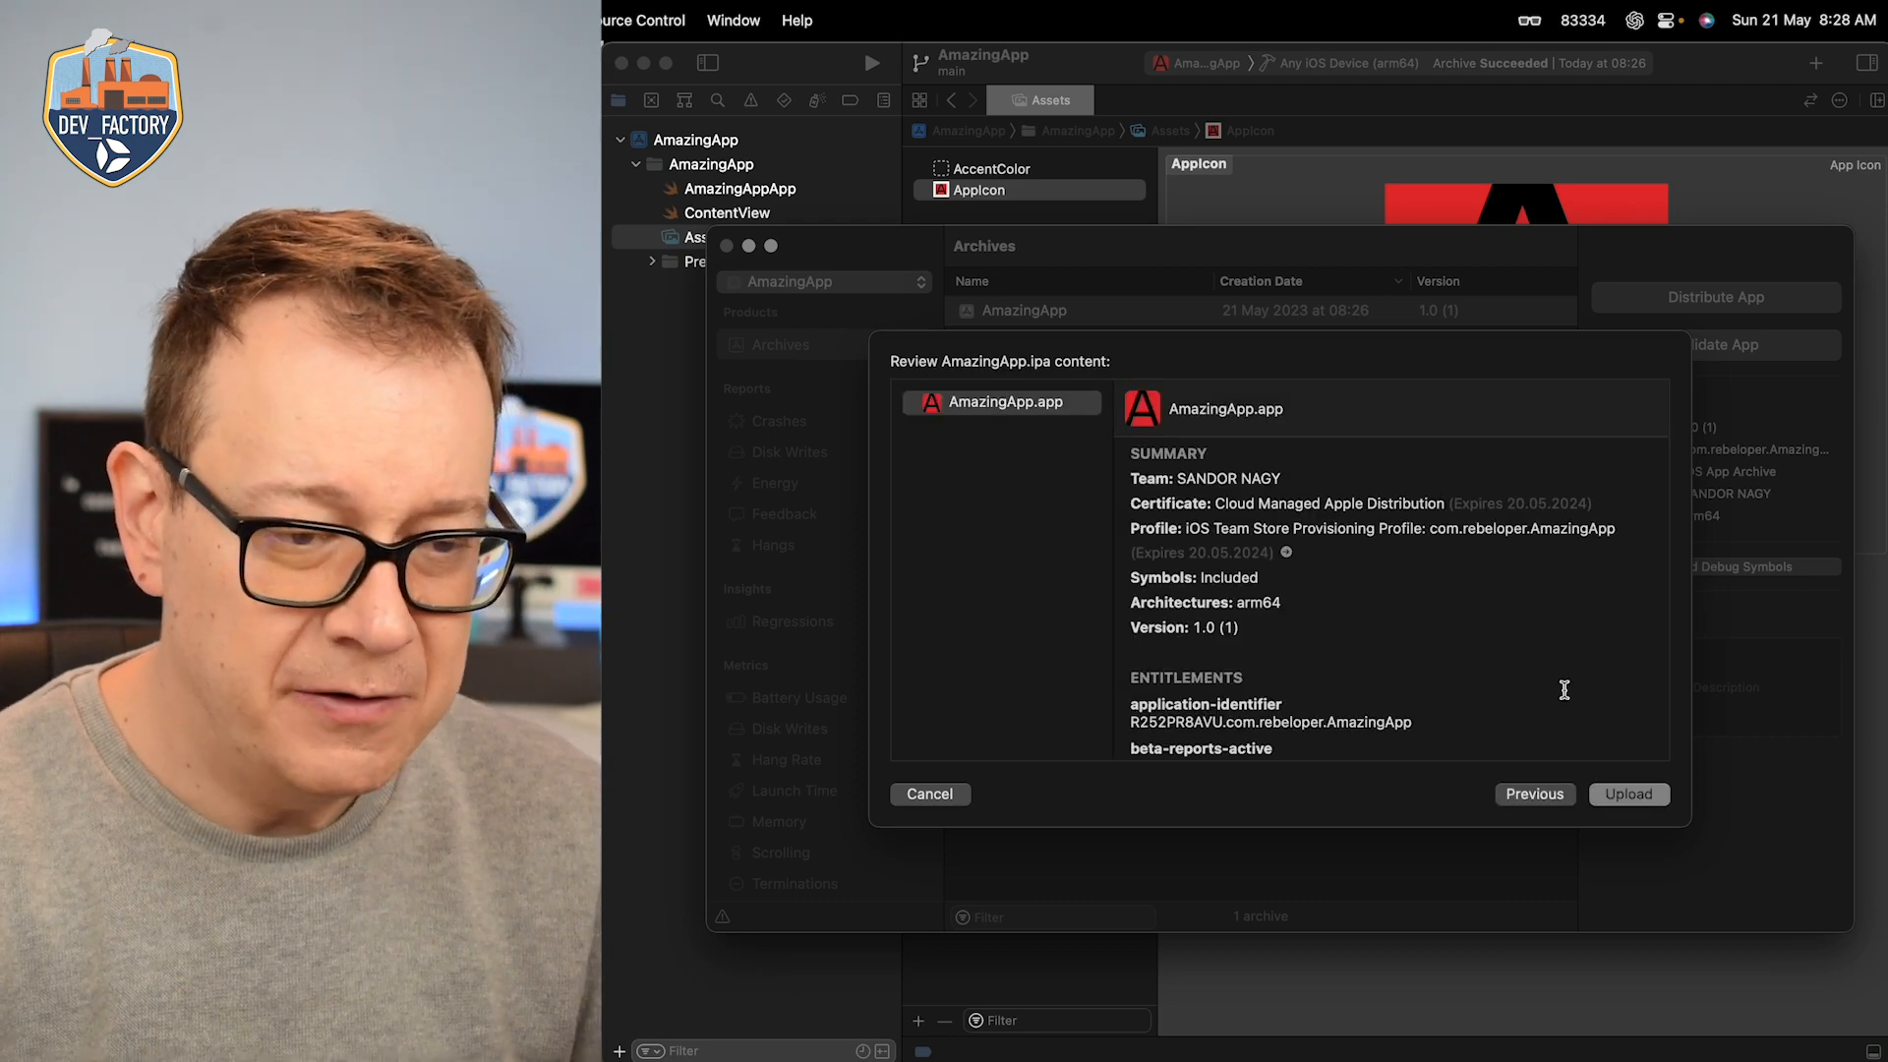
Step: Review the summary and entitlements of AmazingApp.ipa and upload it to App Store Connect
scroll(1401, 635, "down", 3)
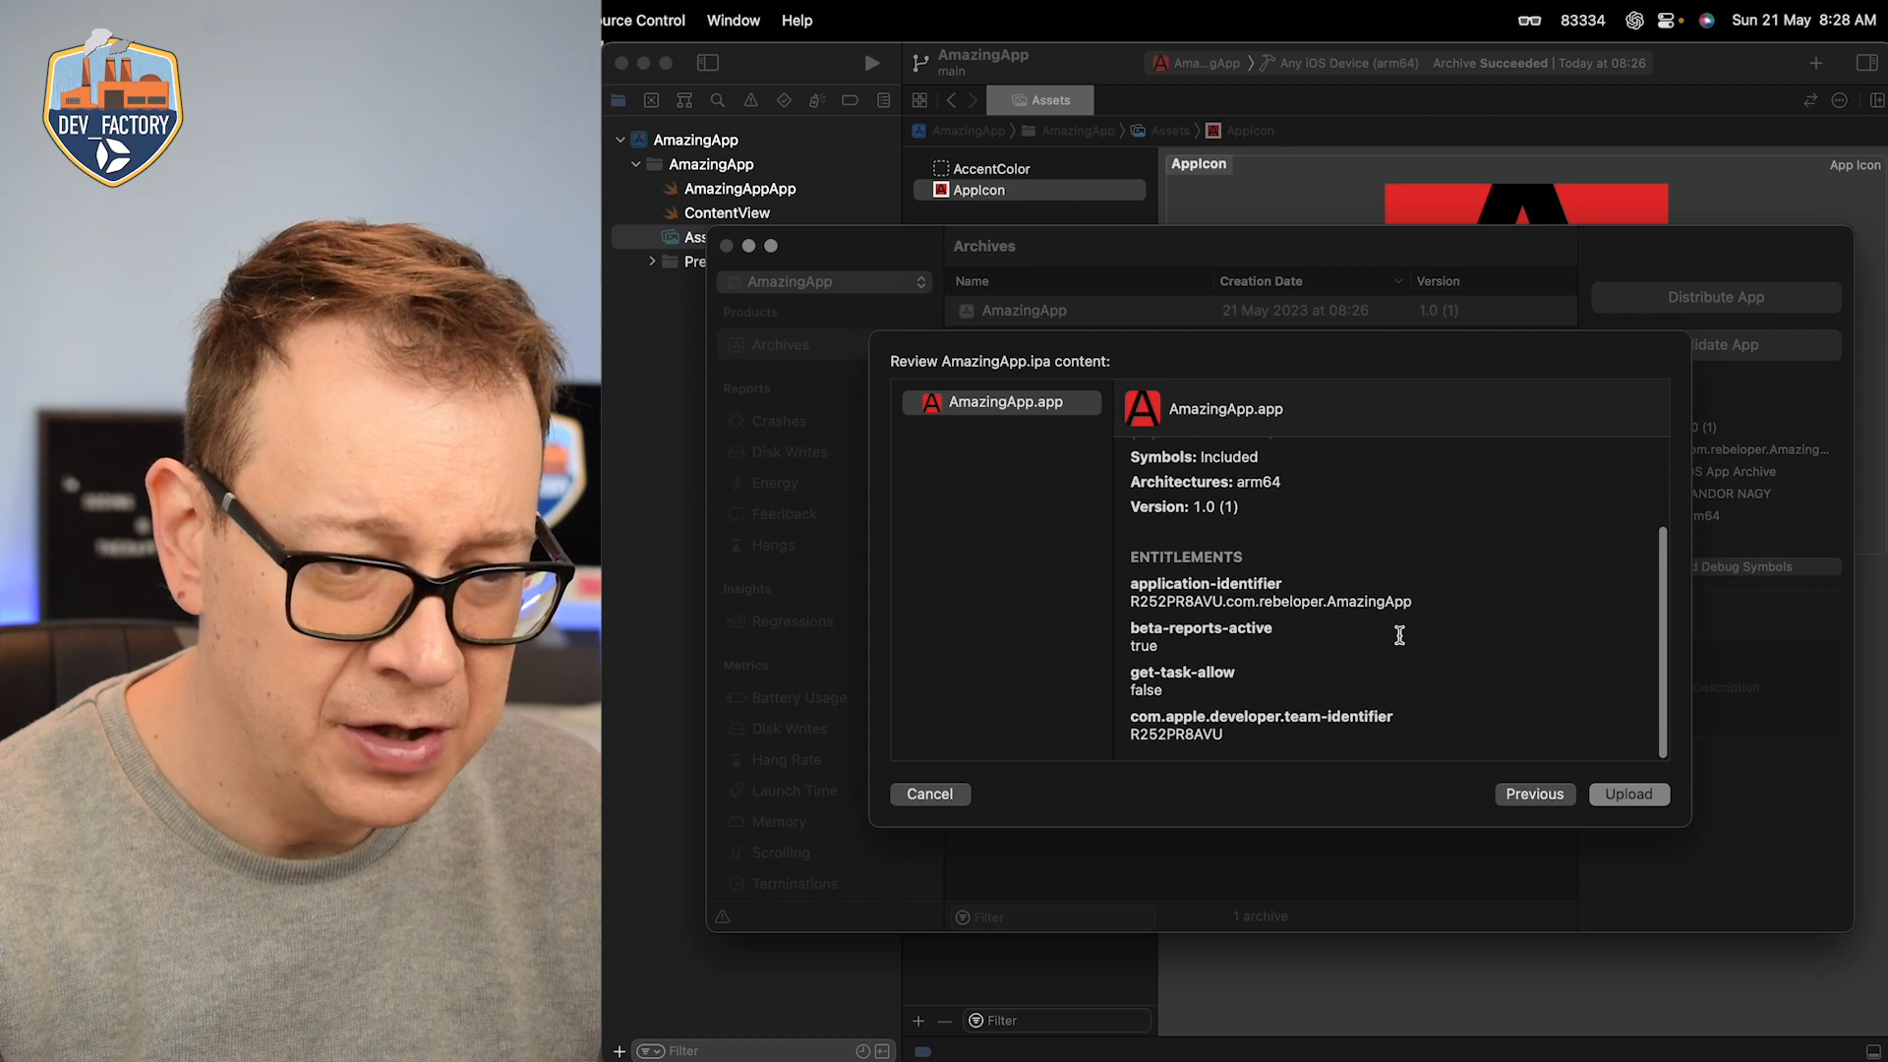
scroll(1400, 634, "up", 3)
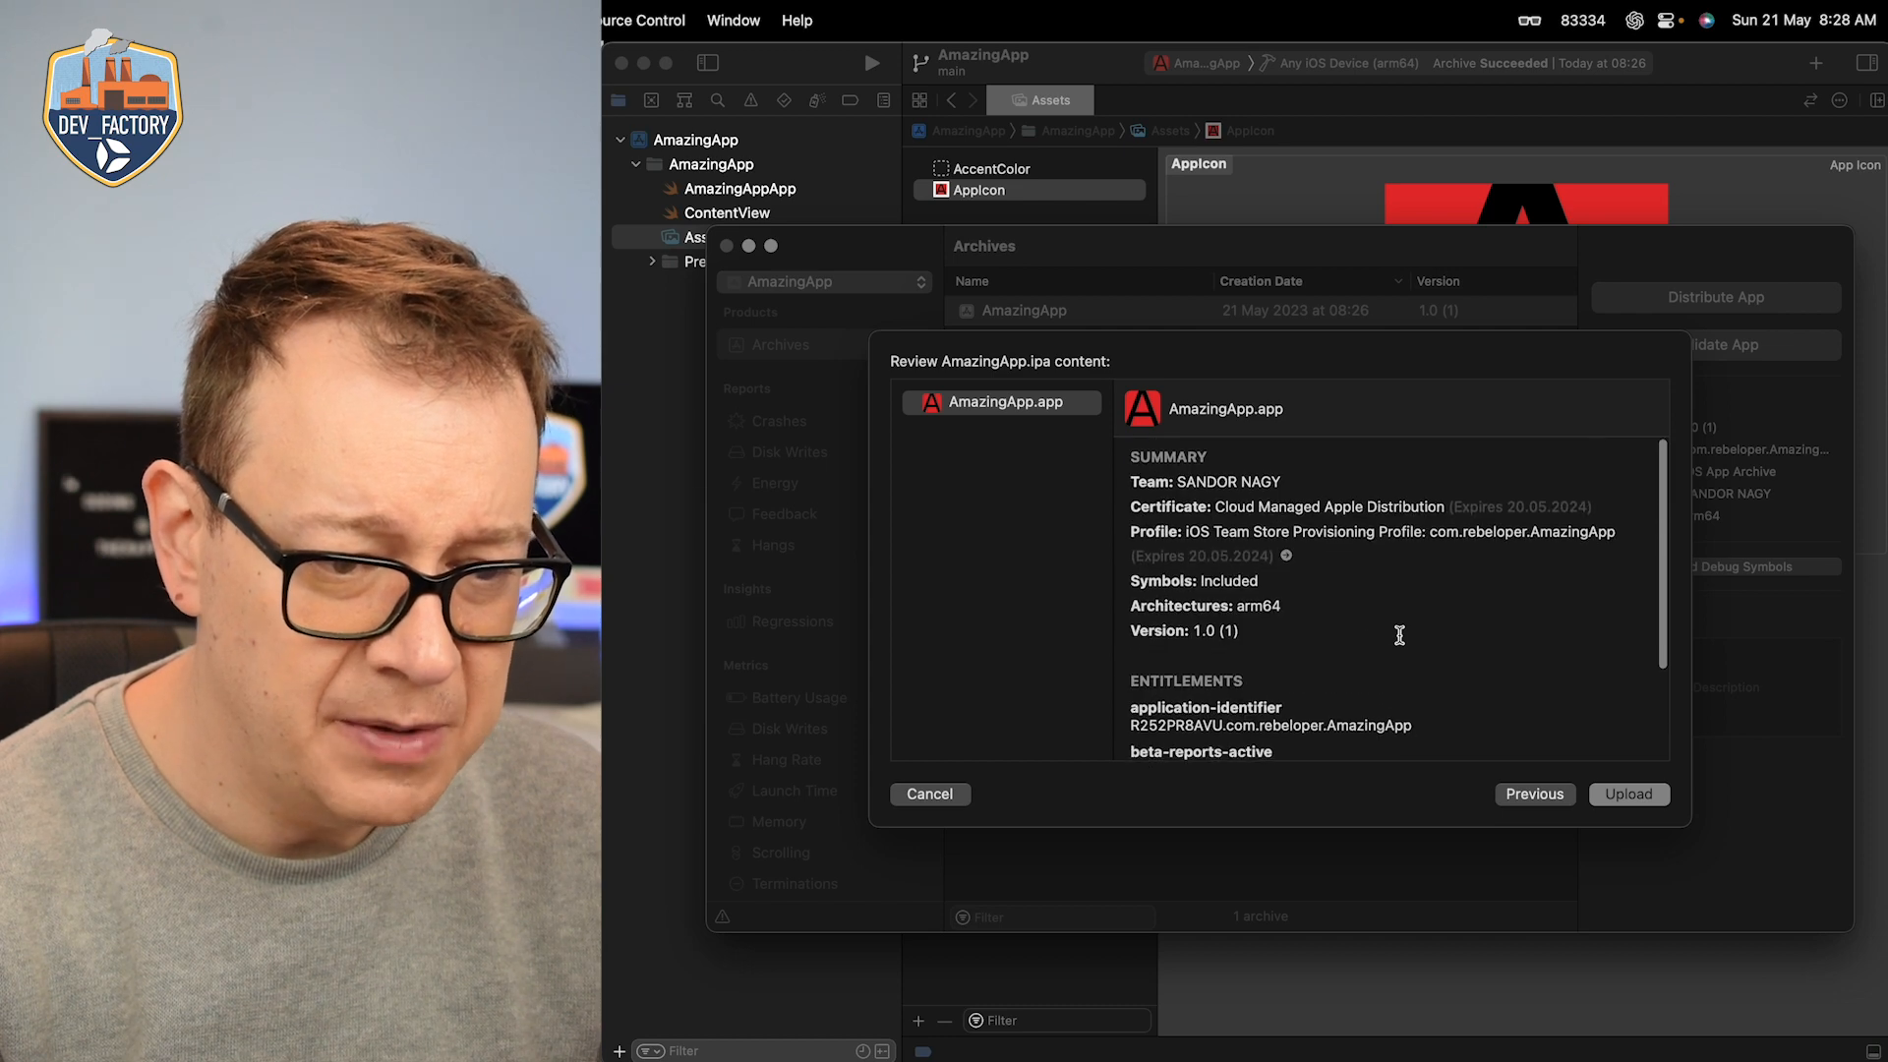
left_click(1636, 798)
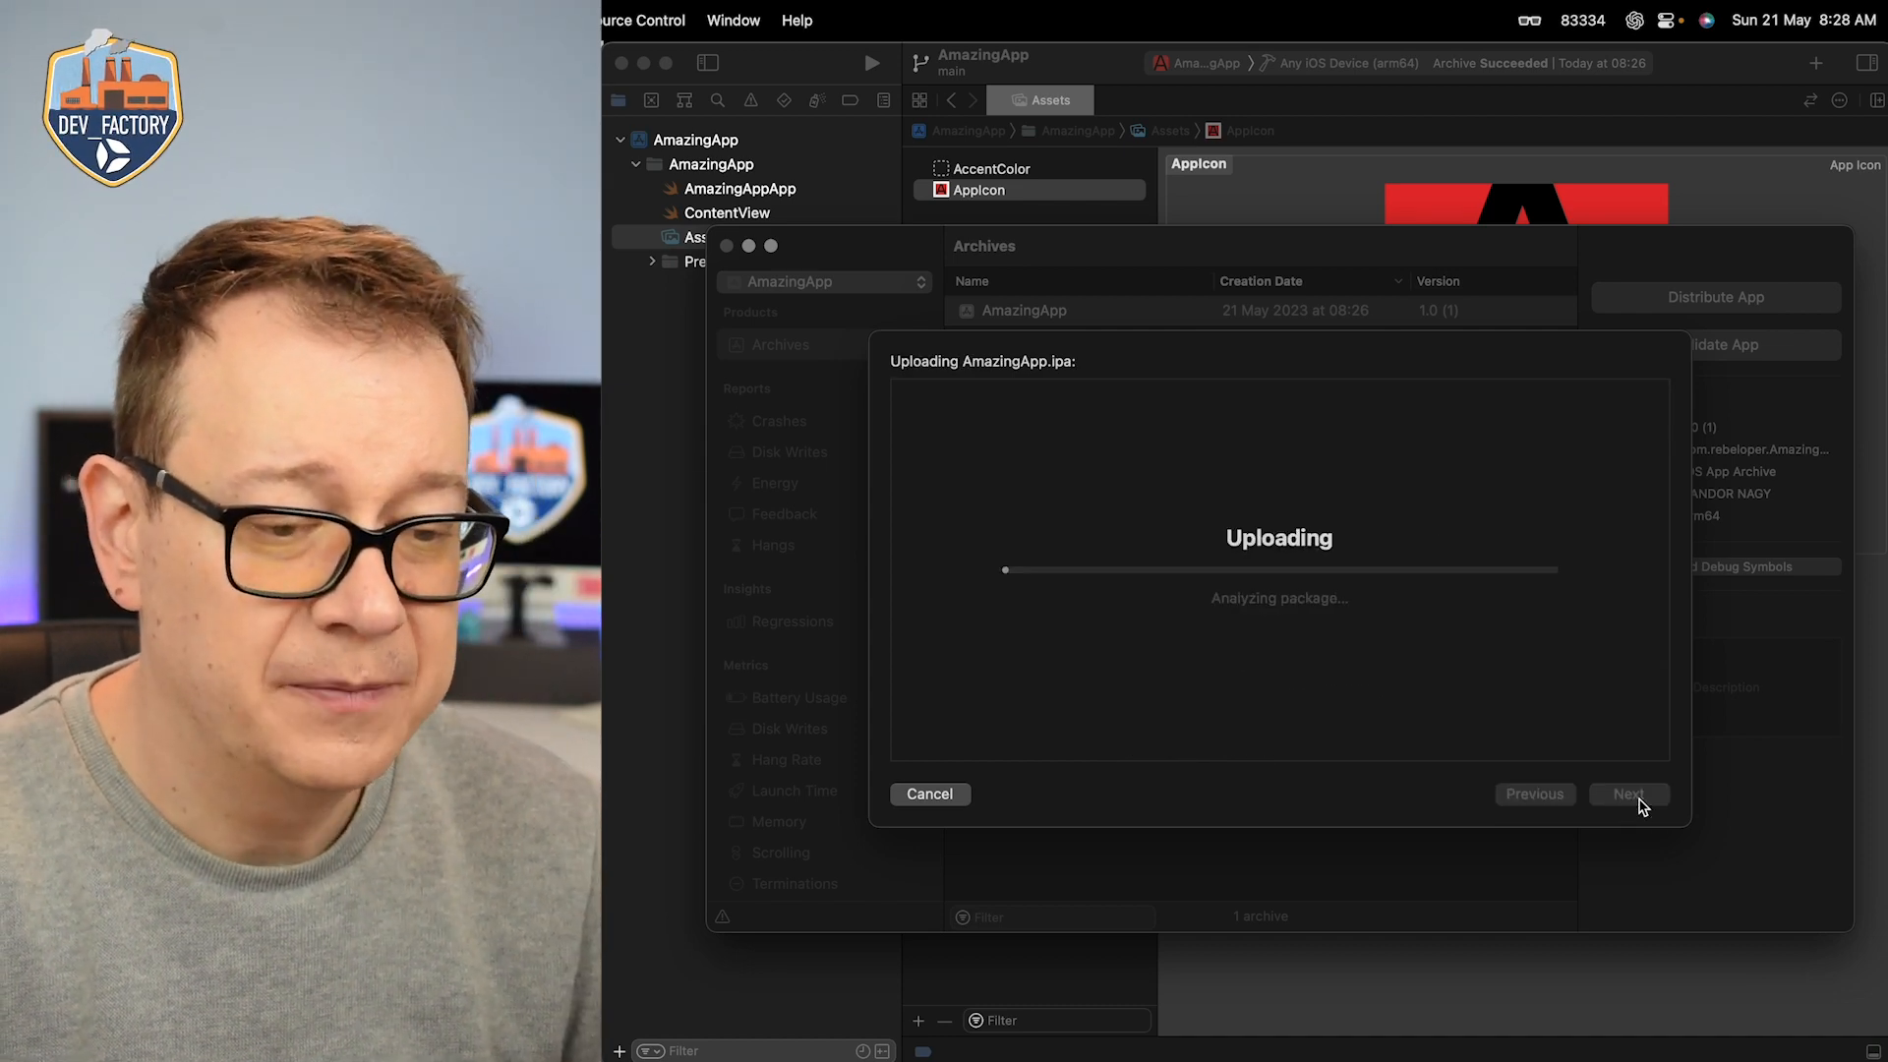
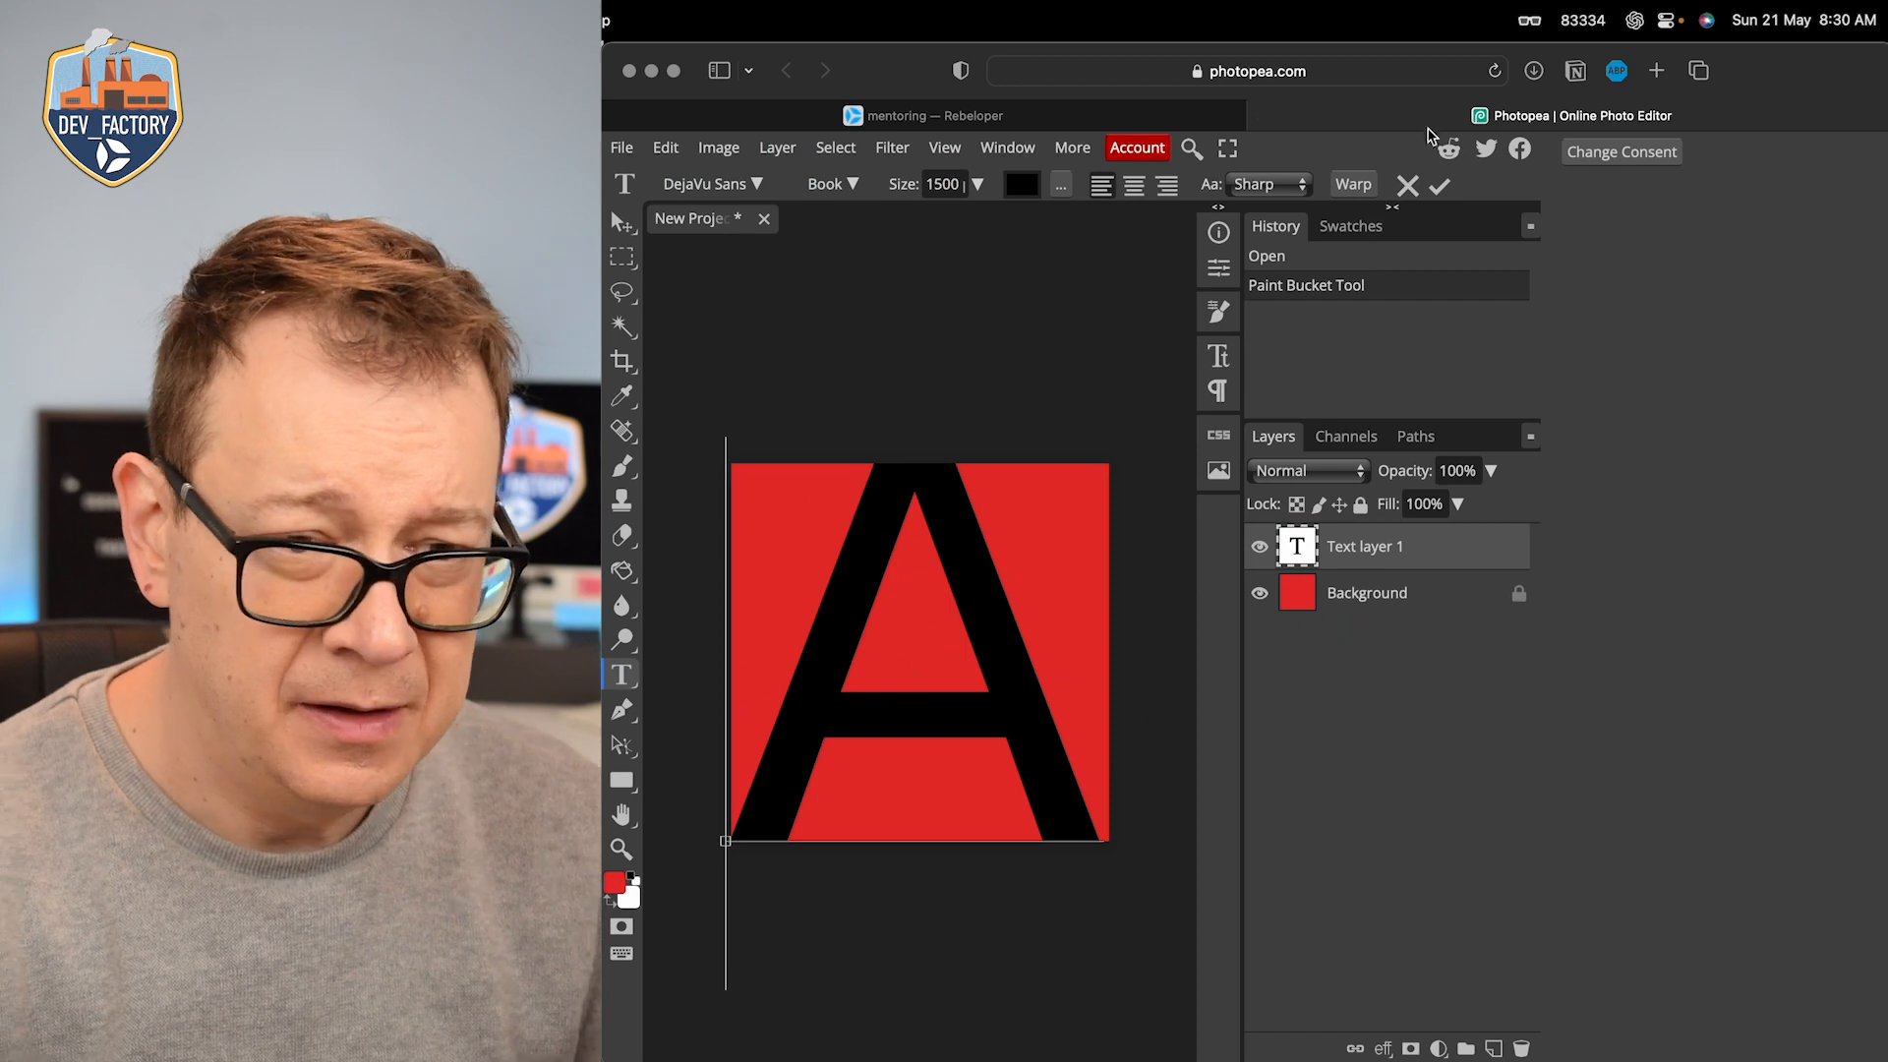
Step: Open the Account area of developer.apple.com in a new Safari tab and sign in with the saved Apple ID and password
left_click(1656, 71)
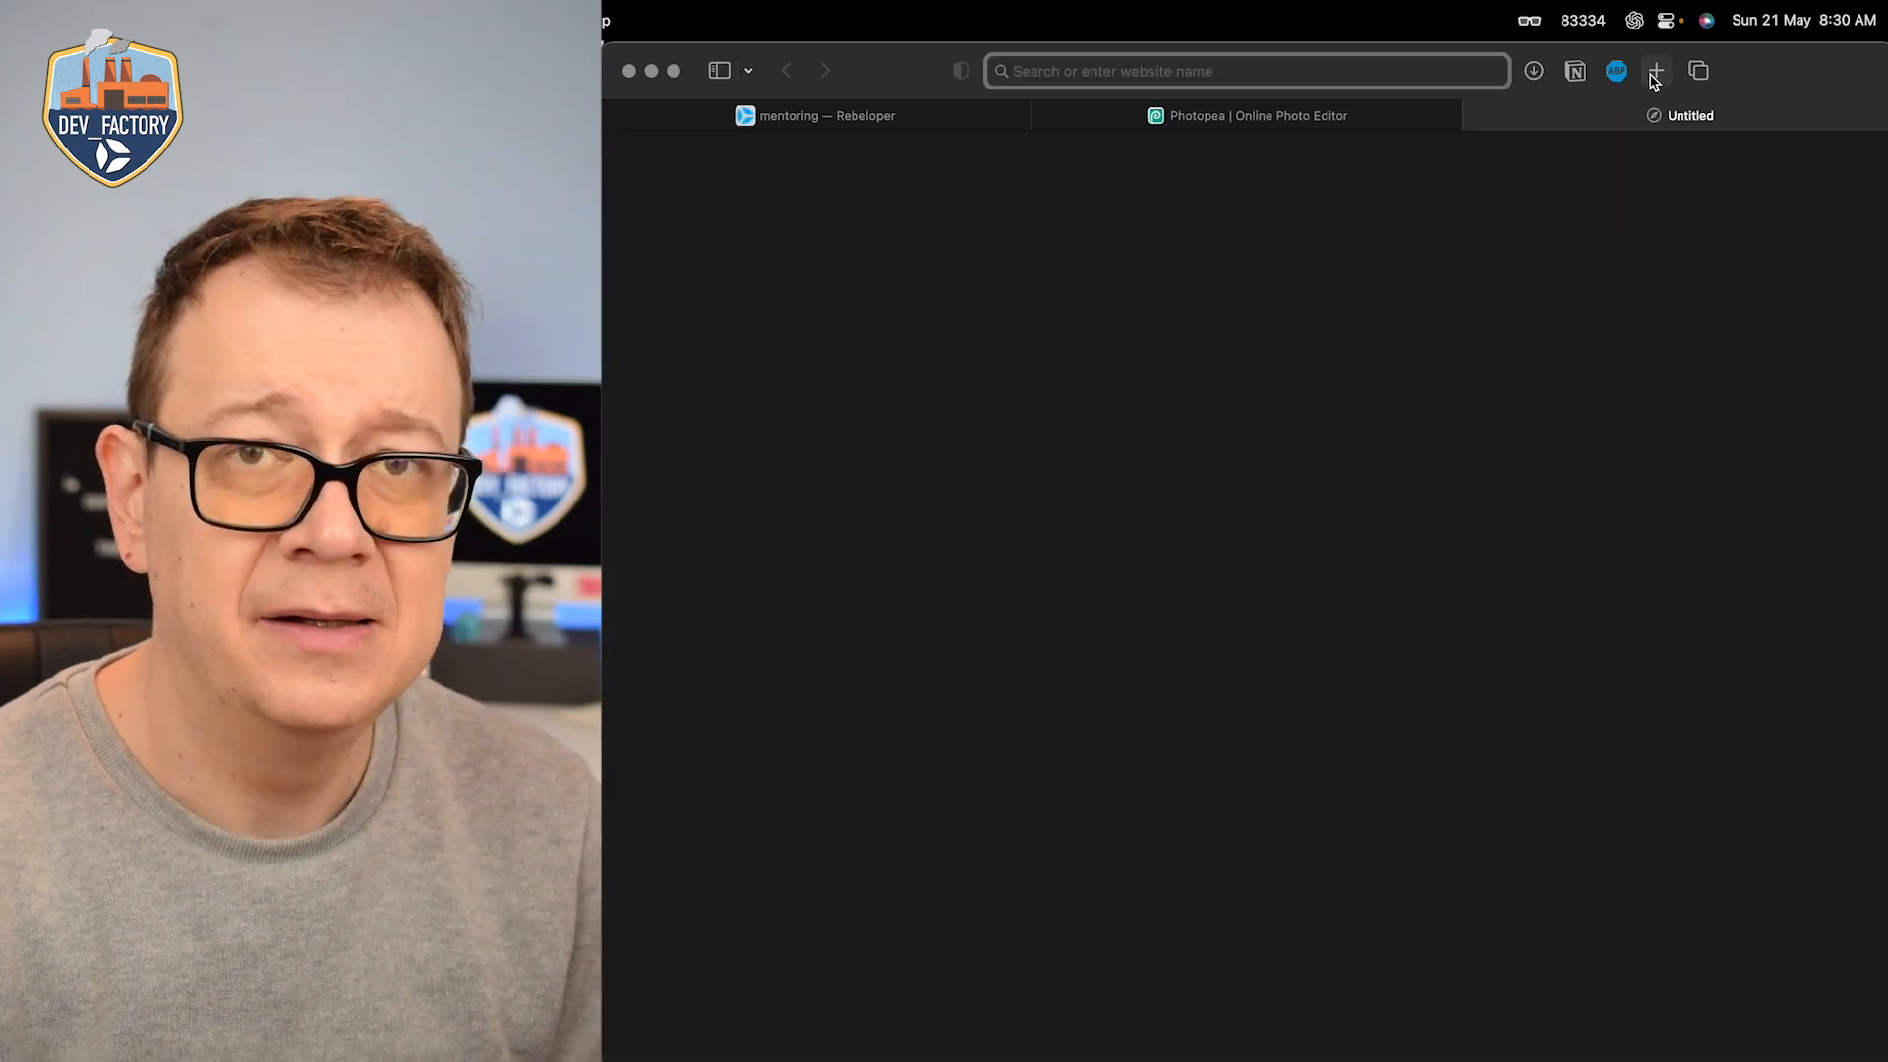
type("developer.apple.com")
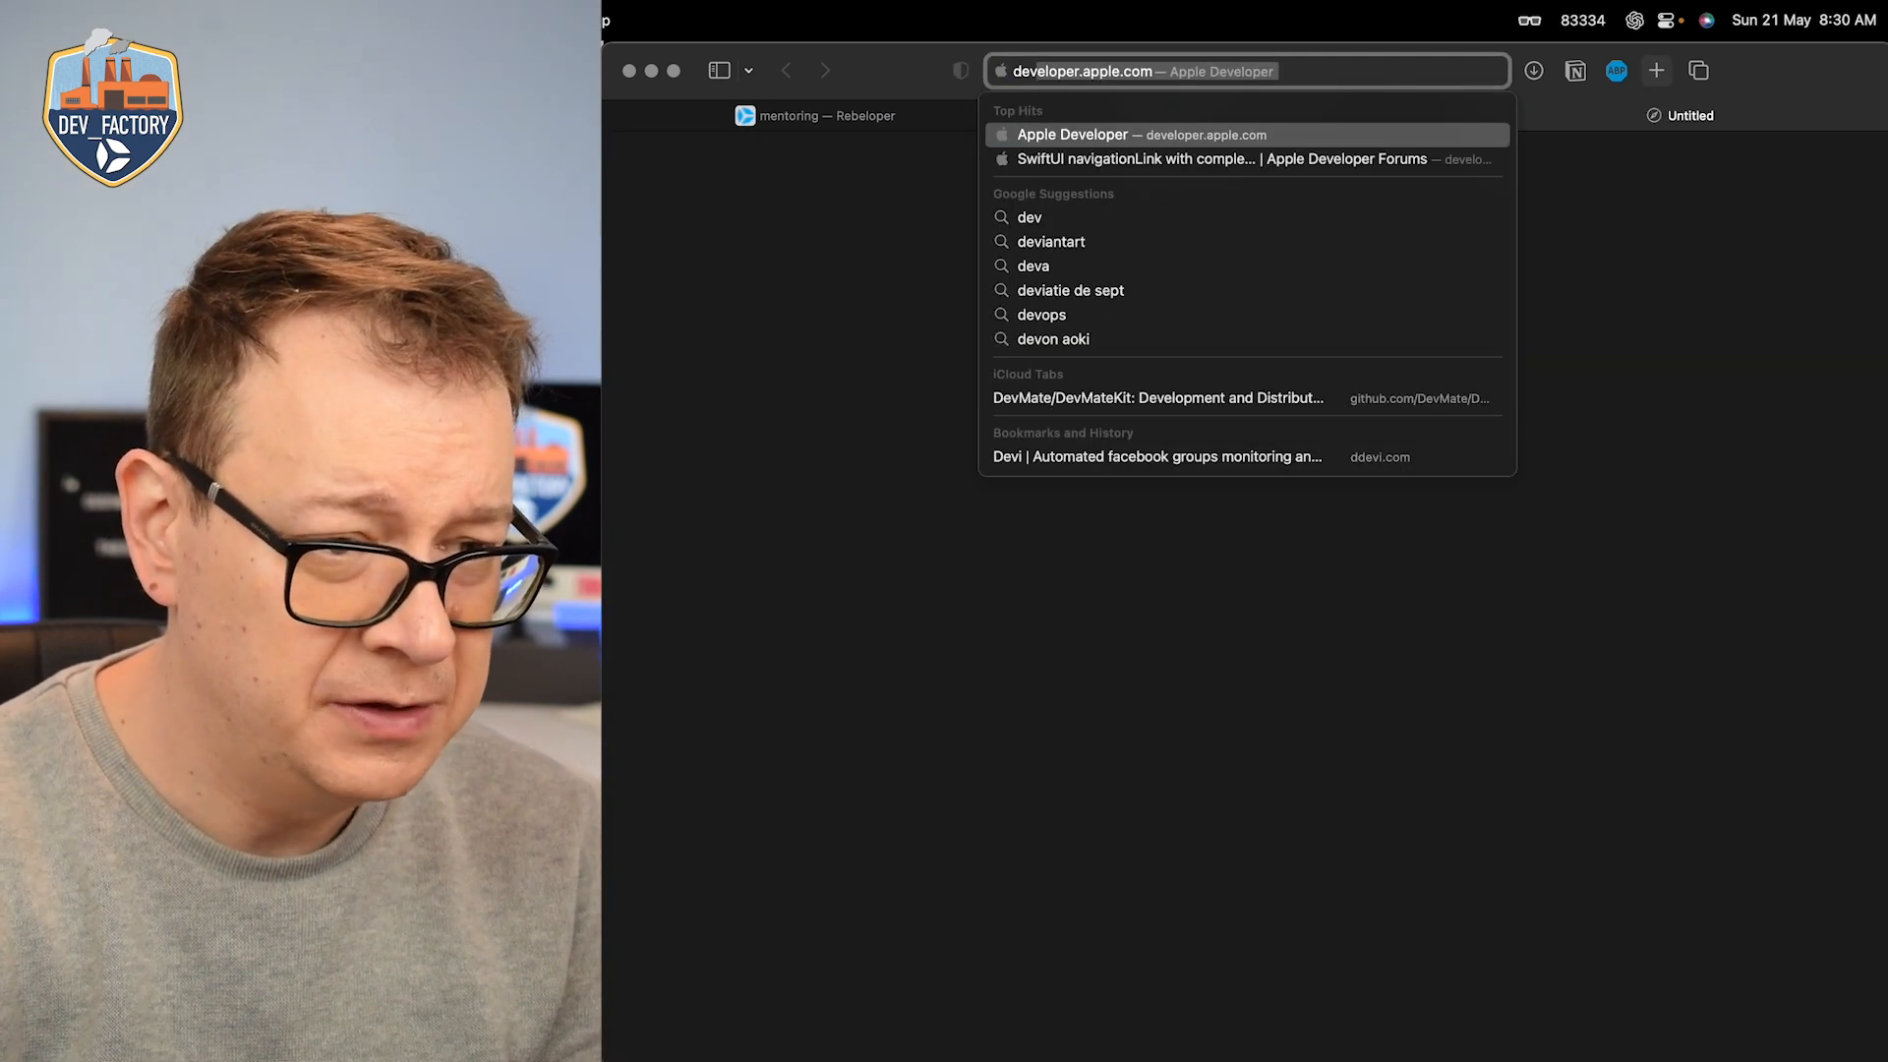
key("Return")
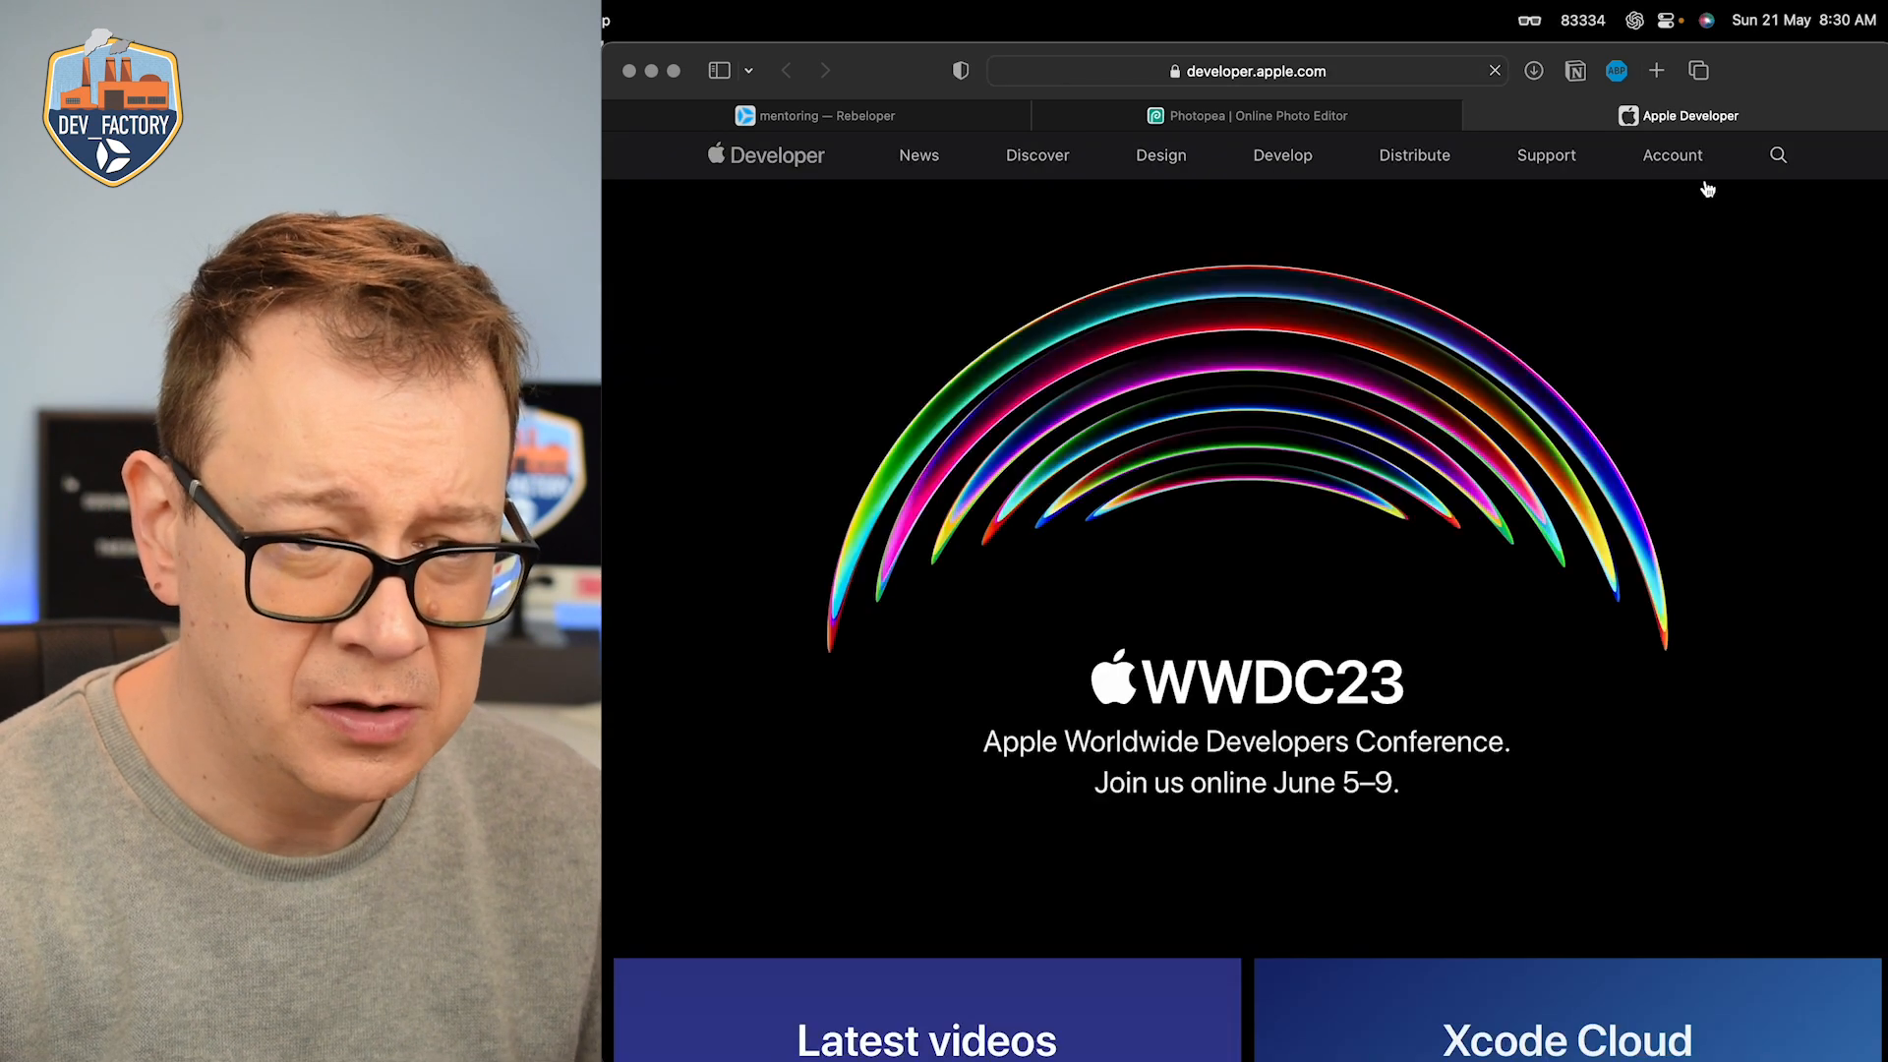
left_click(1675, 159)
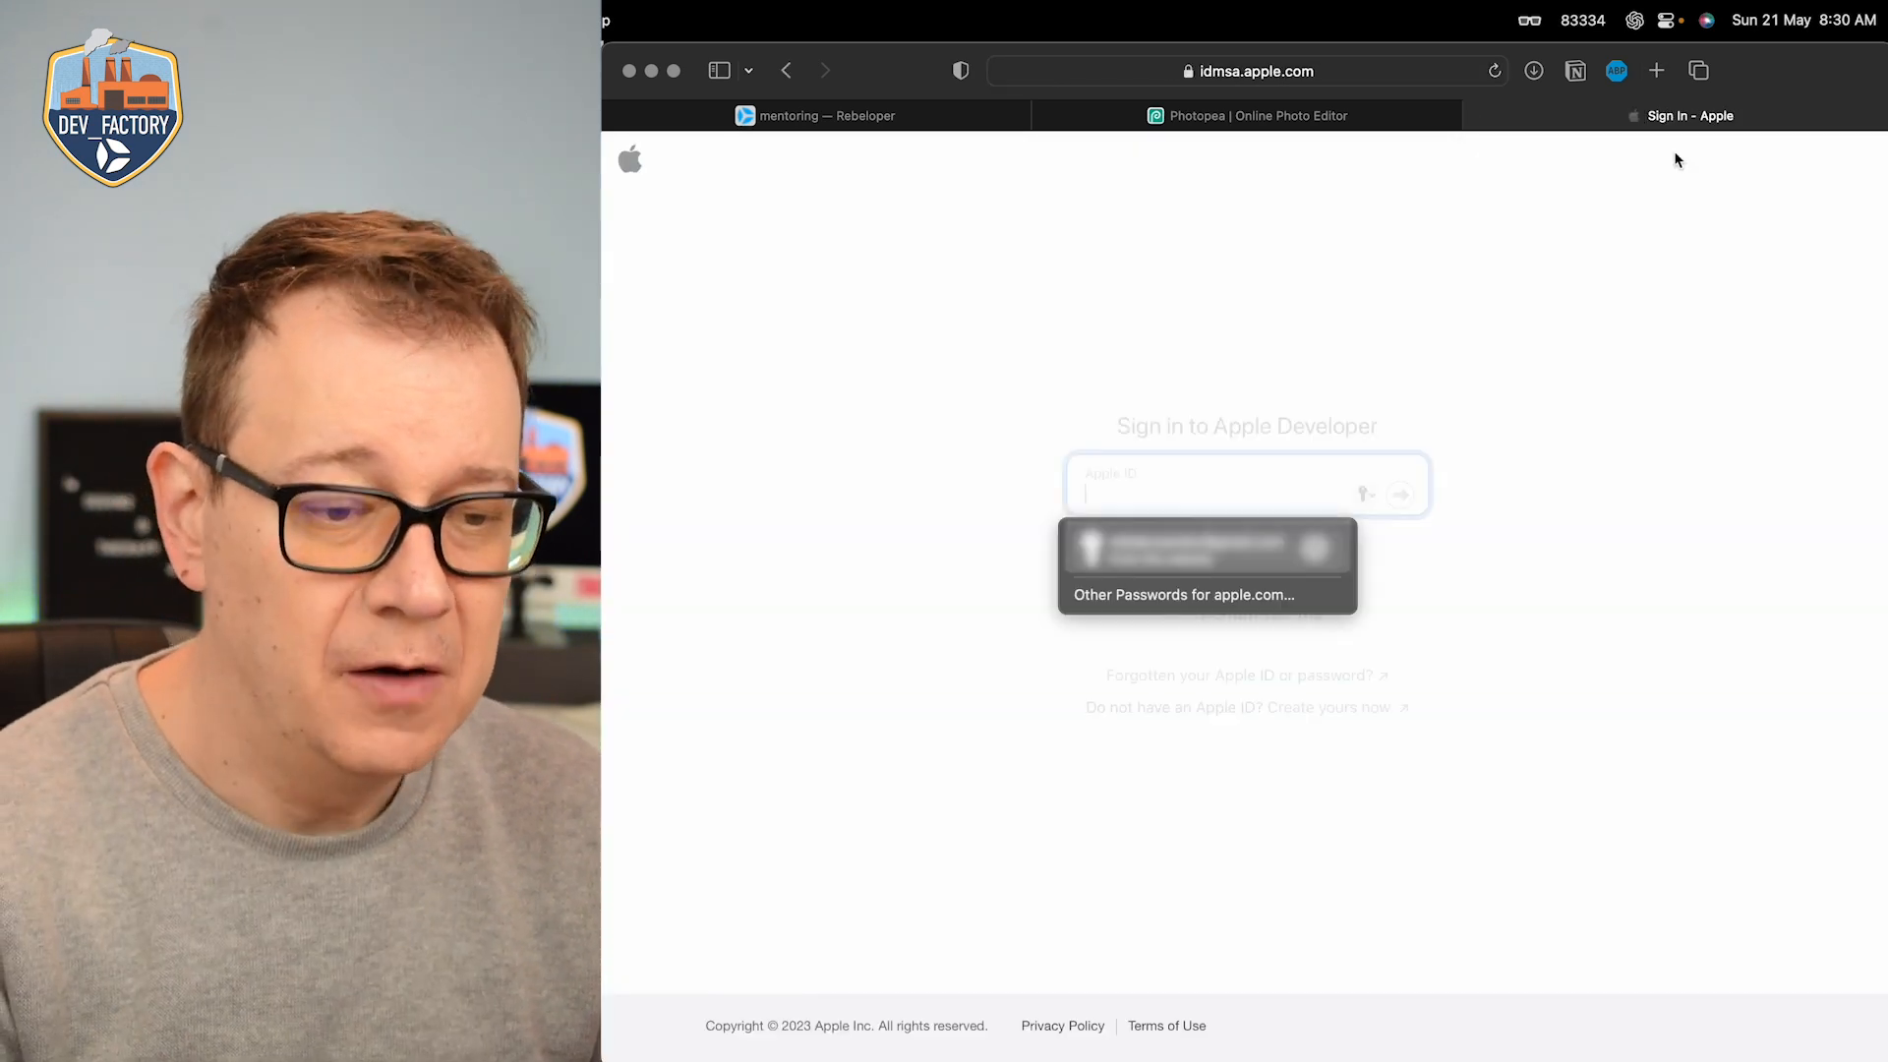
key("Return")
key("Return")
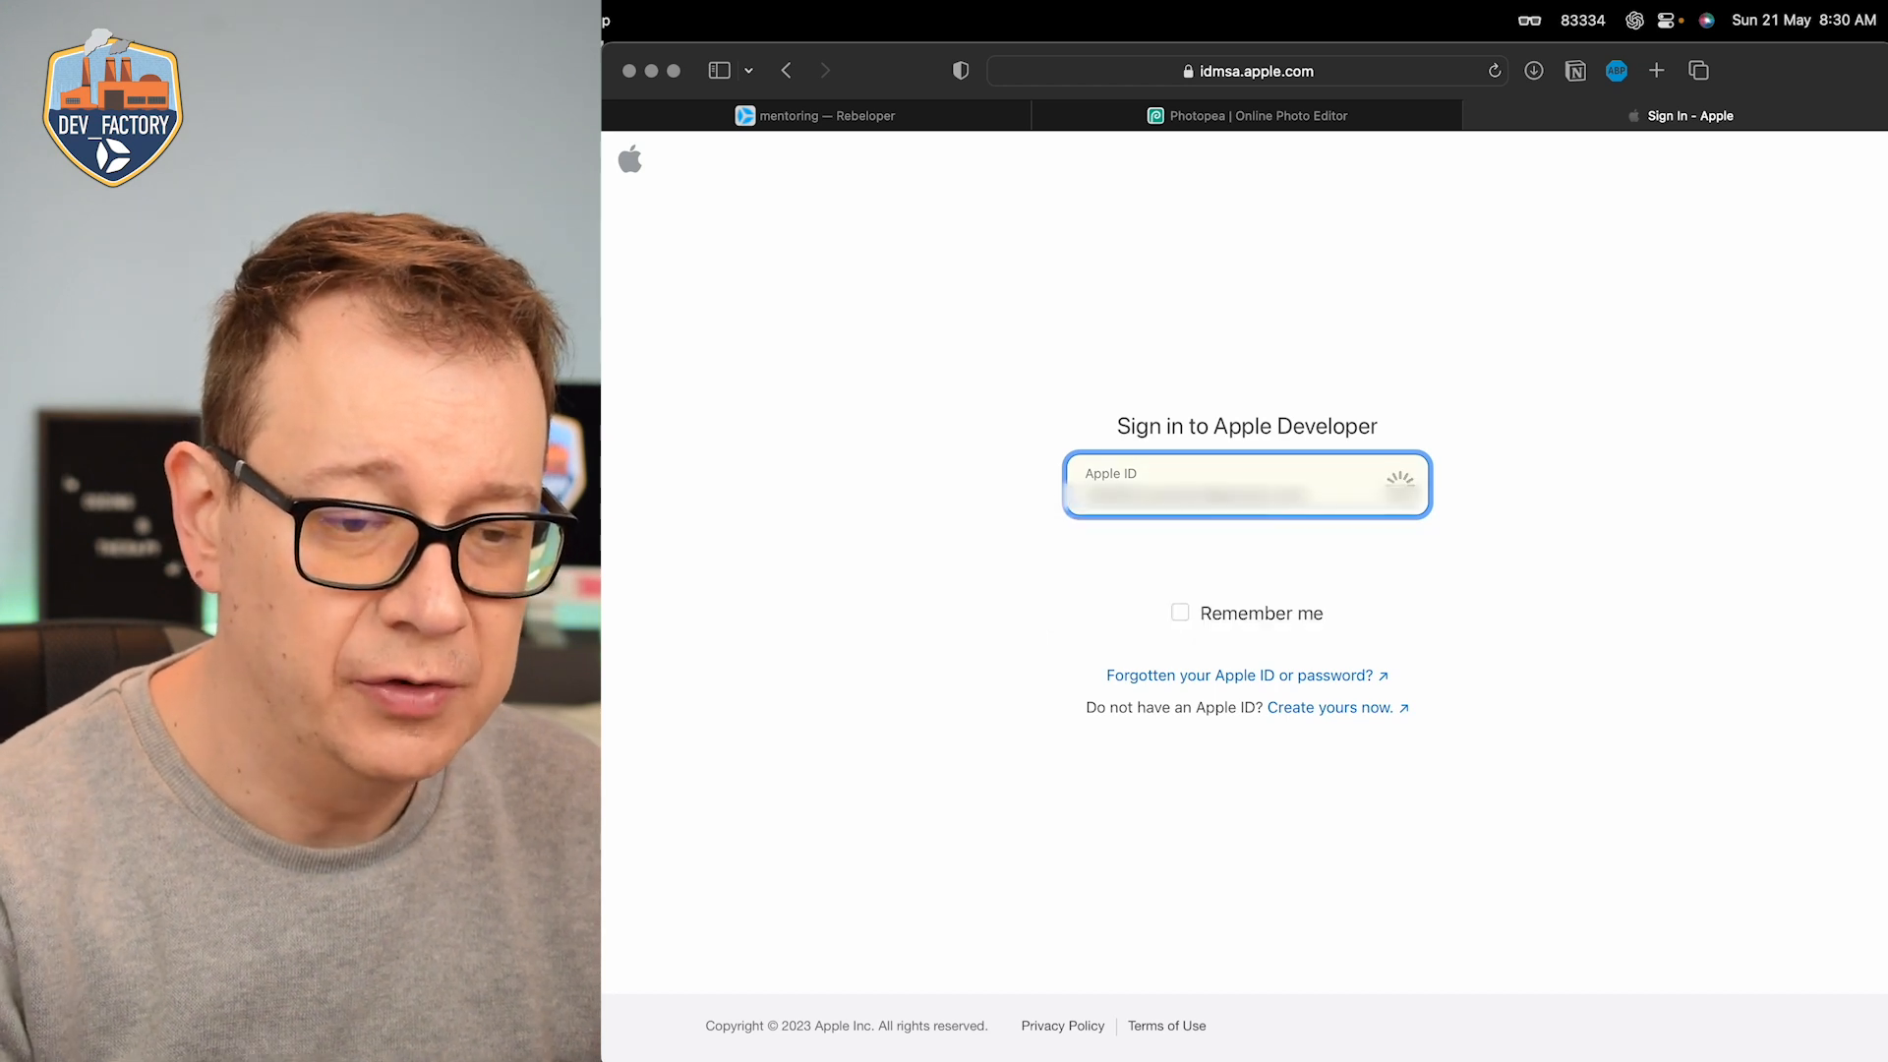
key("Return")
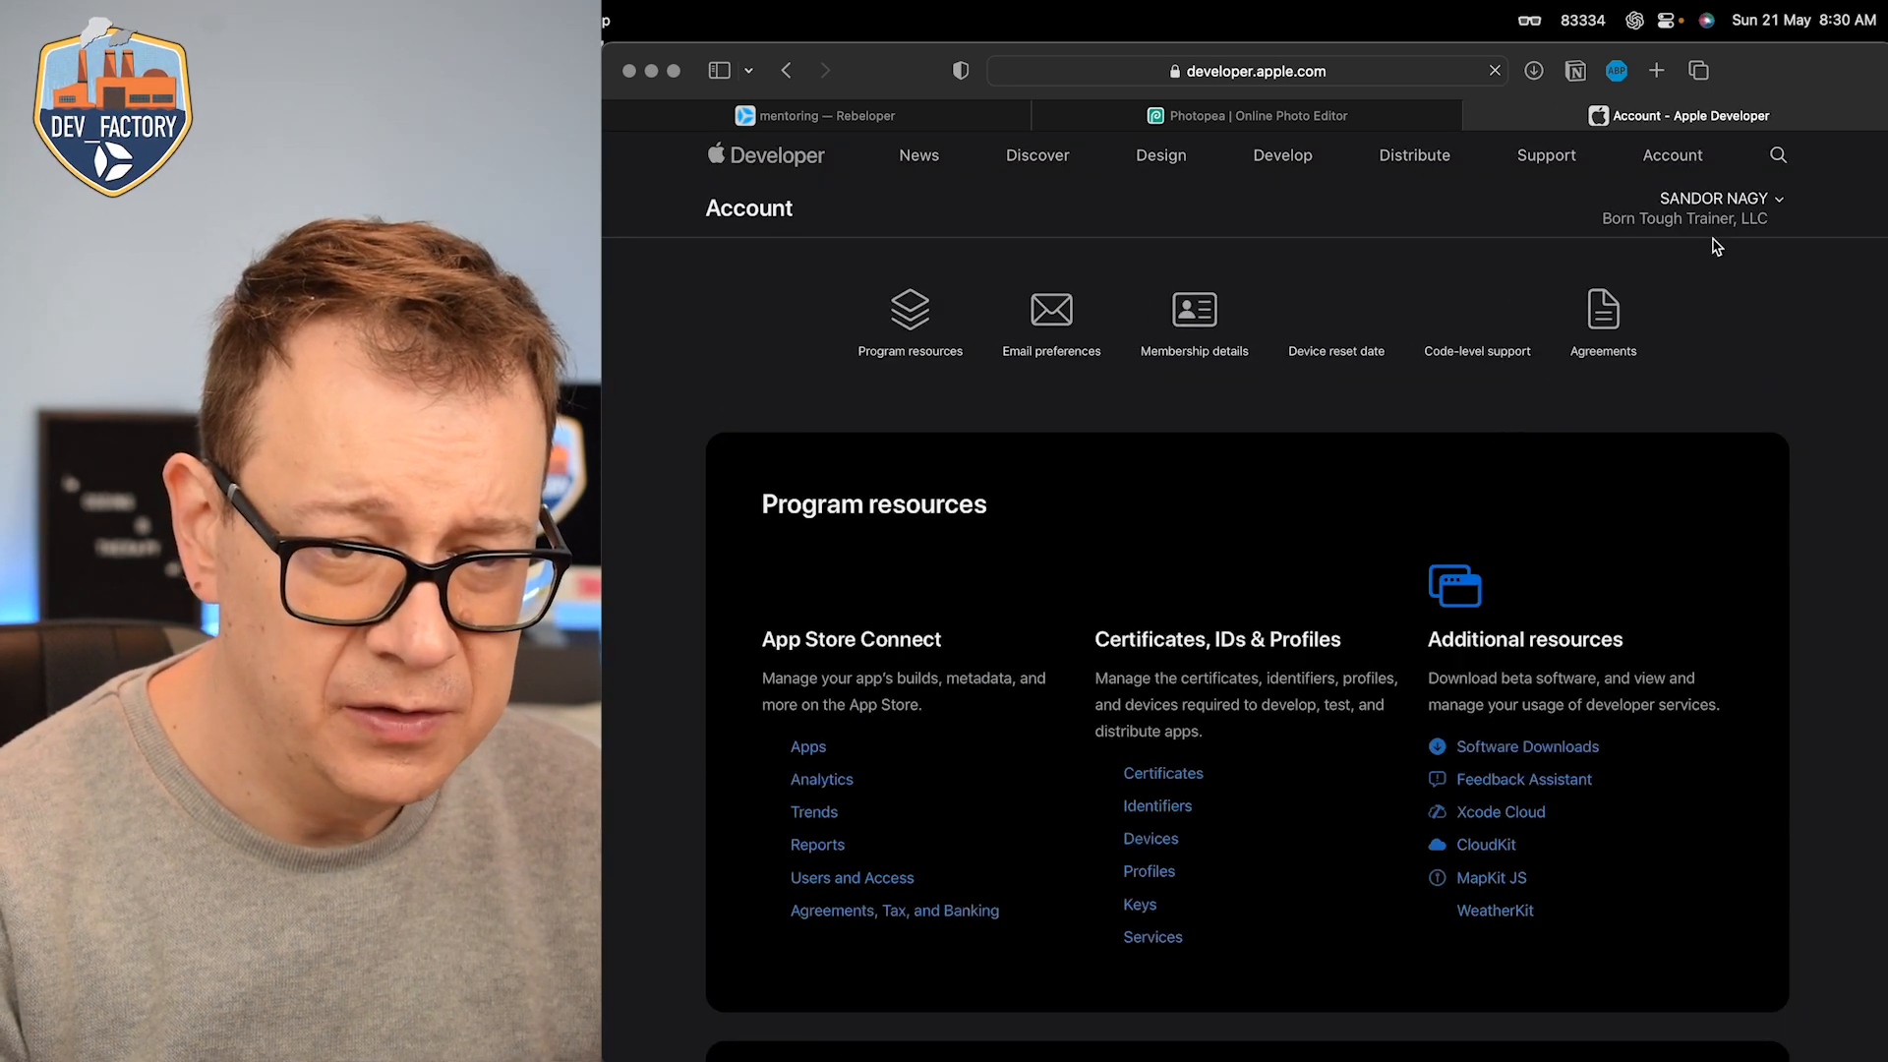
Step: Switch the developer account to the individual team and open its Apps list in App Store Connect
left_click(1672, 208)
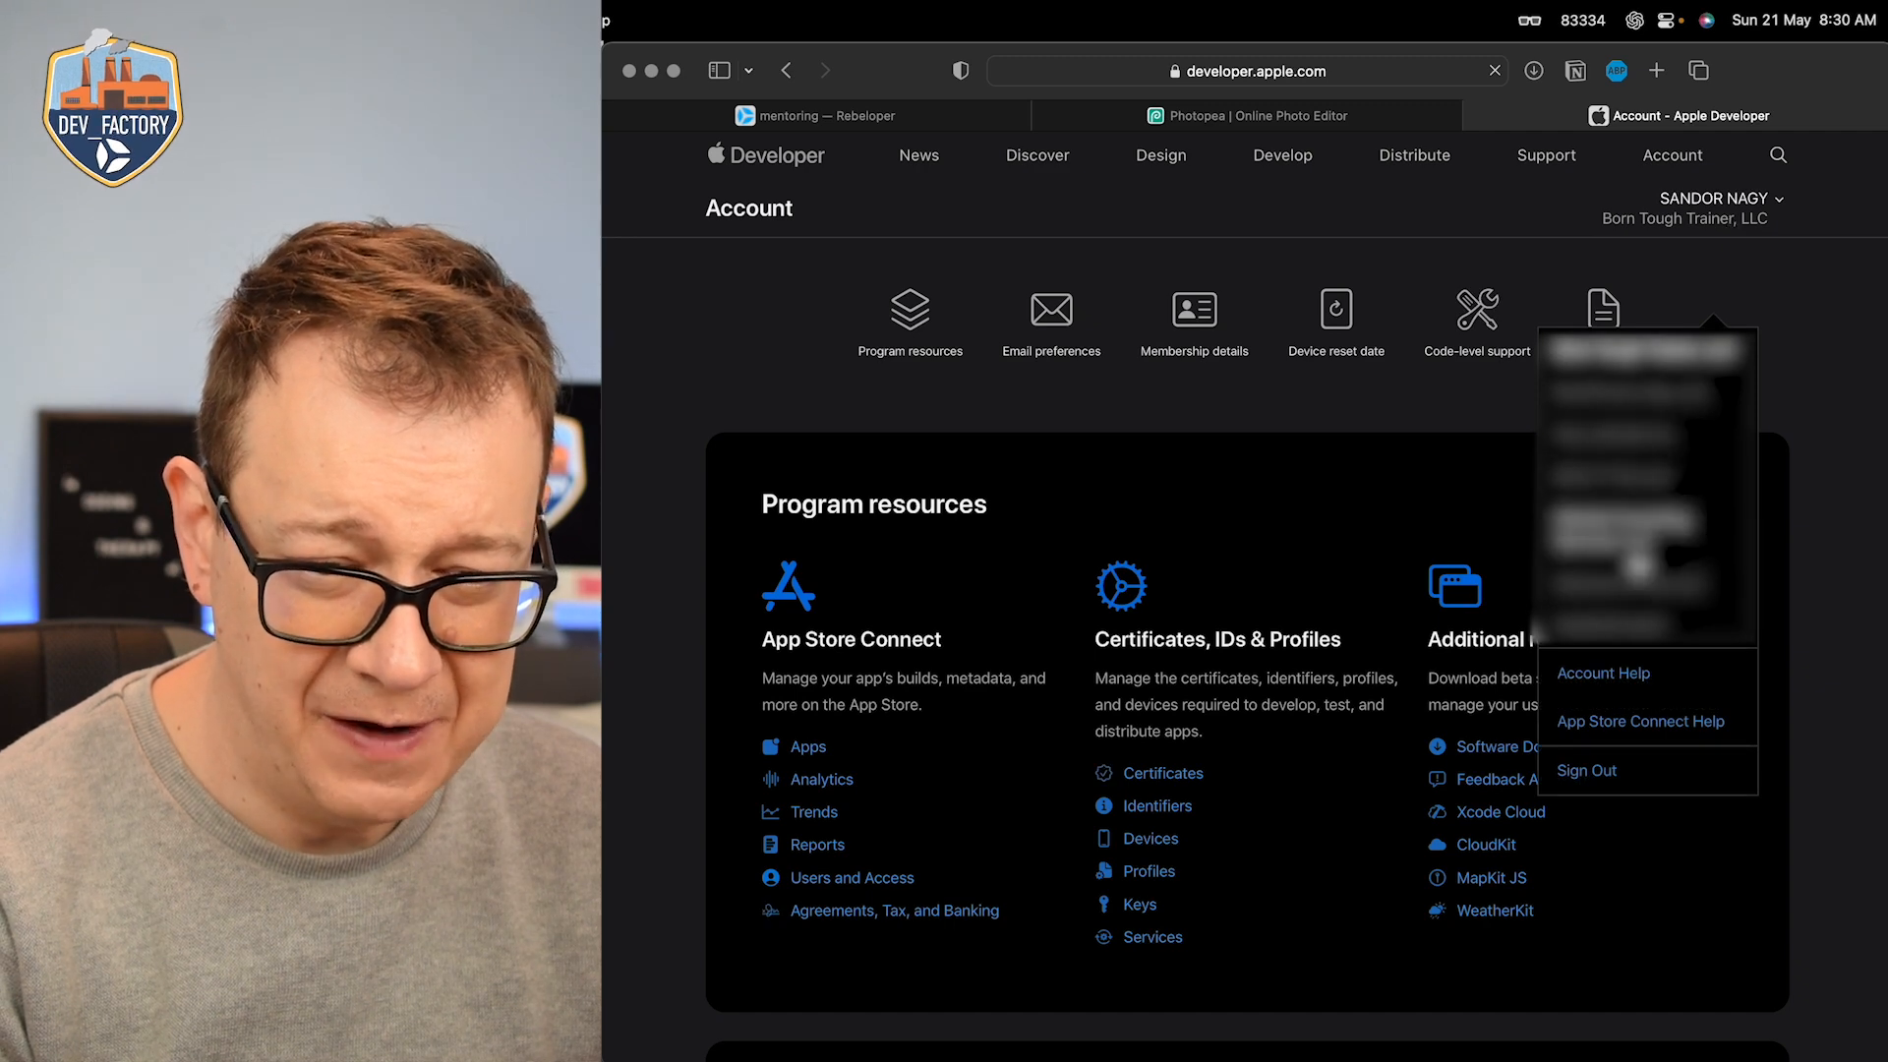
left_click(801, 384)
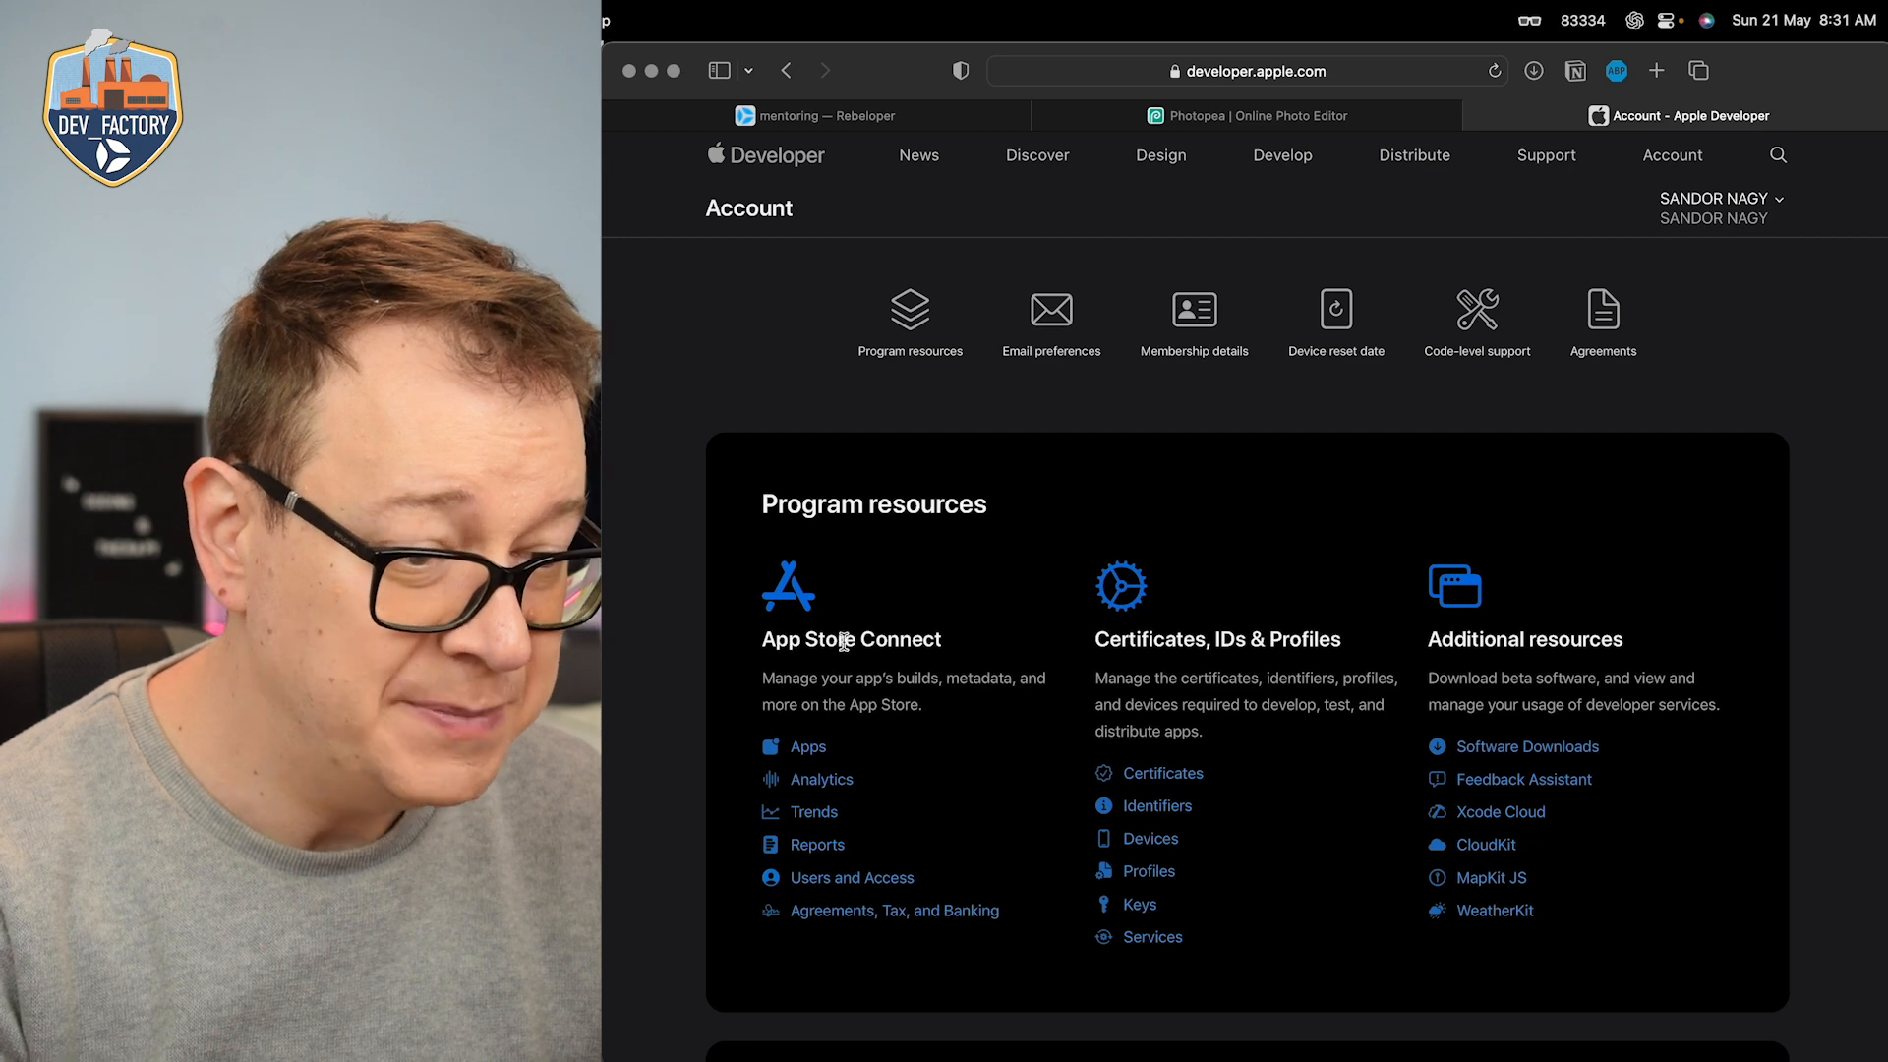
left_click(807, 751)
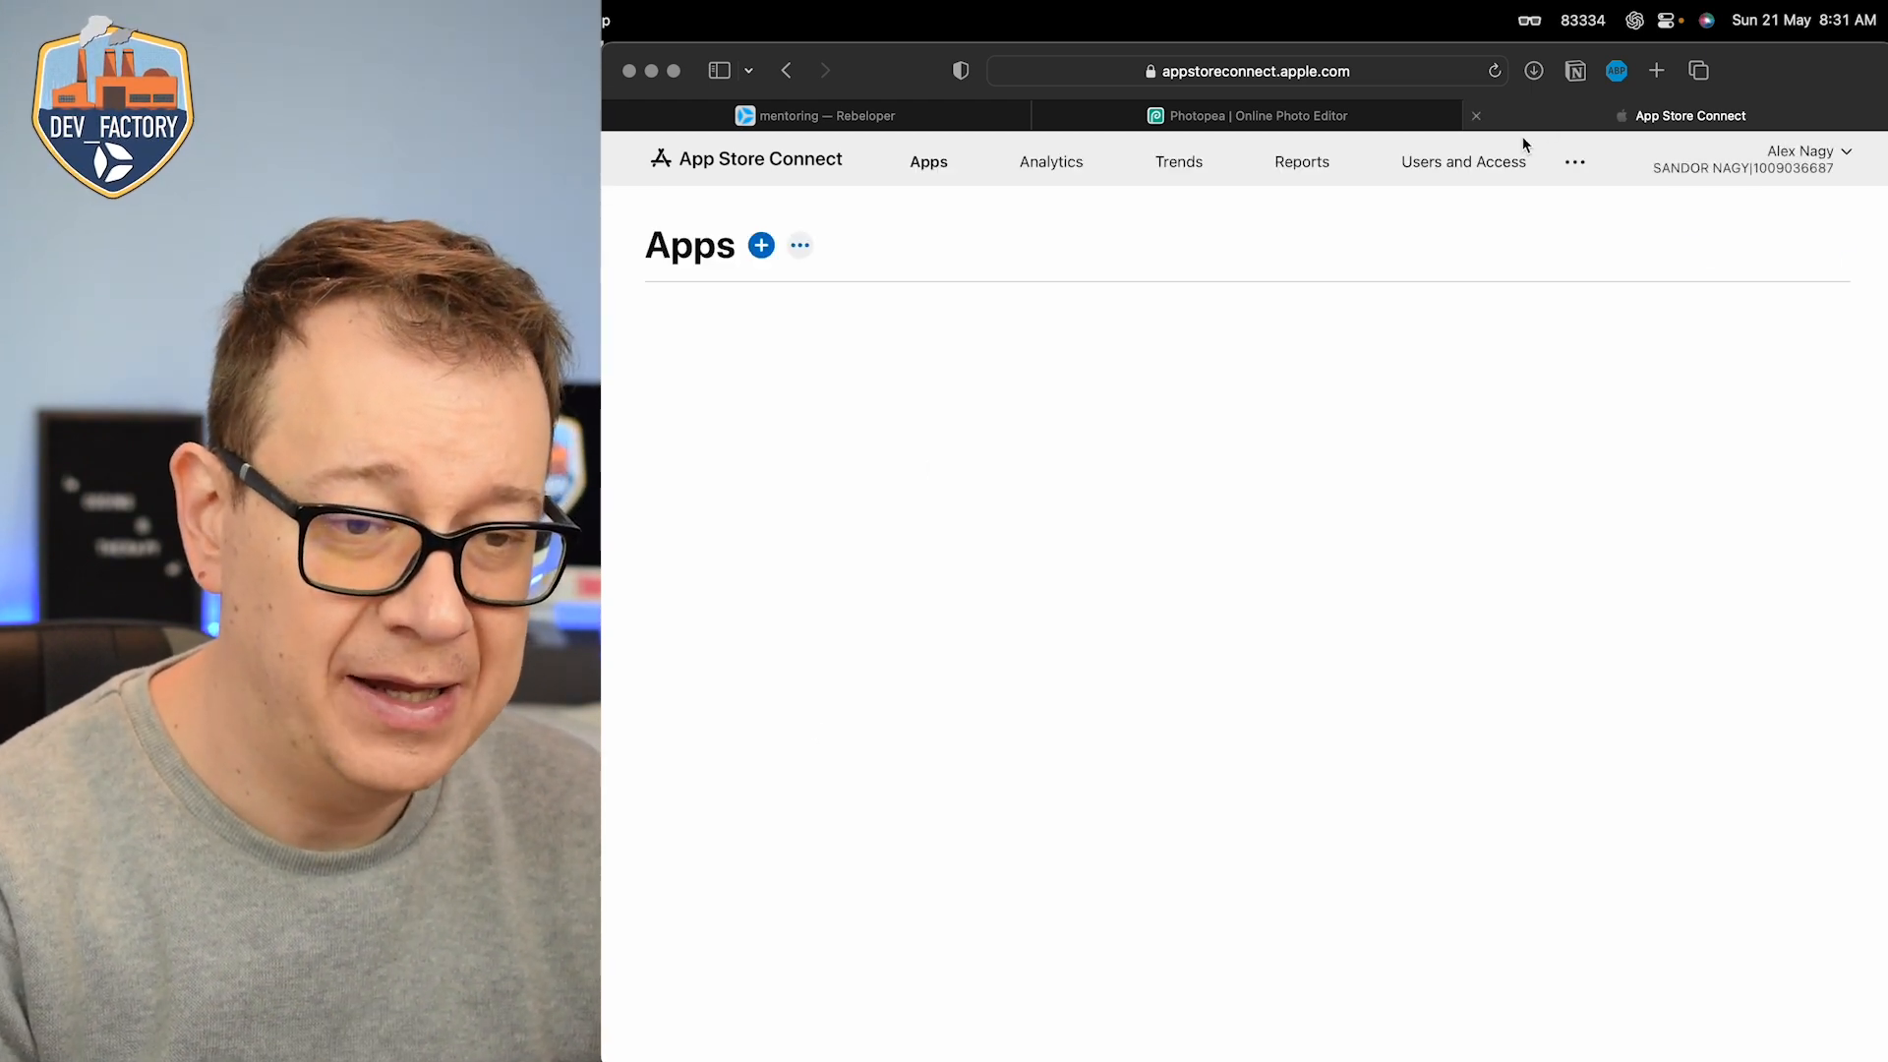
Step: View Users and Access and the App Store Connect home page, and return to the apps list
left_click(1459, 166)
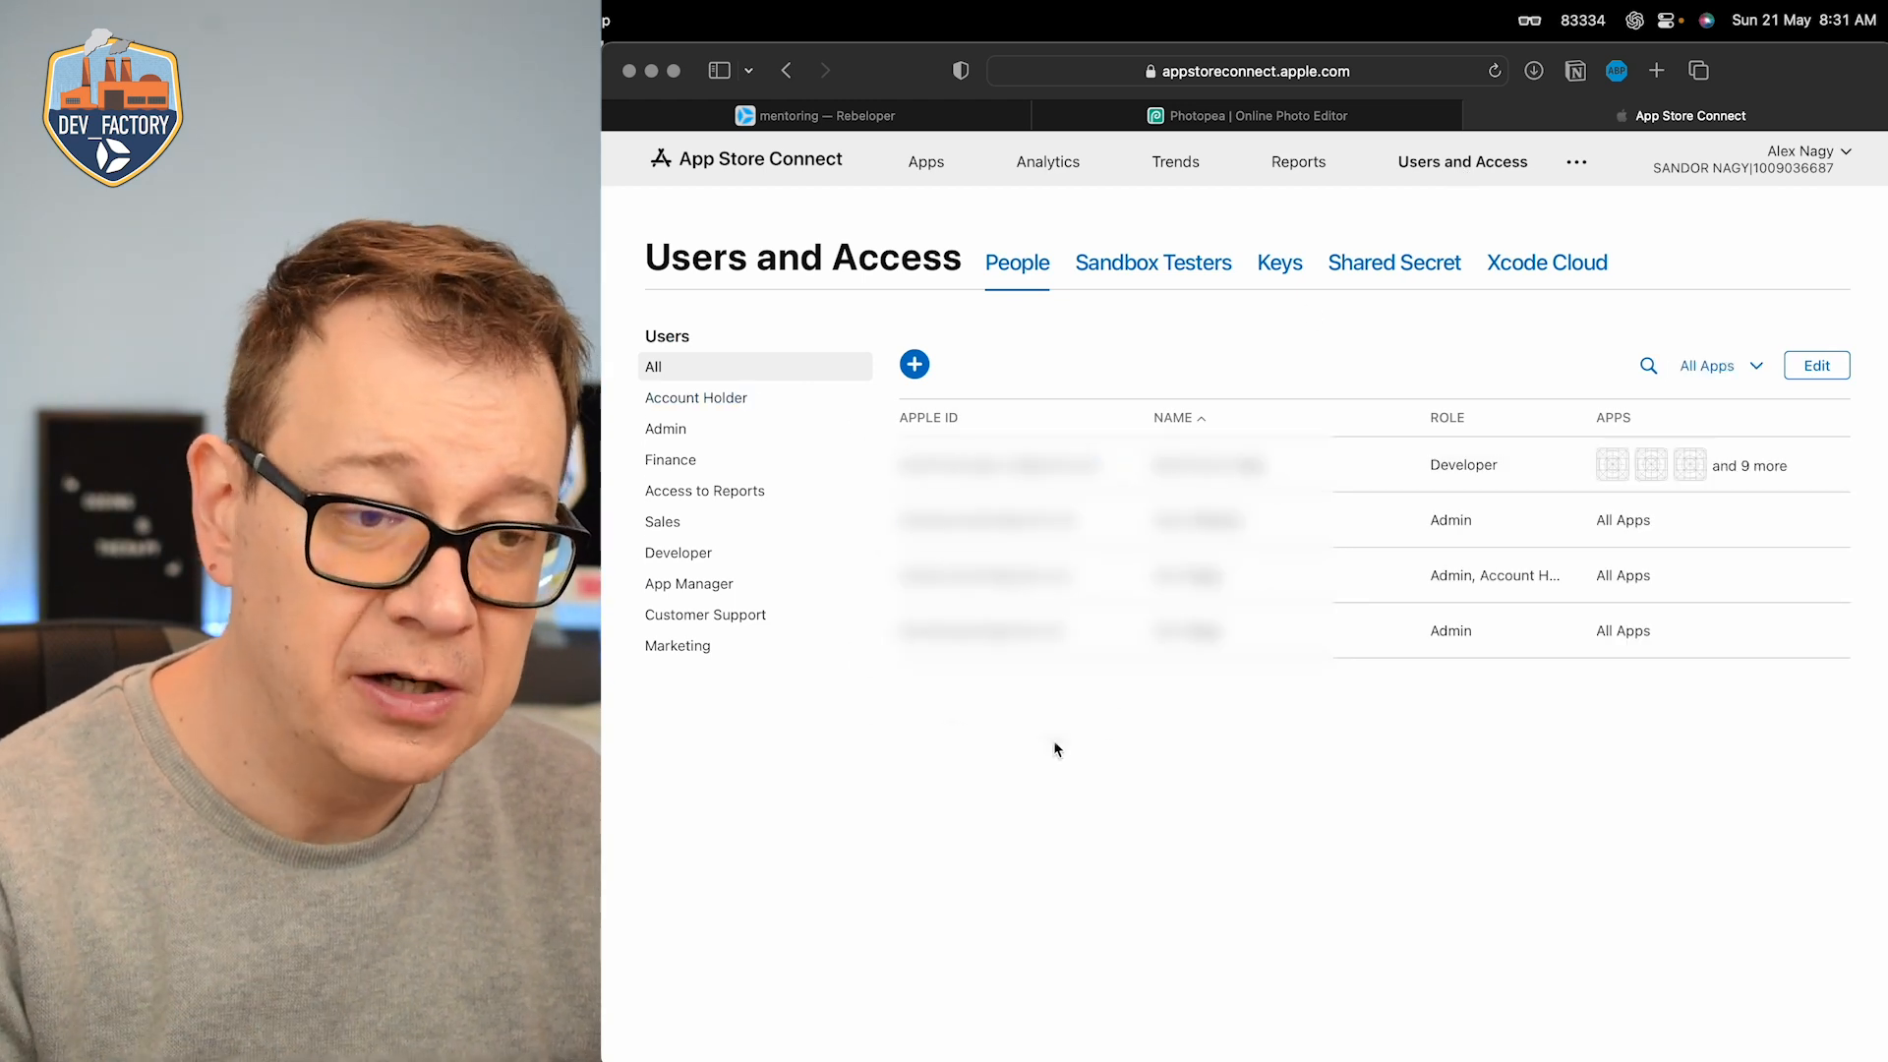
left_click(919, 164)
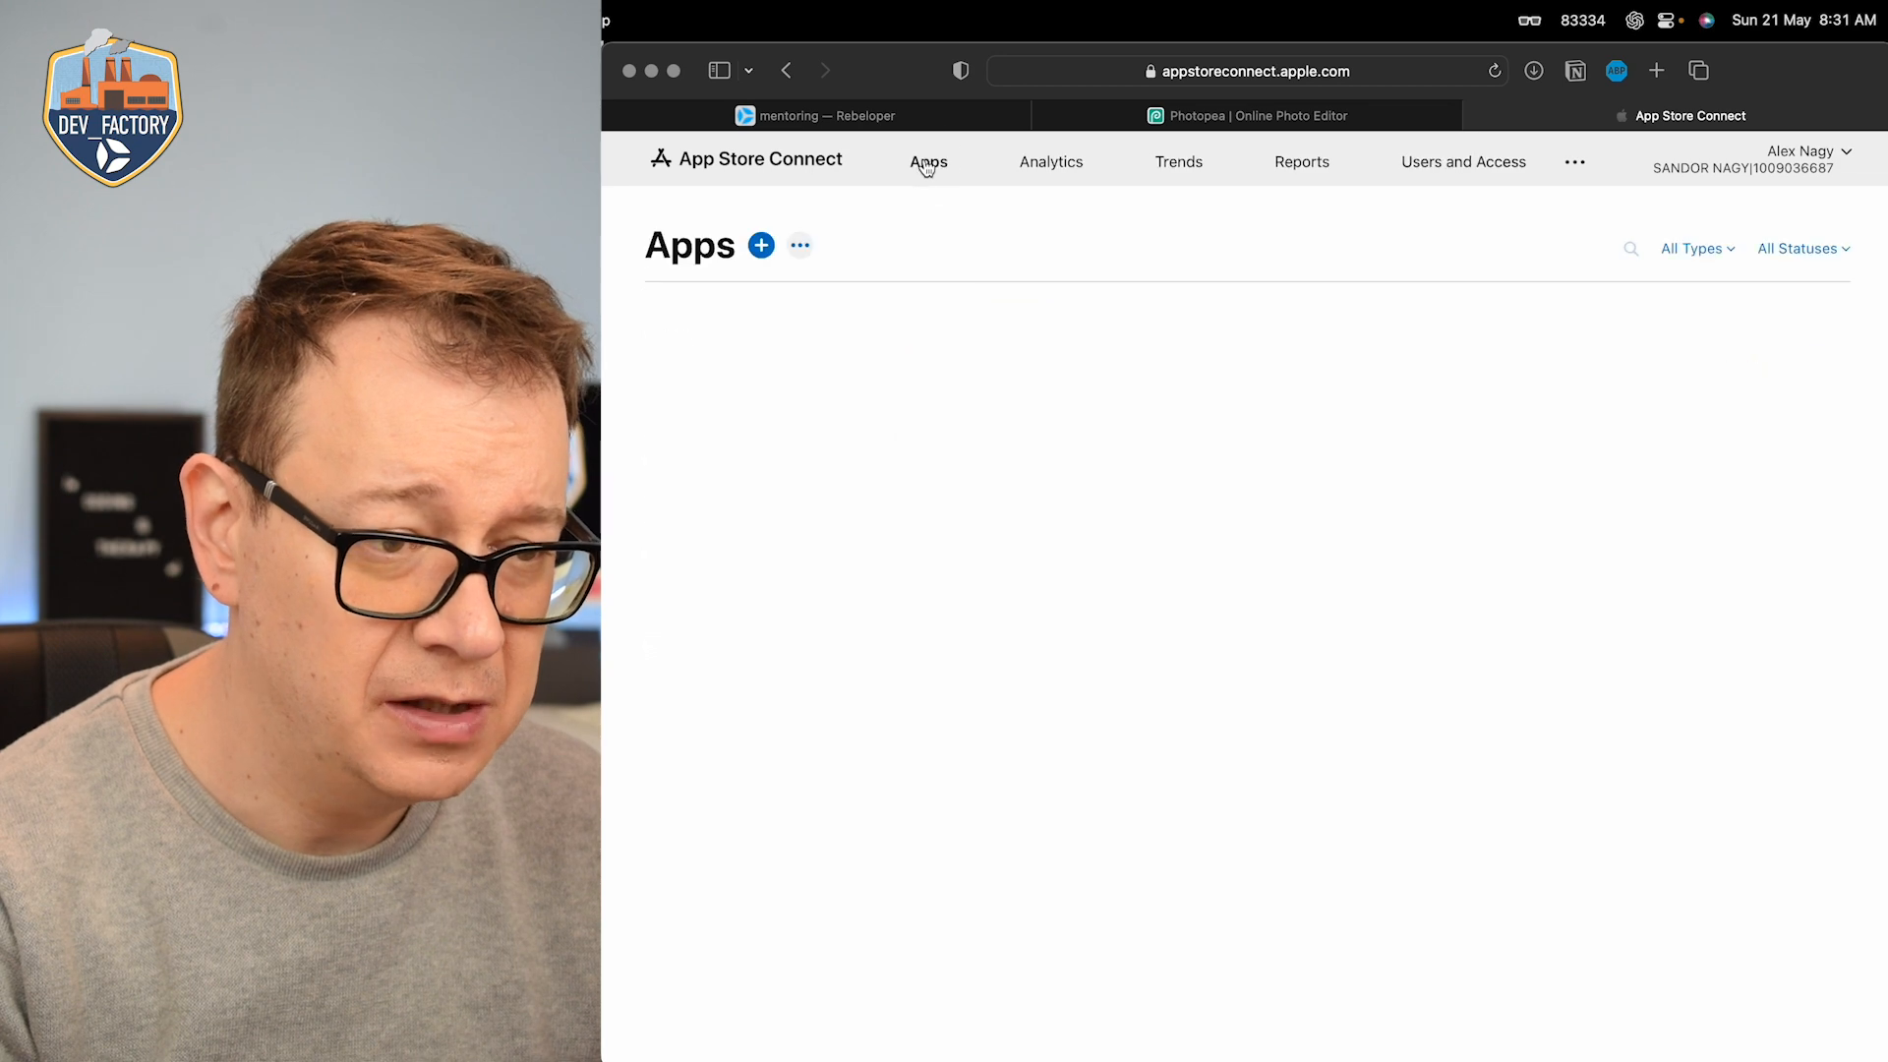
left_click(777, 171)
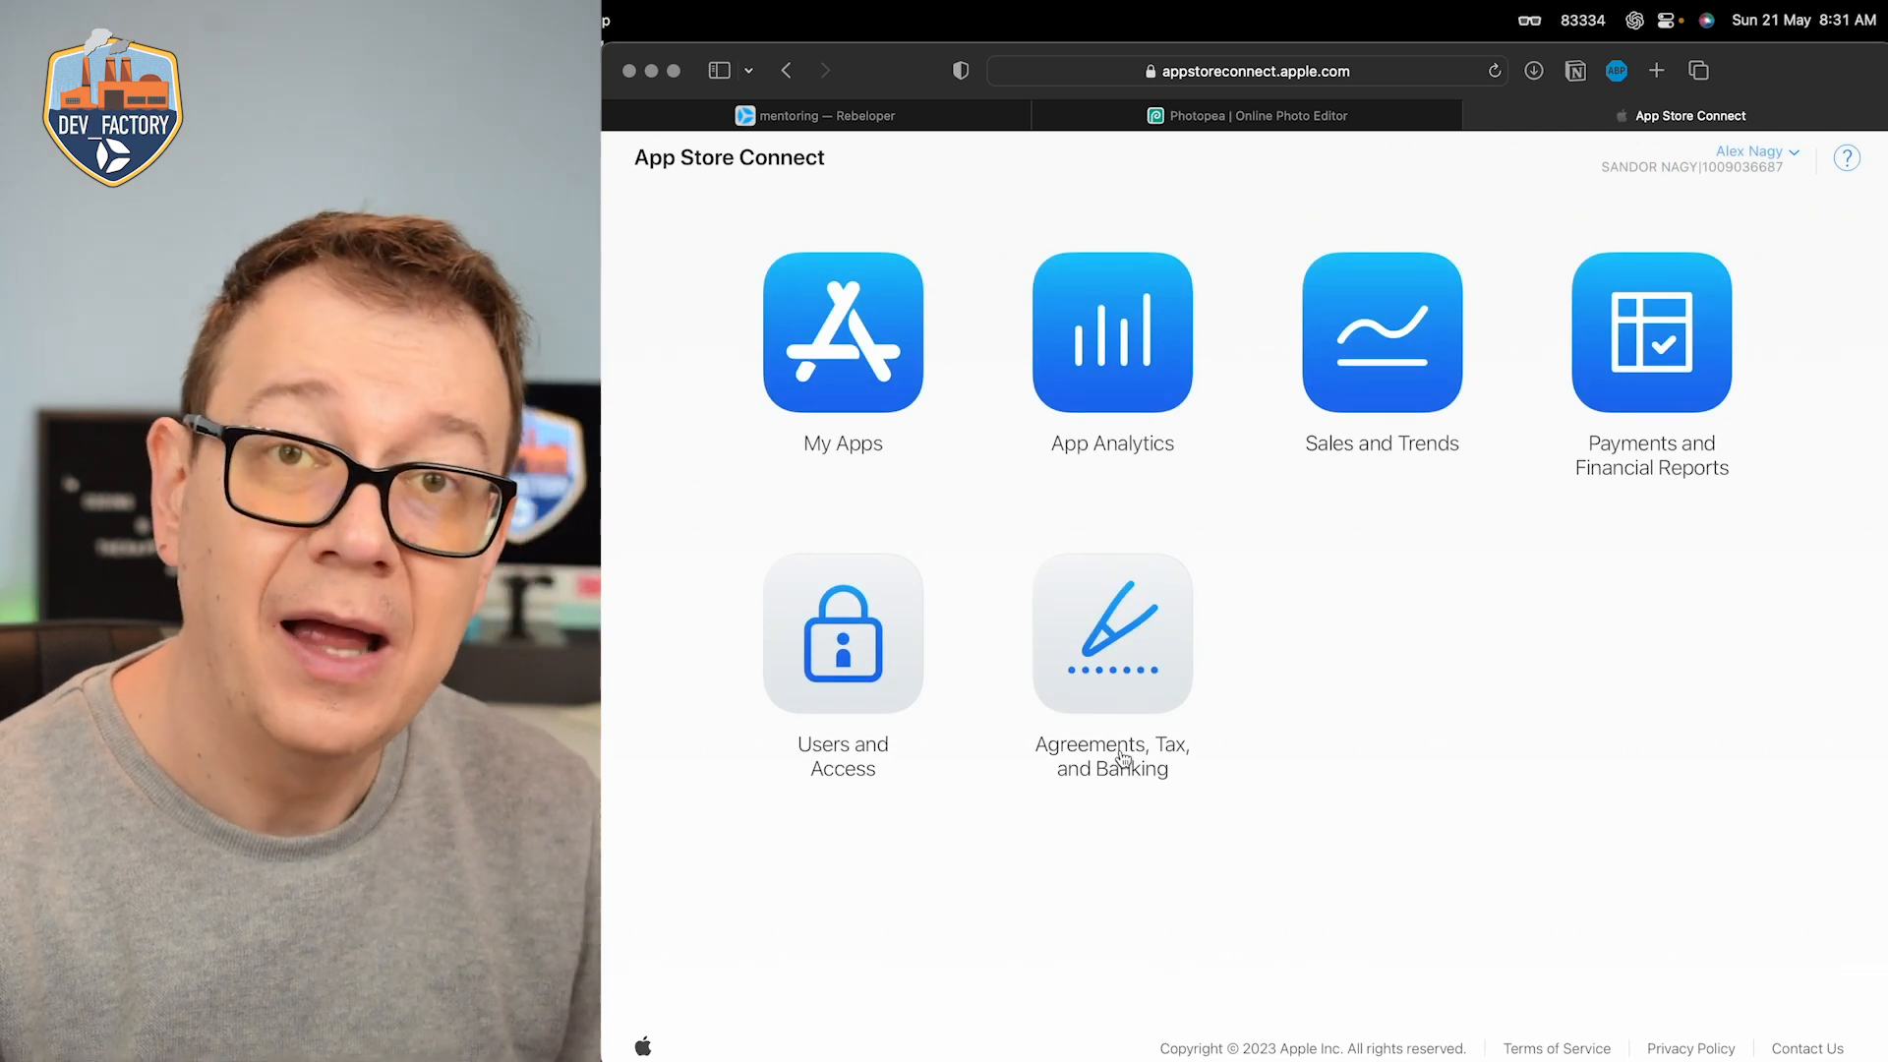
left_click(859, 346)
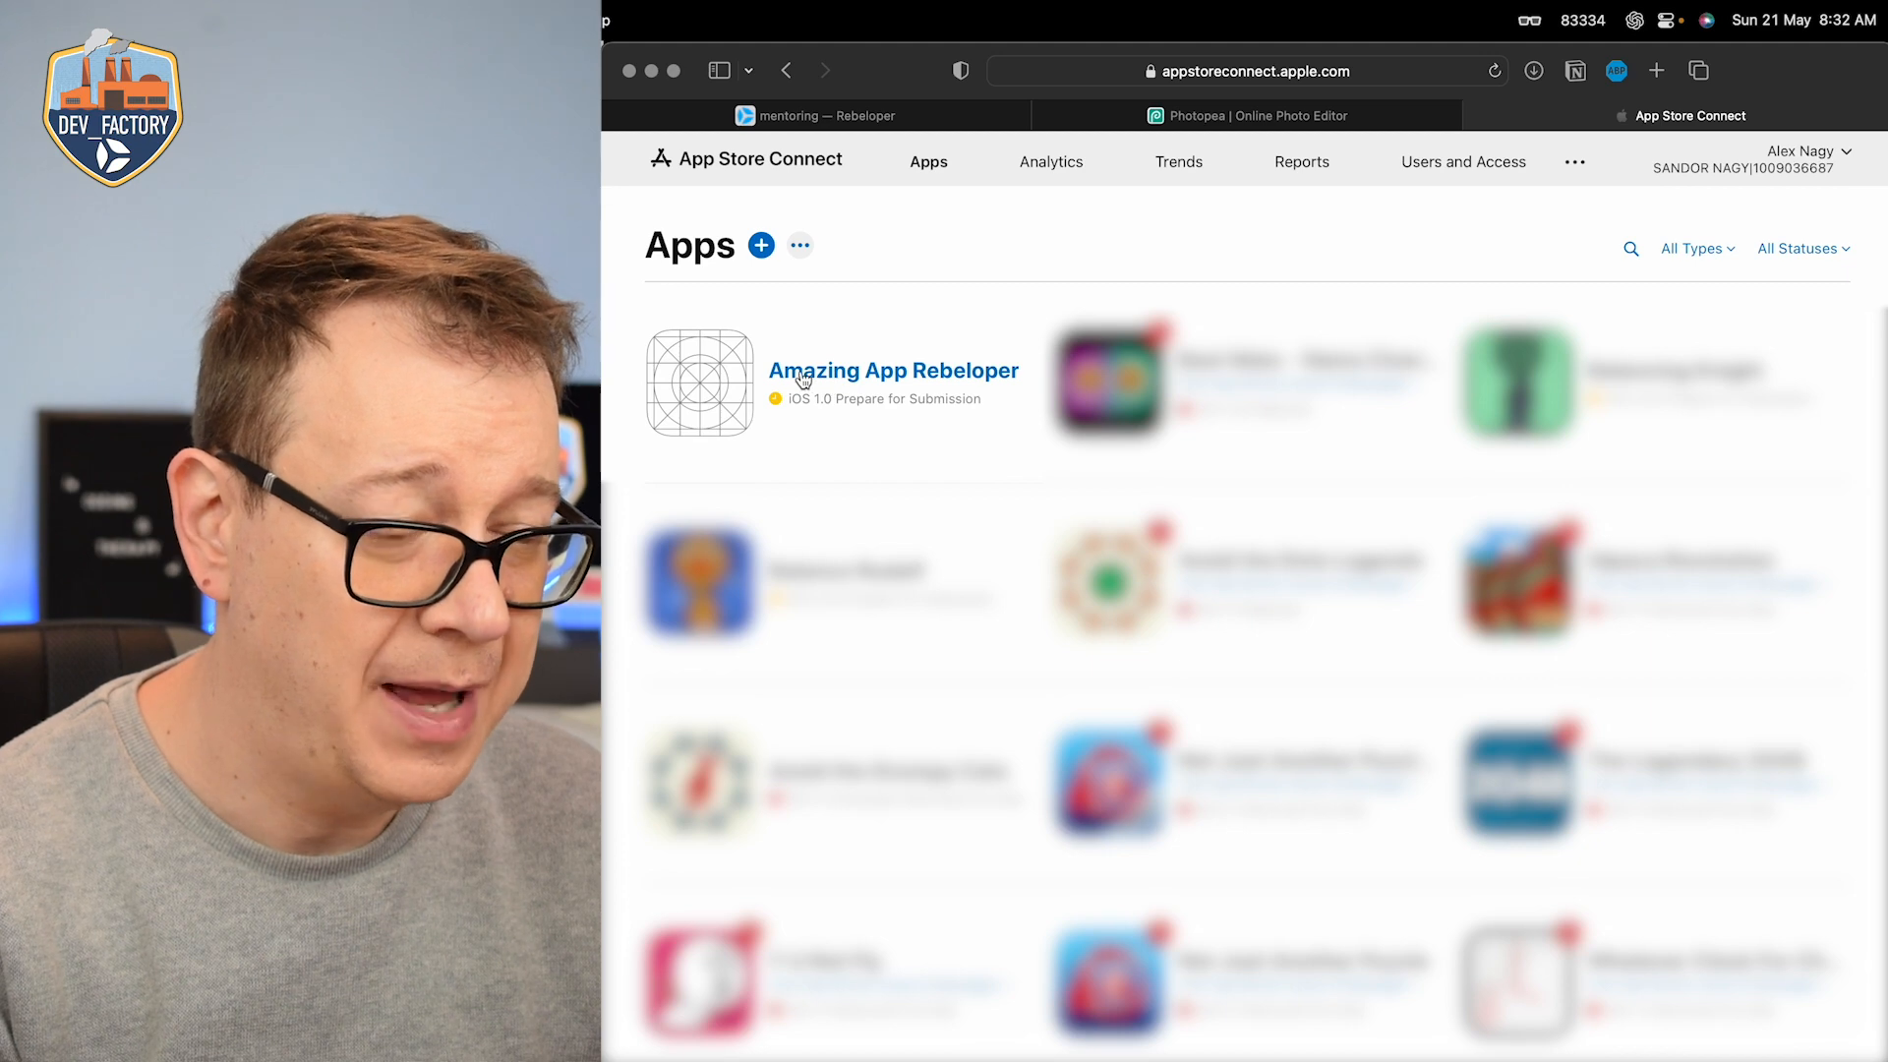
Step: Open Amazing App Rebeloper in TestFlight and save the build's export compliance as "None of the algorithms mentioned above"
left_click(804, 379)
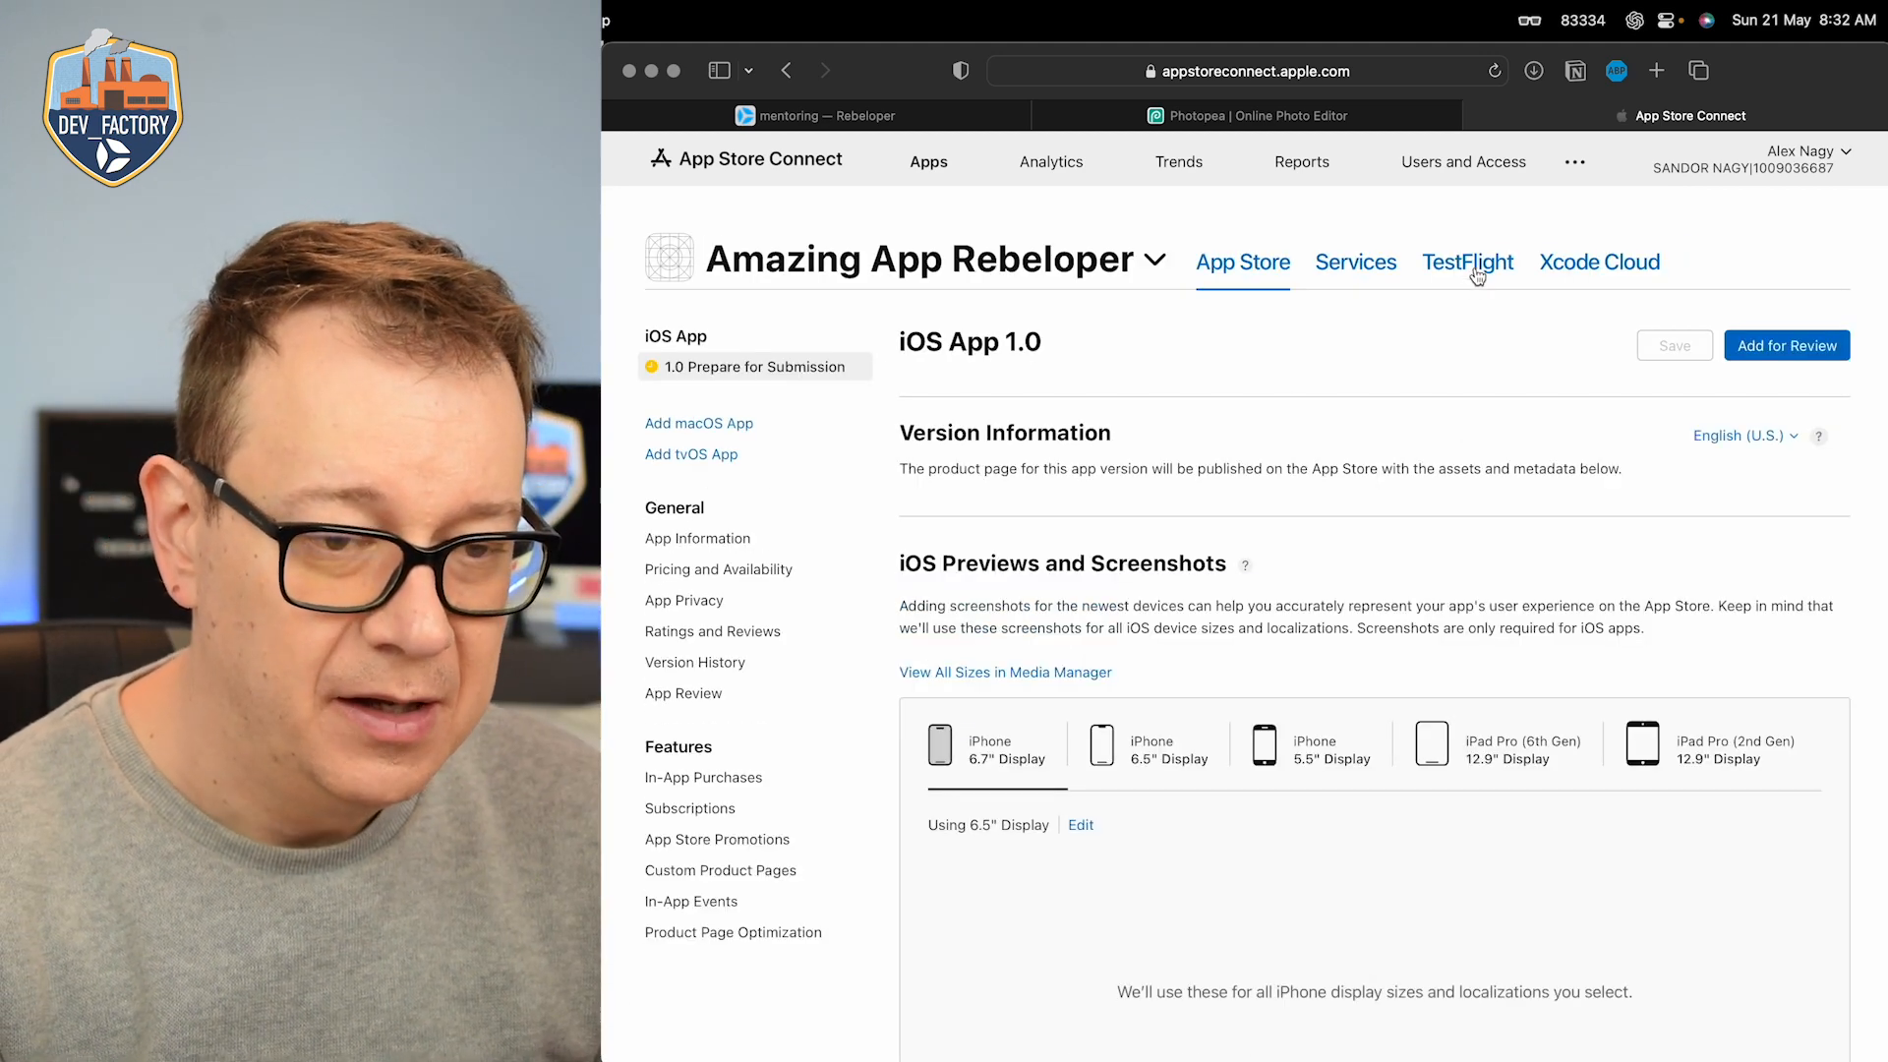
left_click(1480, 269)
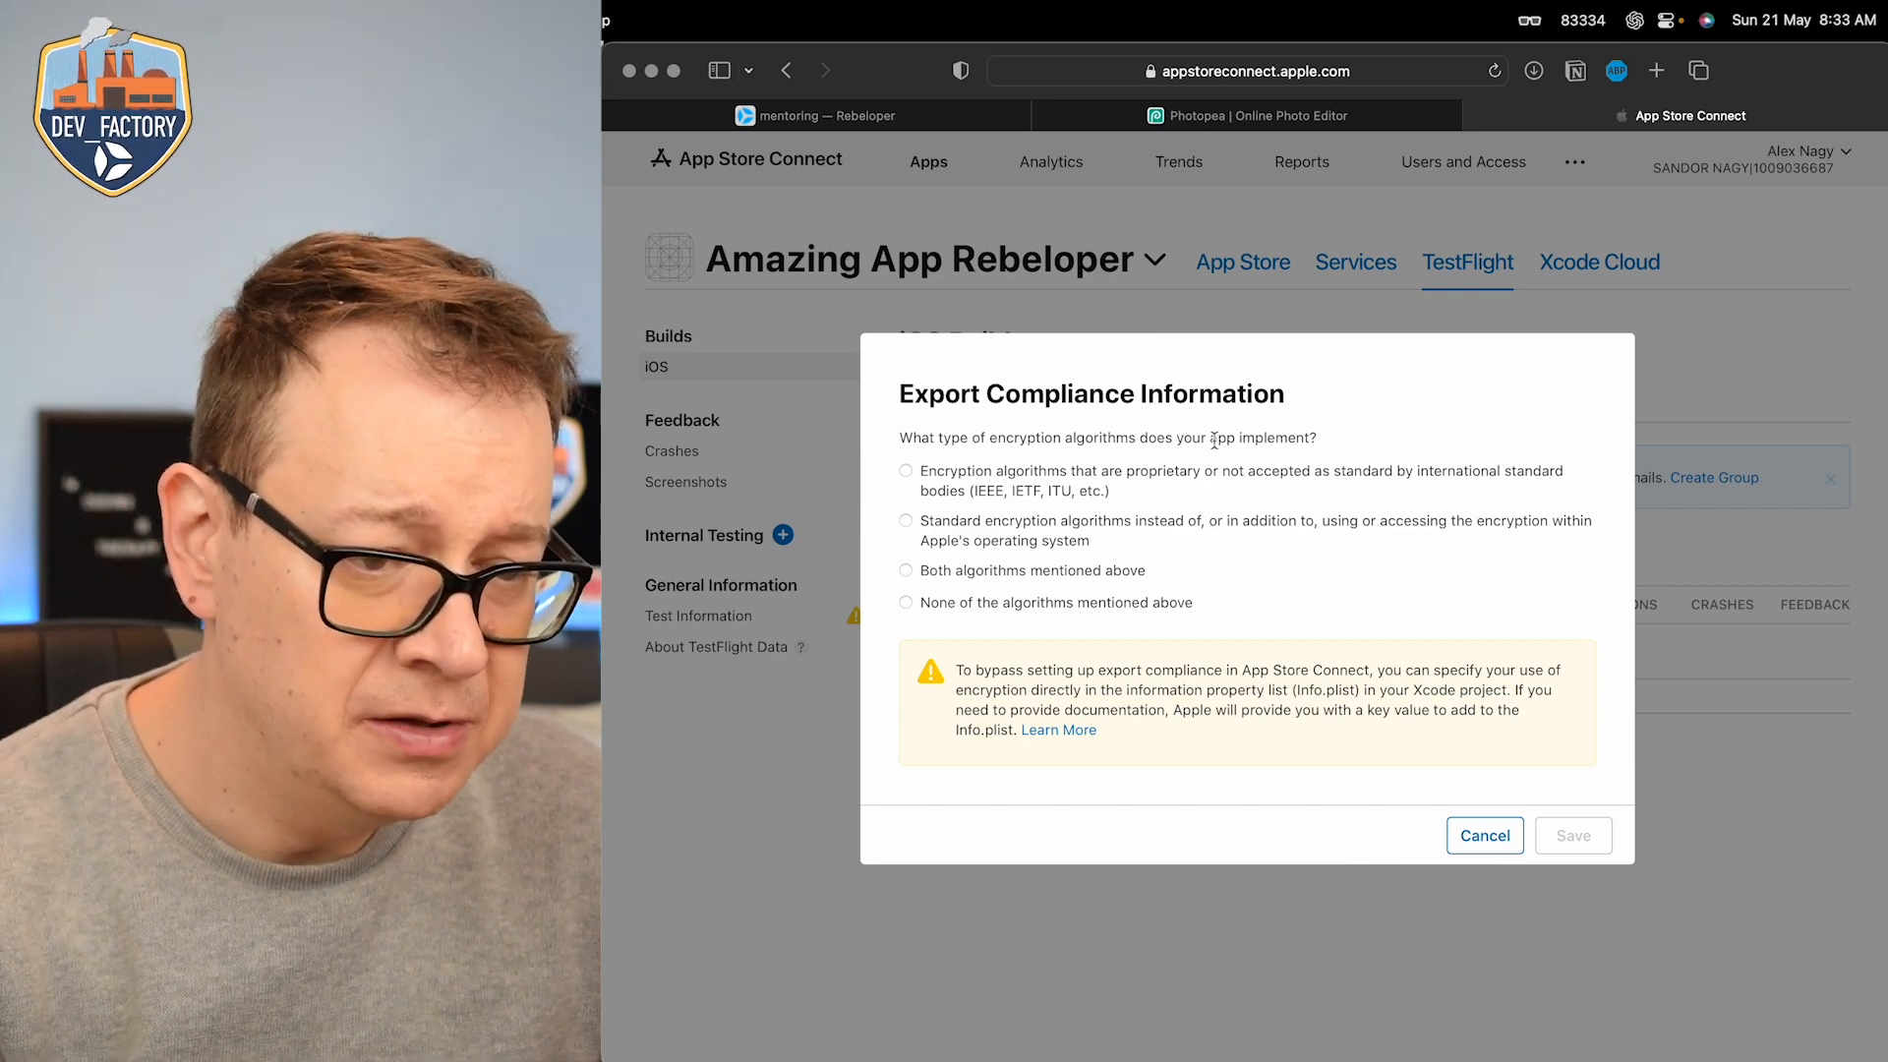
left_click(905, 604)
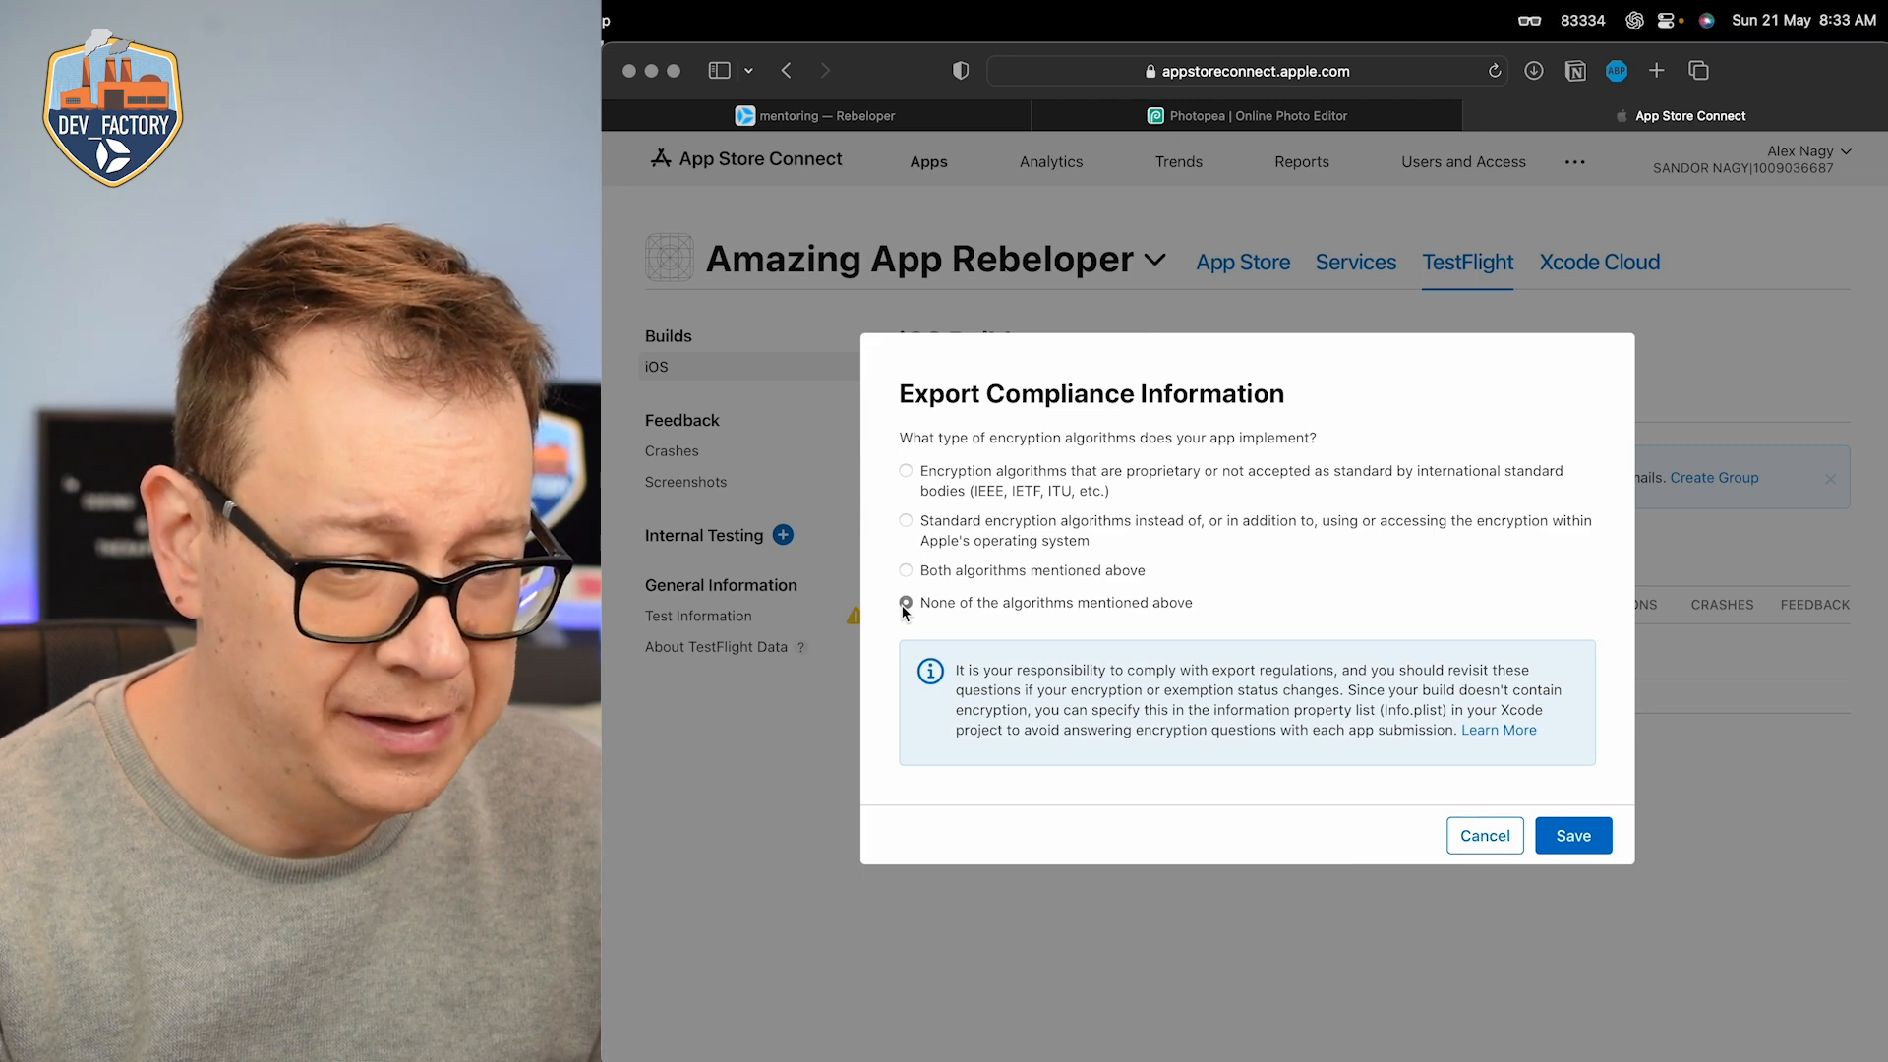
left_click(1584, 840)
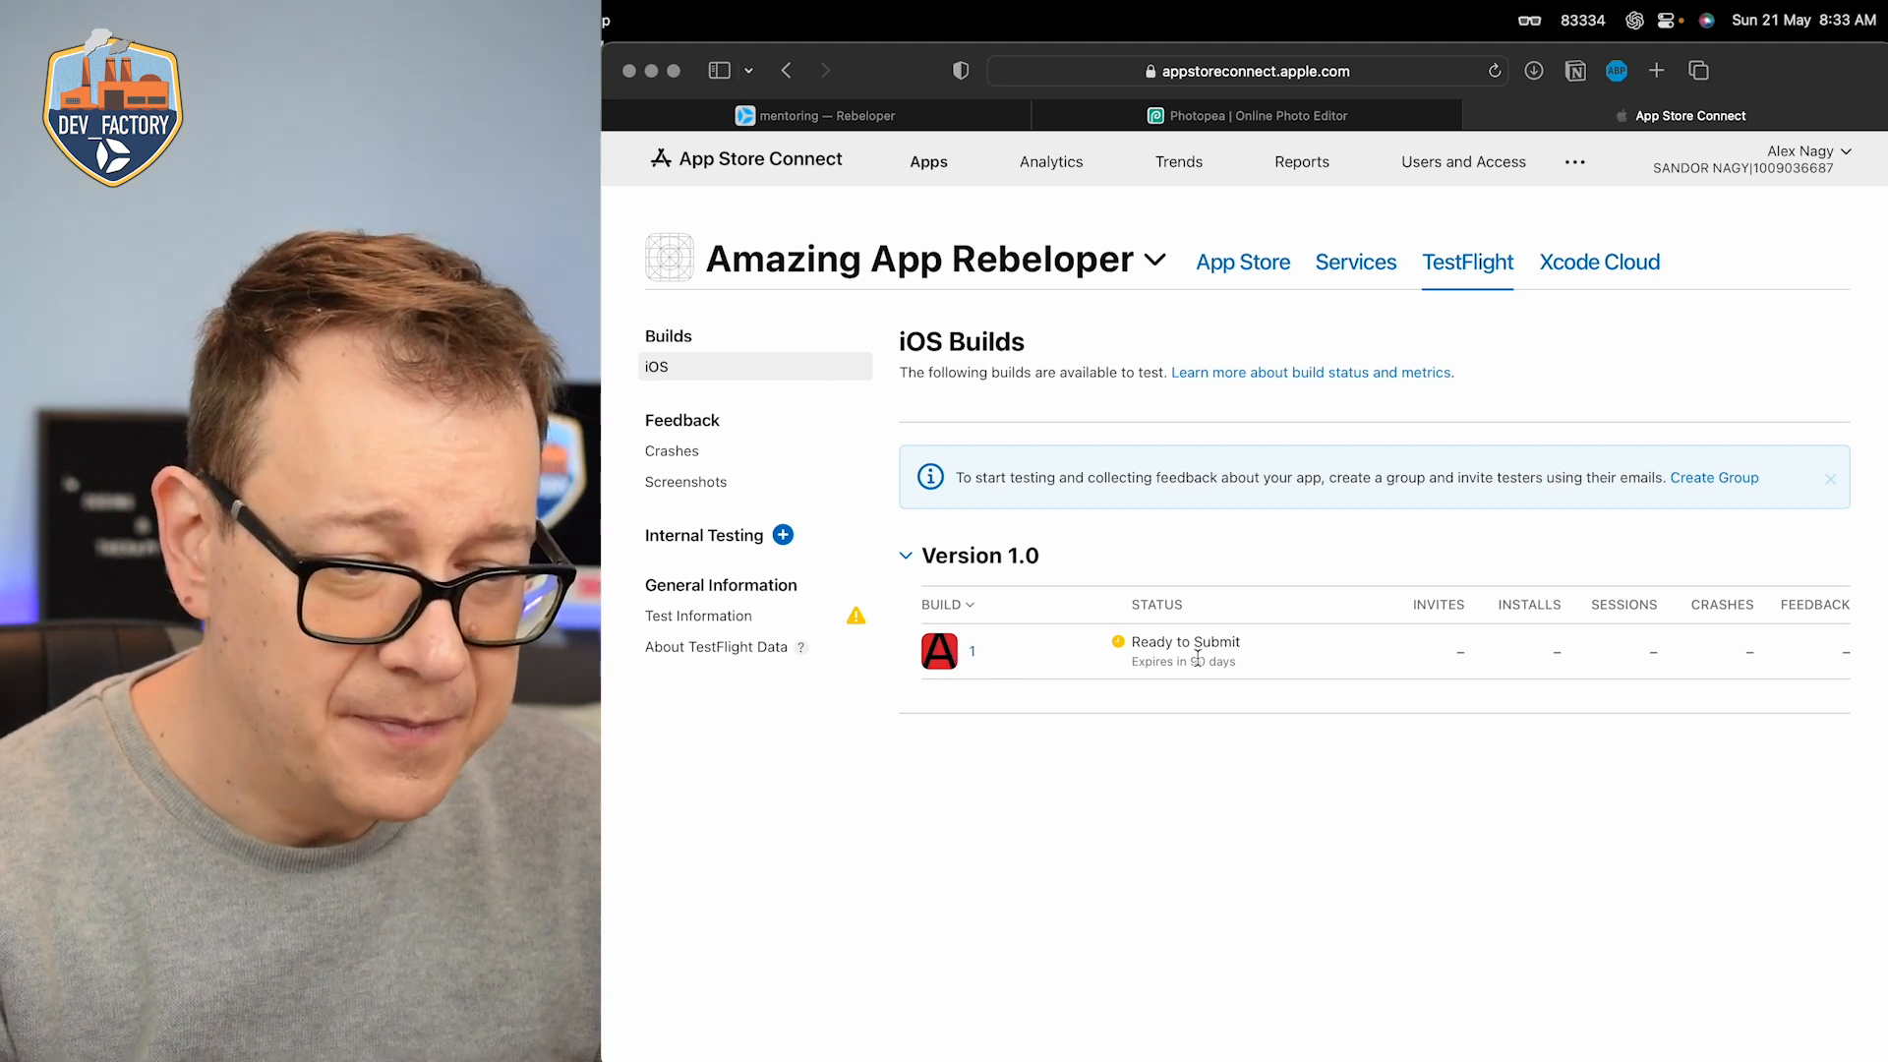
Step: Create an internal testing group named Internal with automatic distribution enabled
left_click(785, 538)
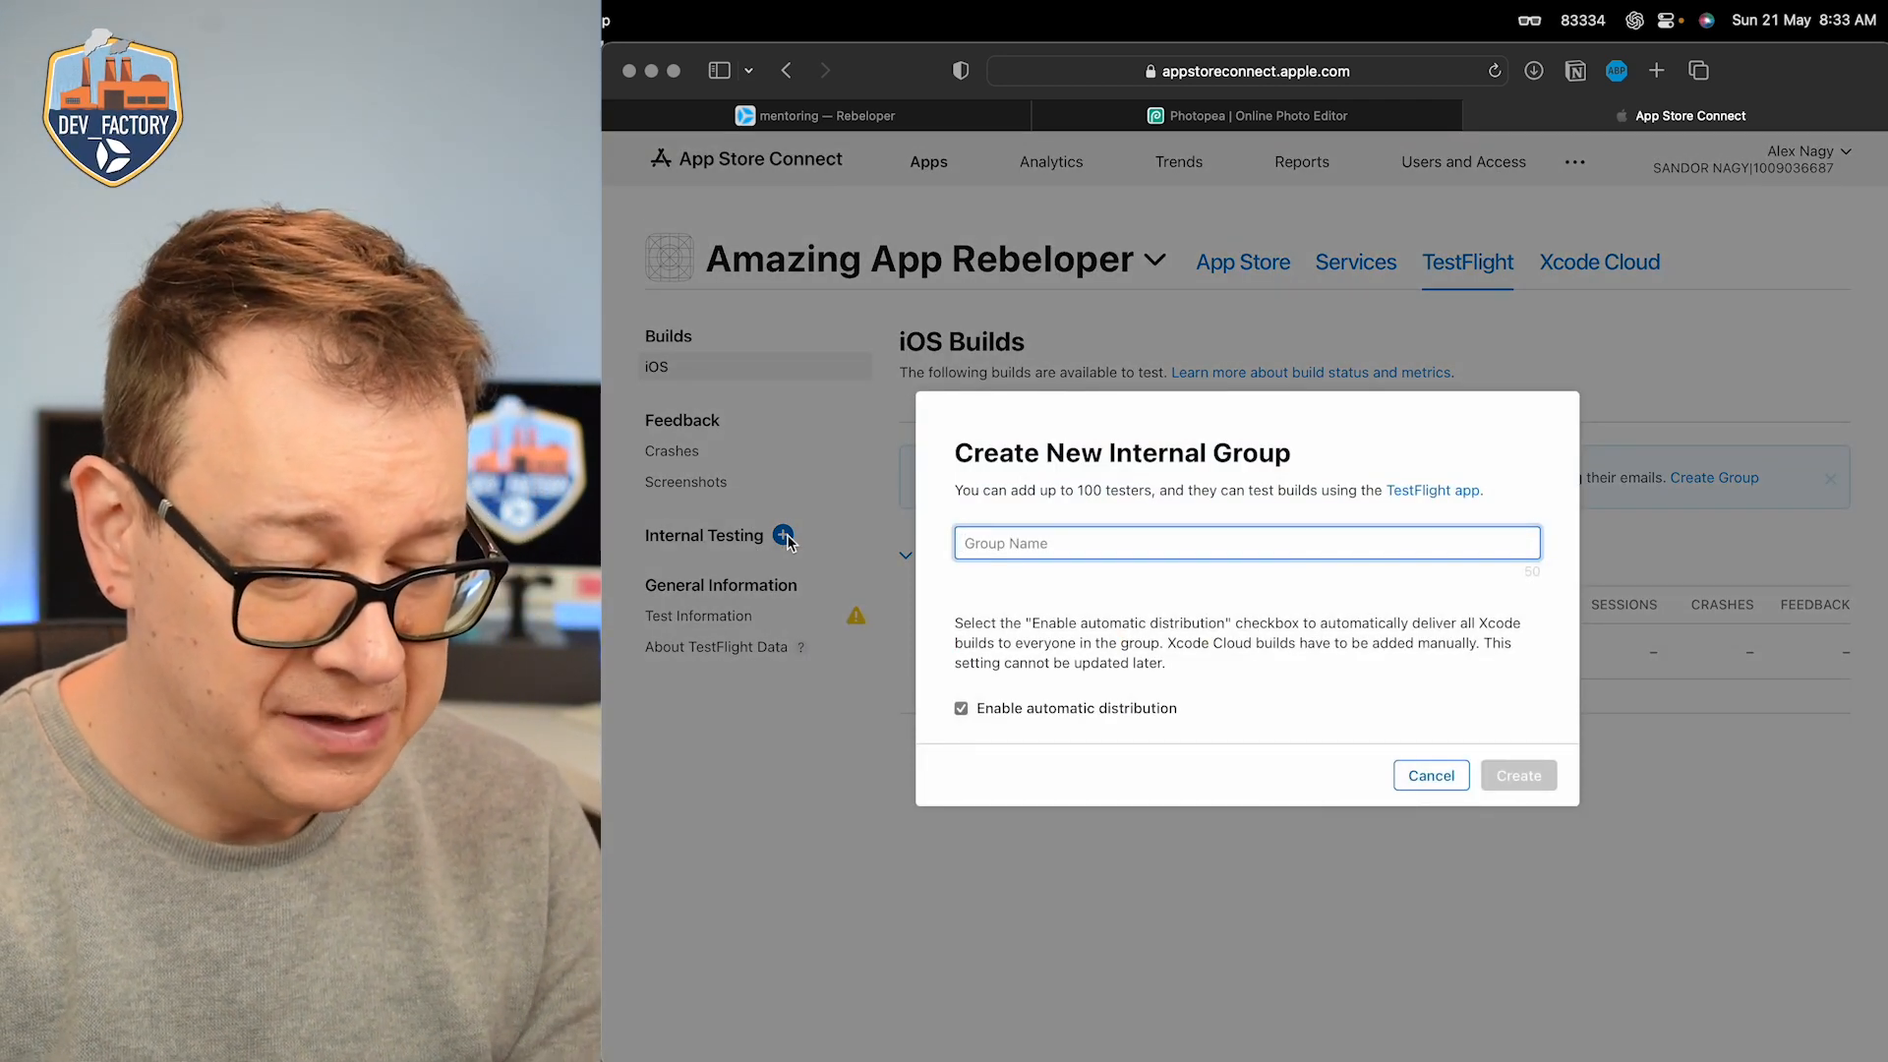
type("Interanl")
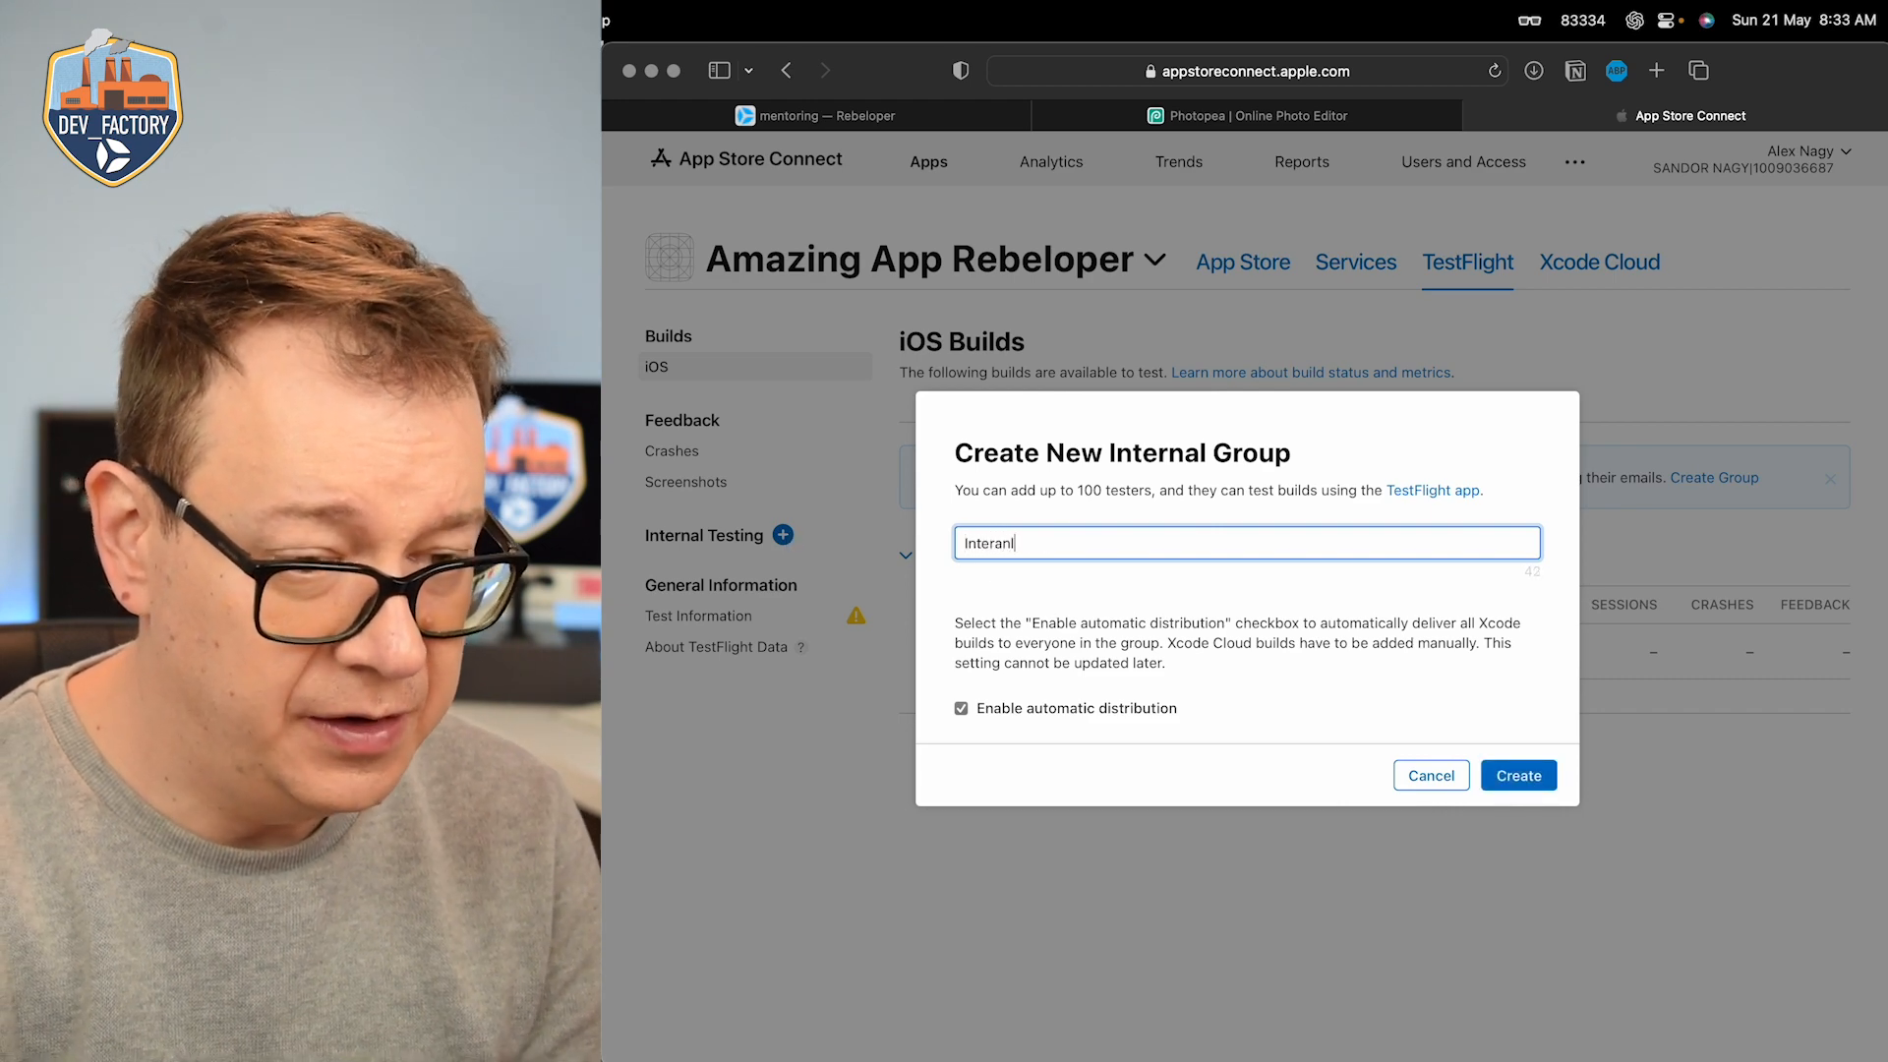
left_click(1516, 779)
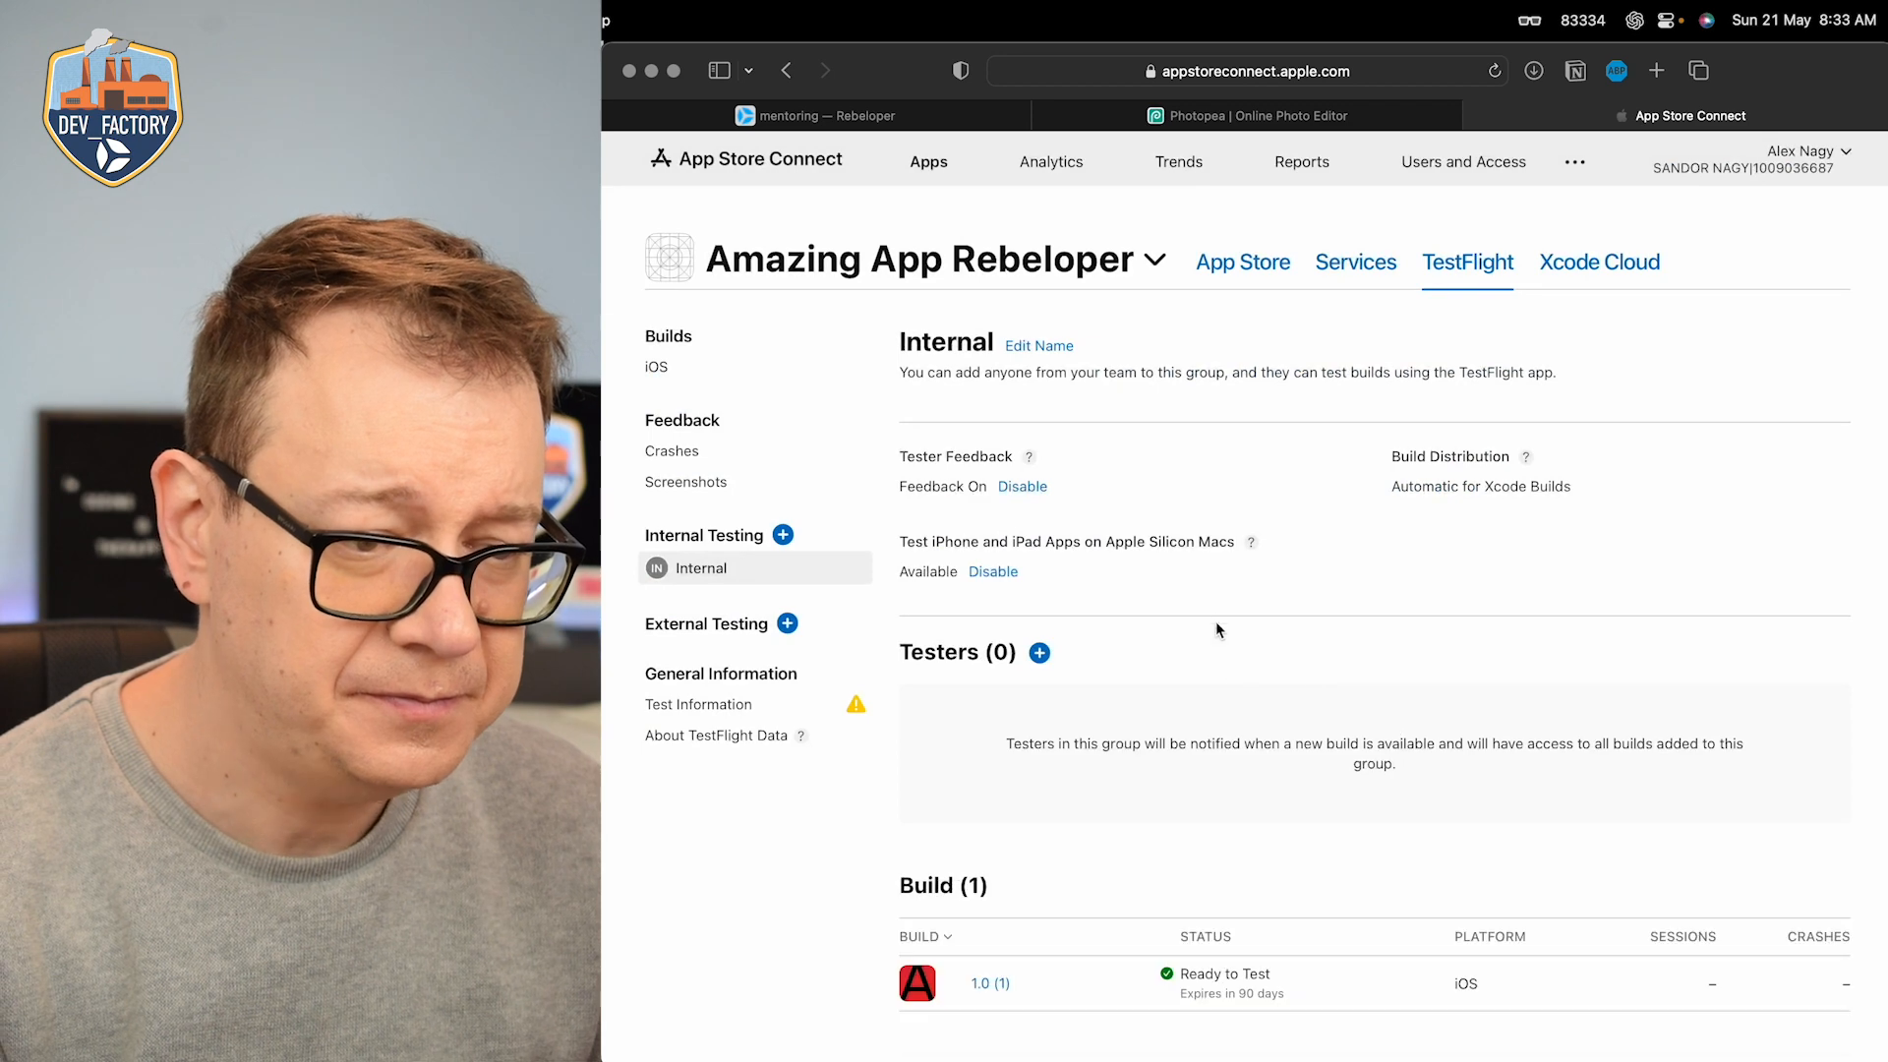
scroll(1091, 809, "down", 2)
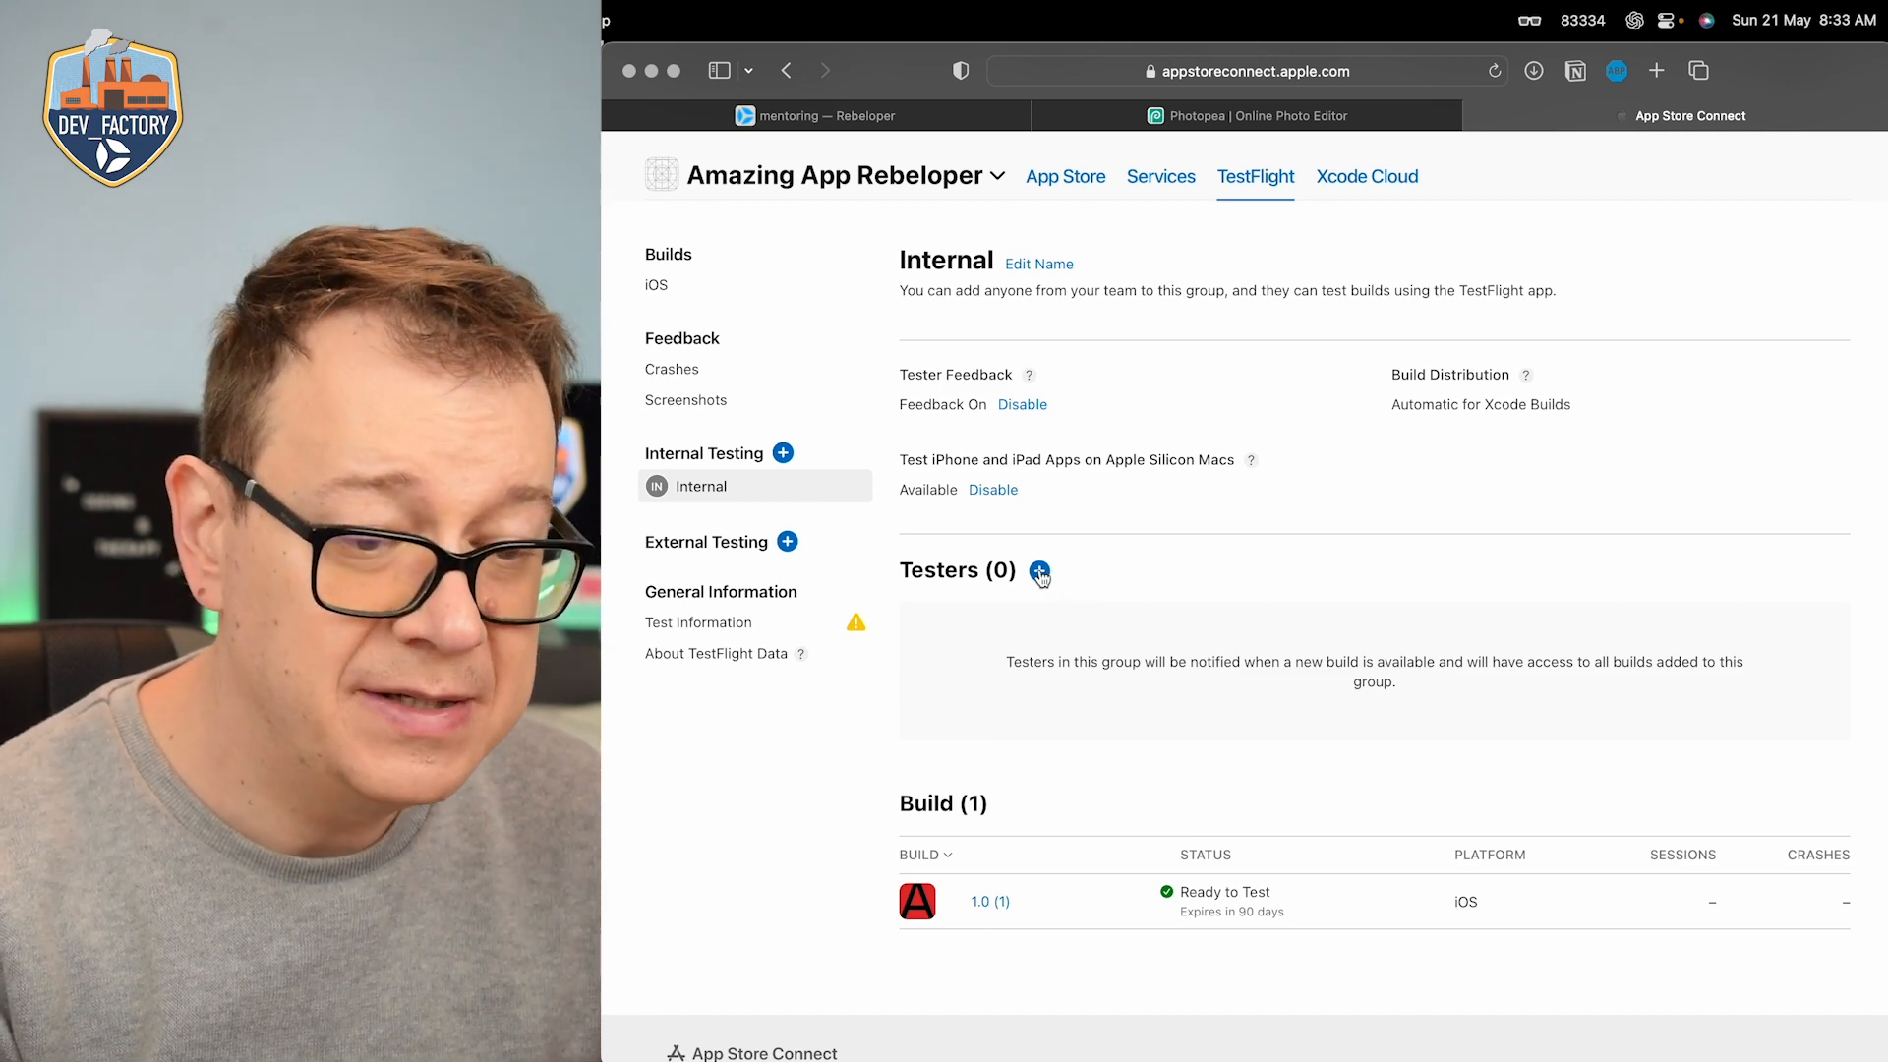
scroll(1141, 586, "up", 2)
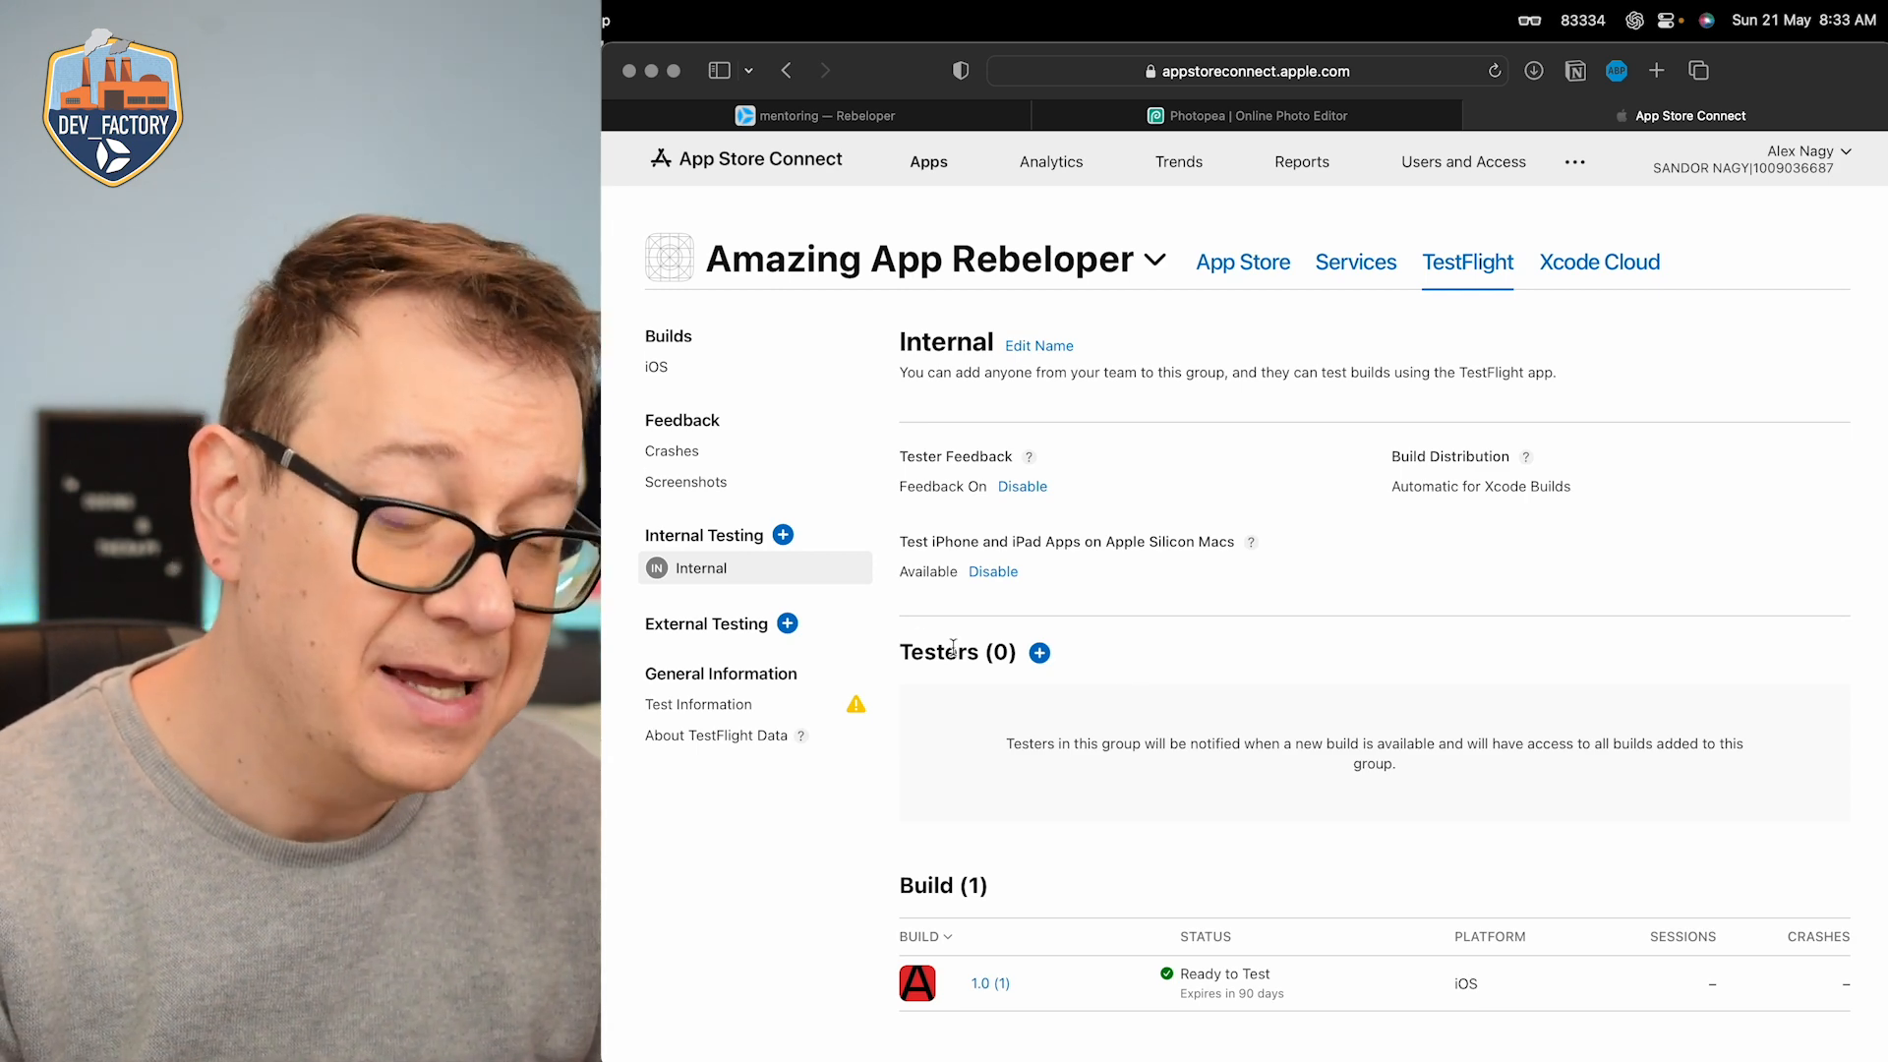
Step: Create an external testing group named External
left_click(788, 624)
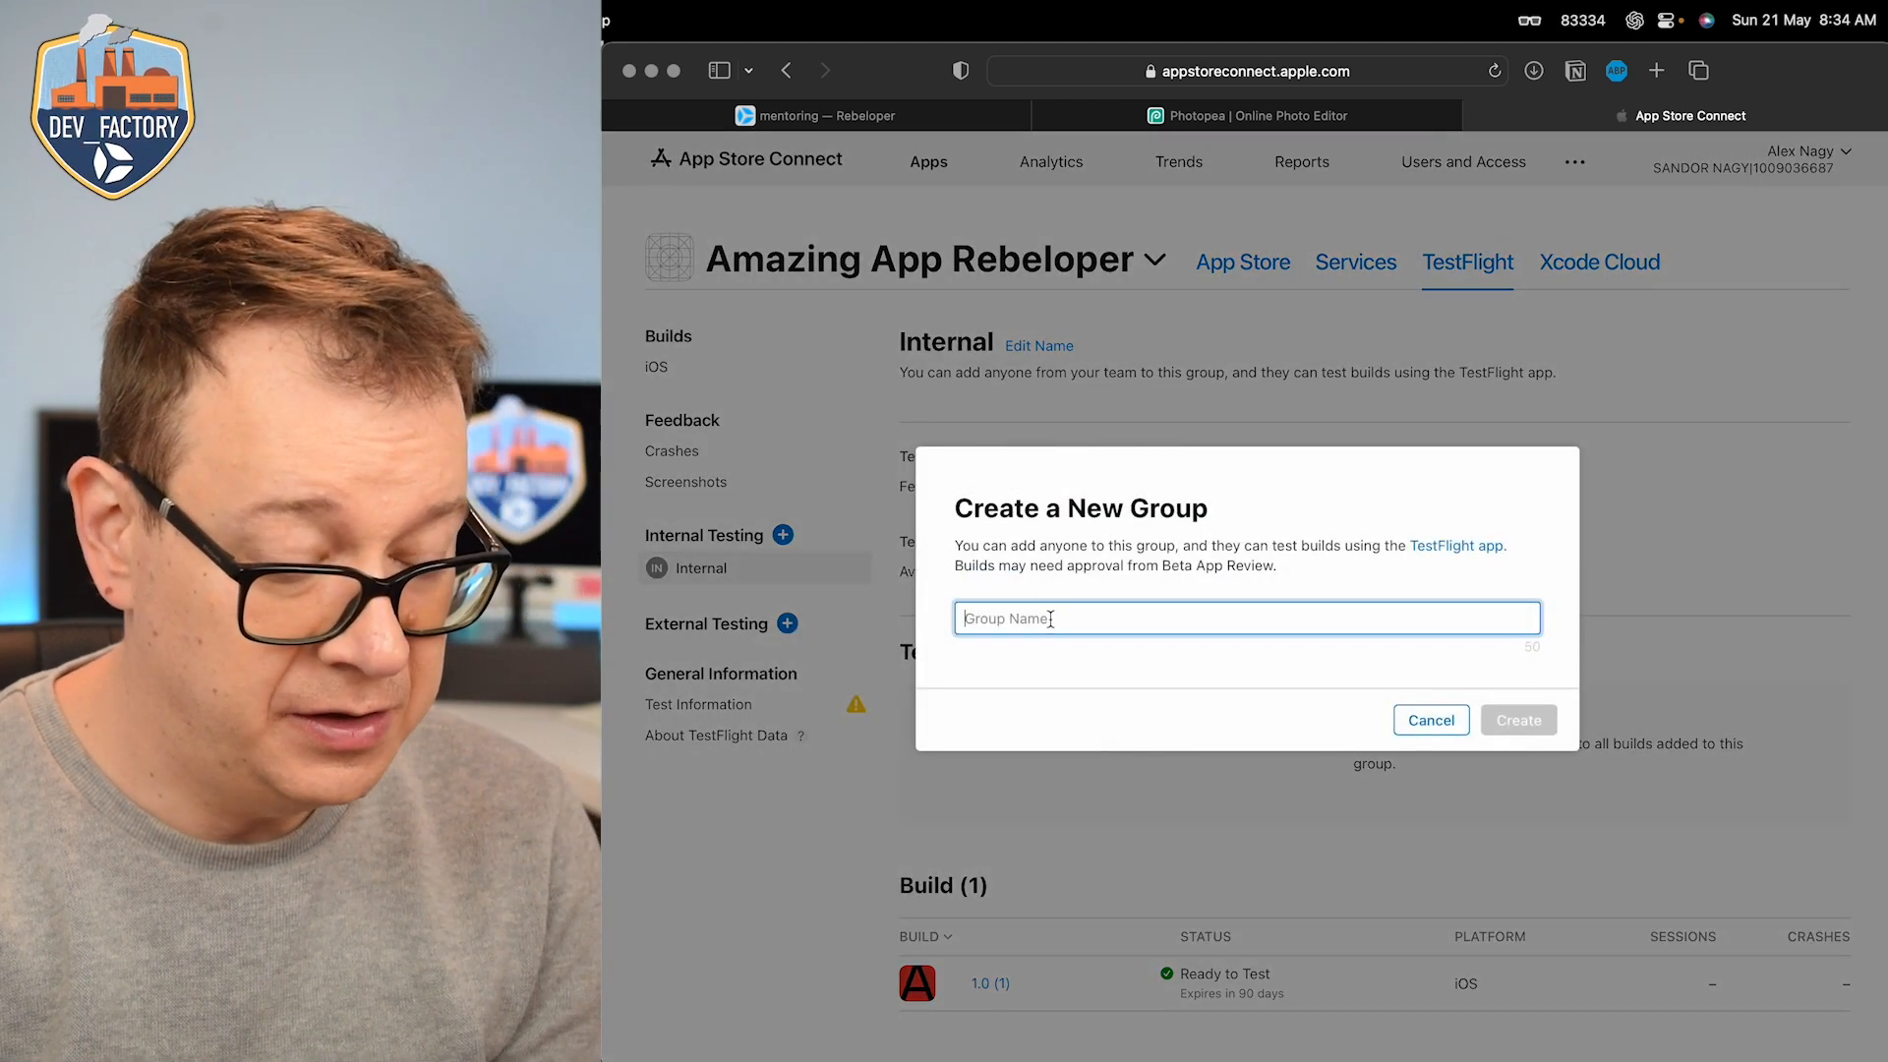
type("Externals")
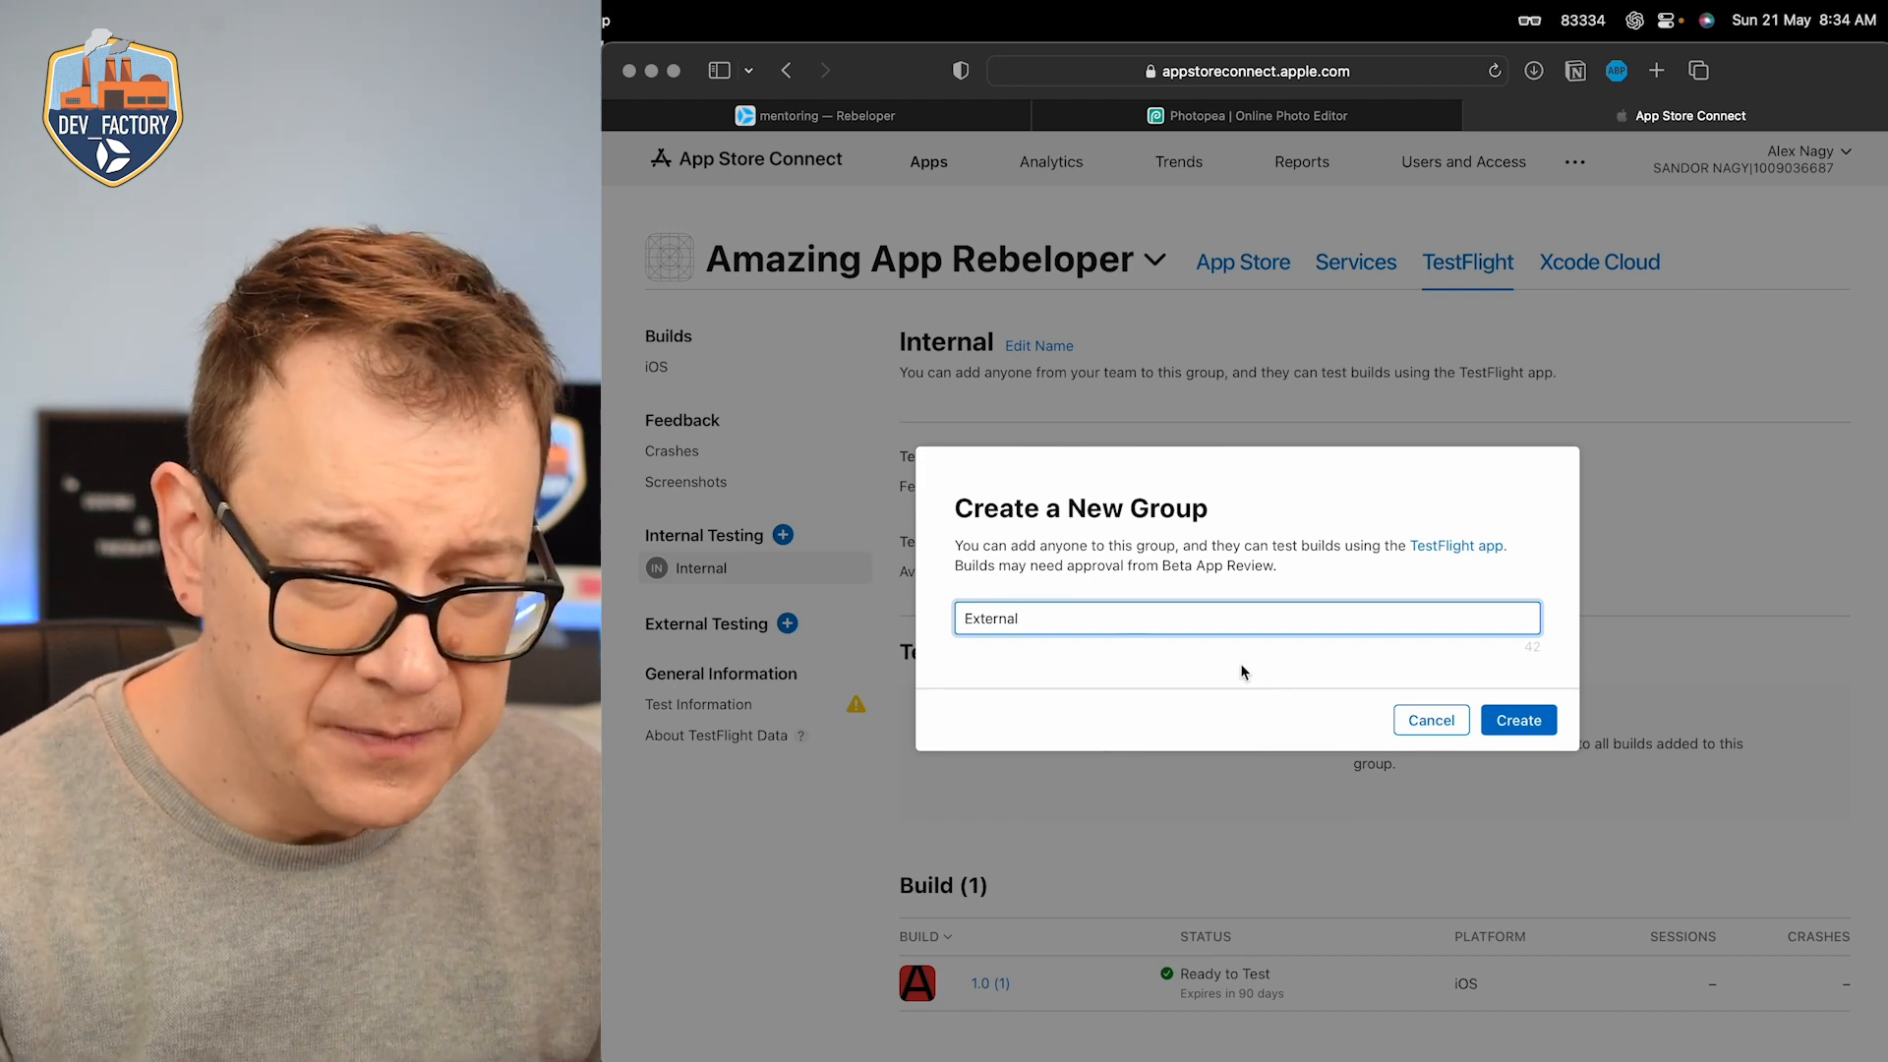
left_click(1515, 726)
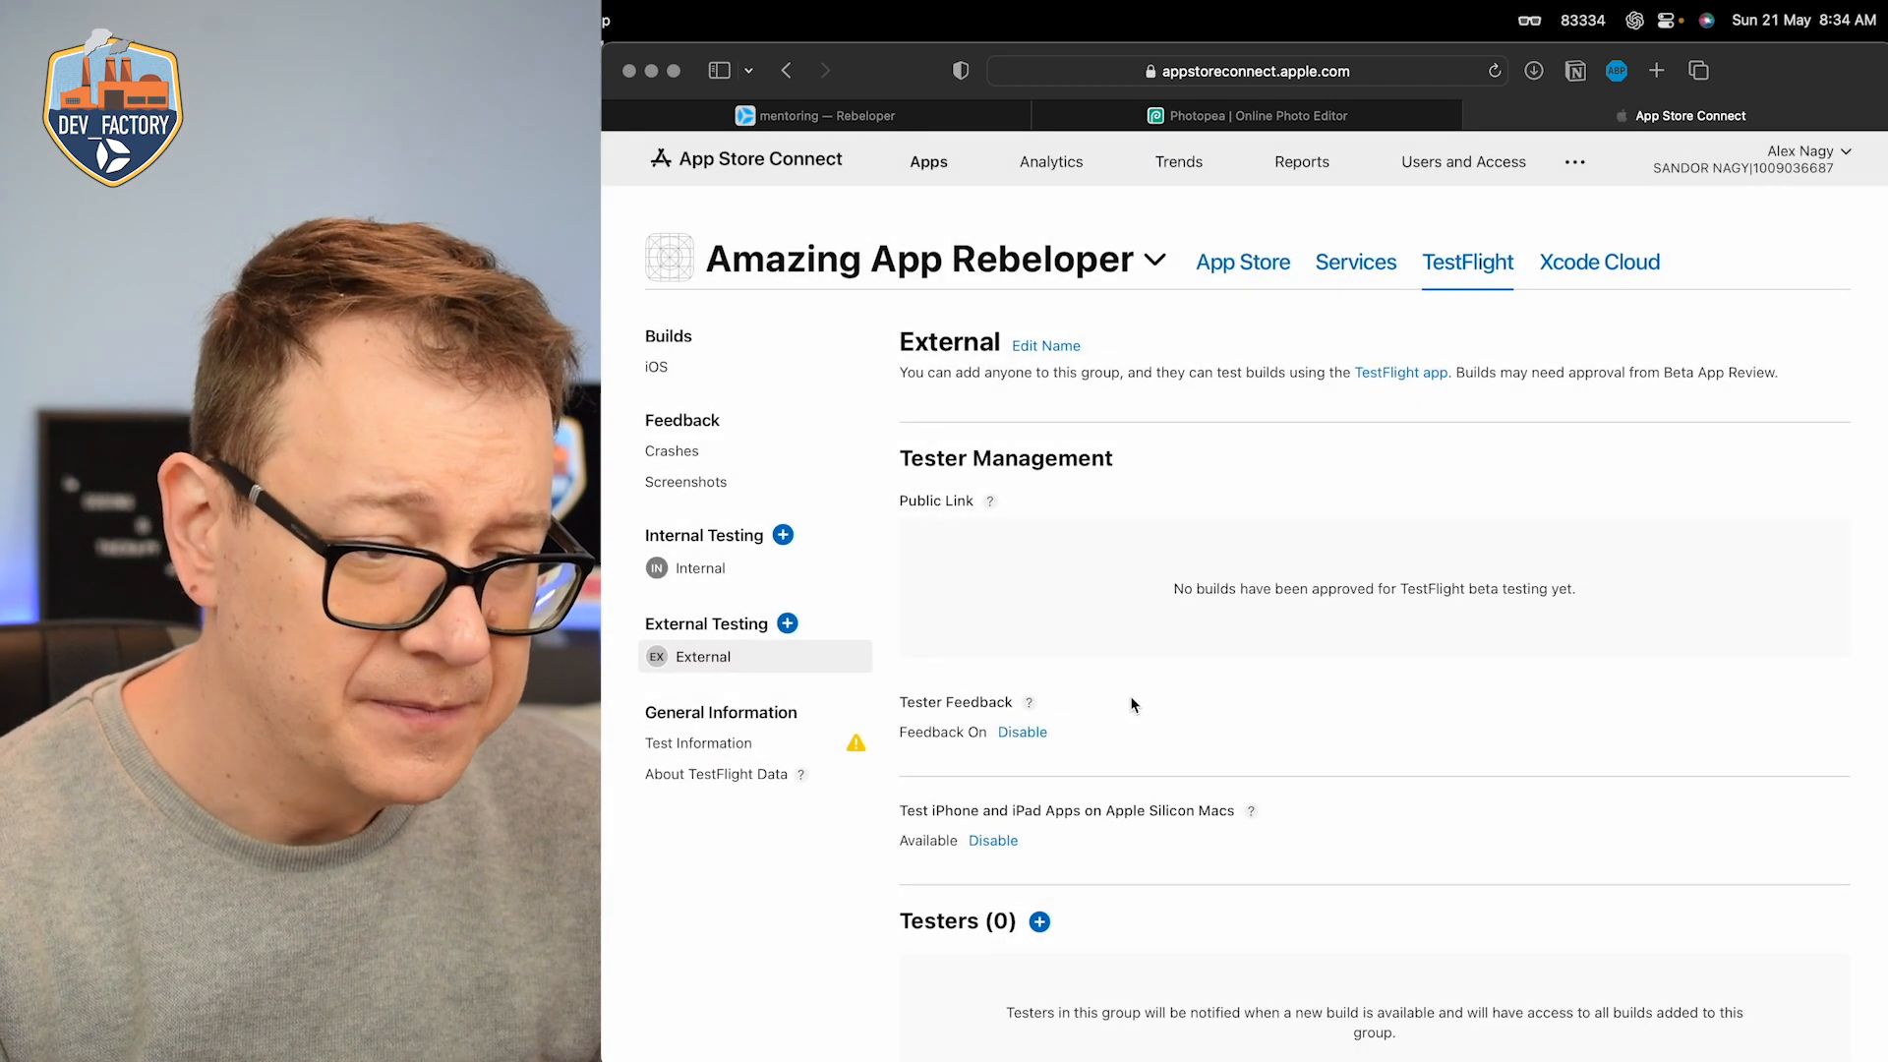
Step: Add version 1.0 build 1 to the External group with the test note "This is a test for showing you TestFlight" and submit it for review
scroll(1094, 806, "down", 3)
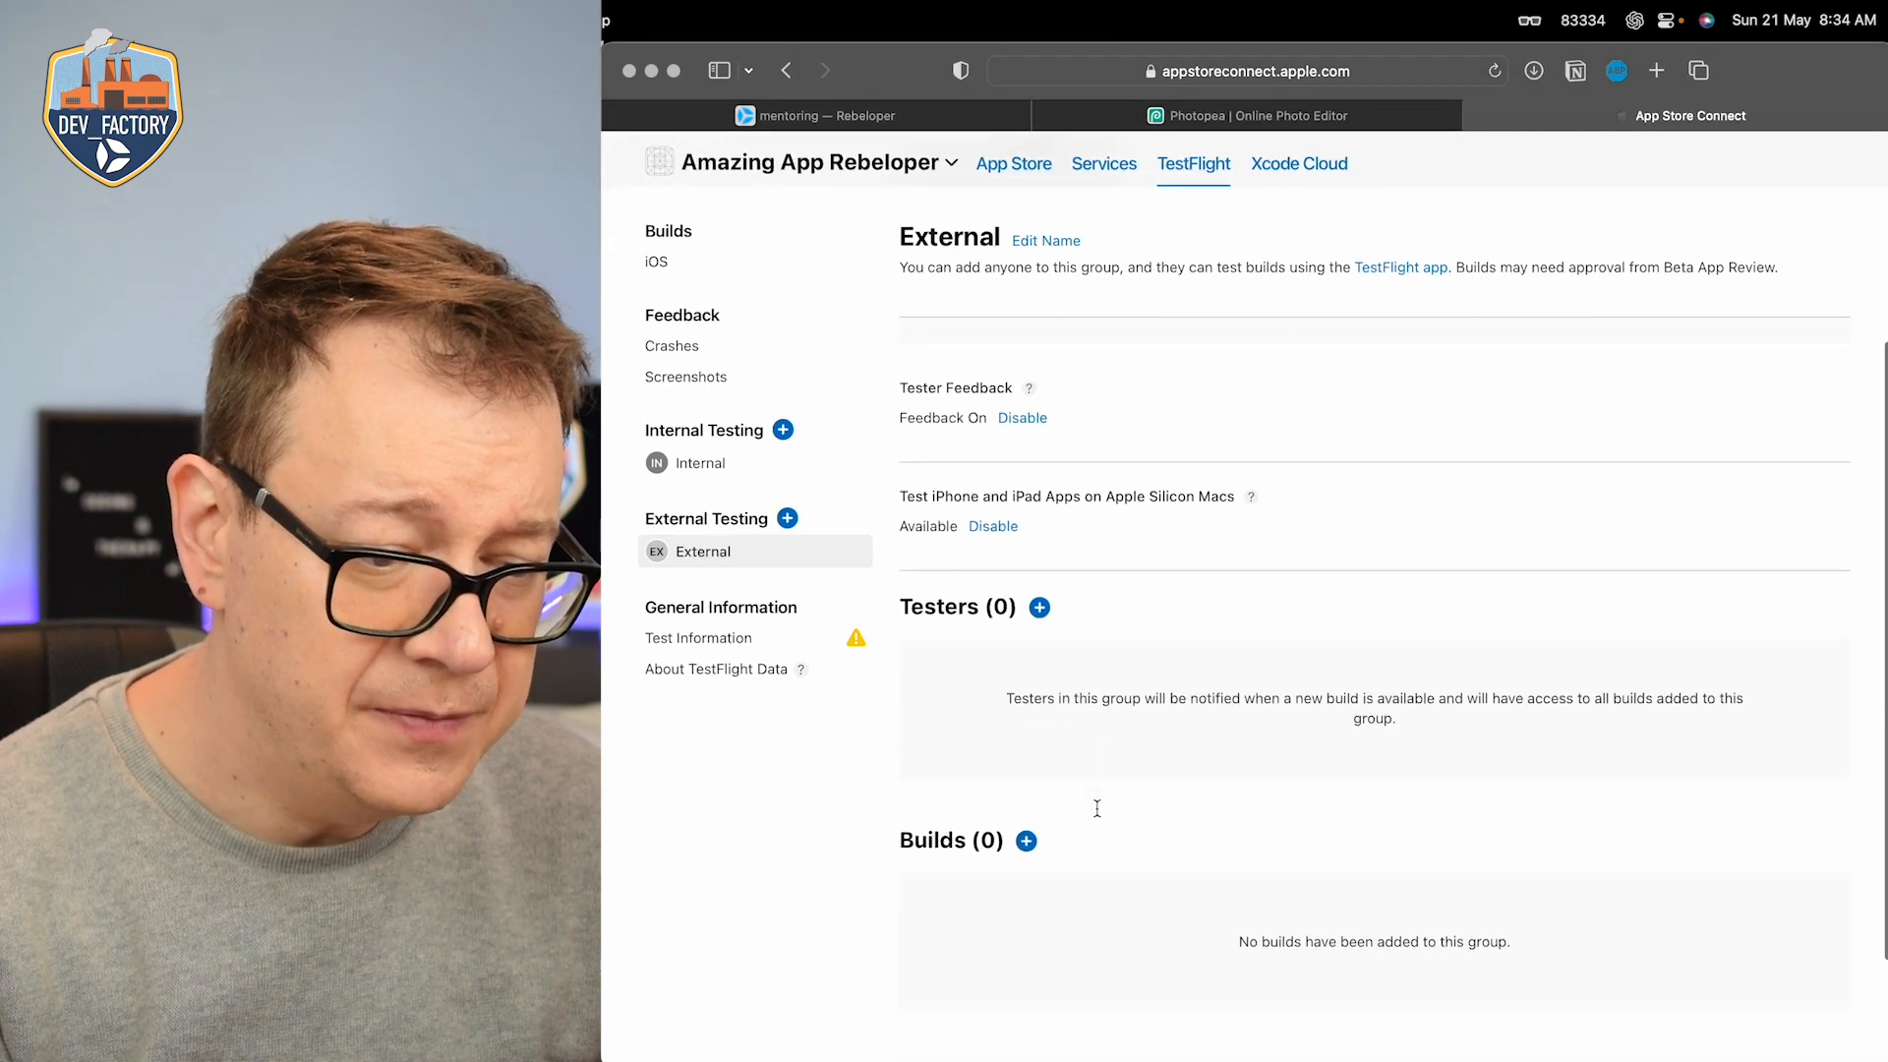
left_click(1030, 781)
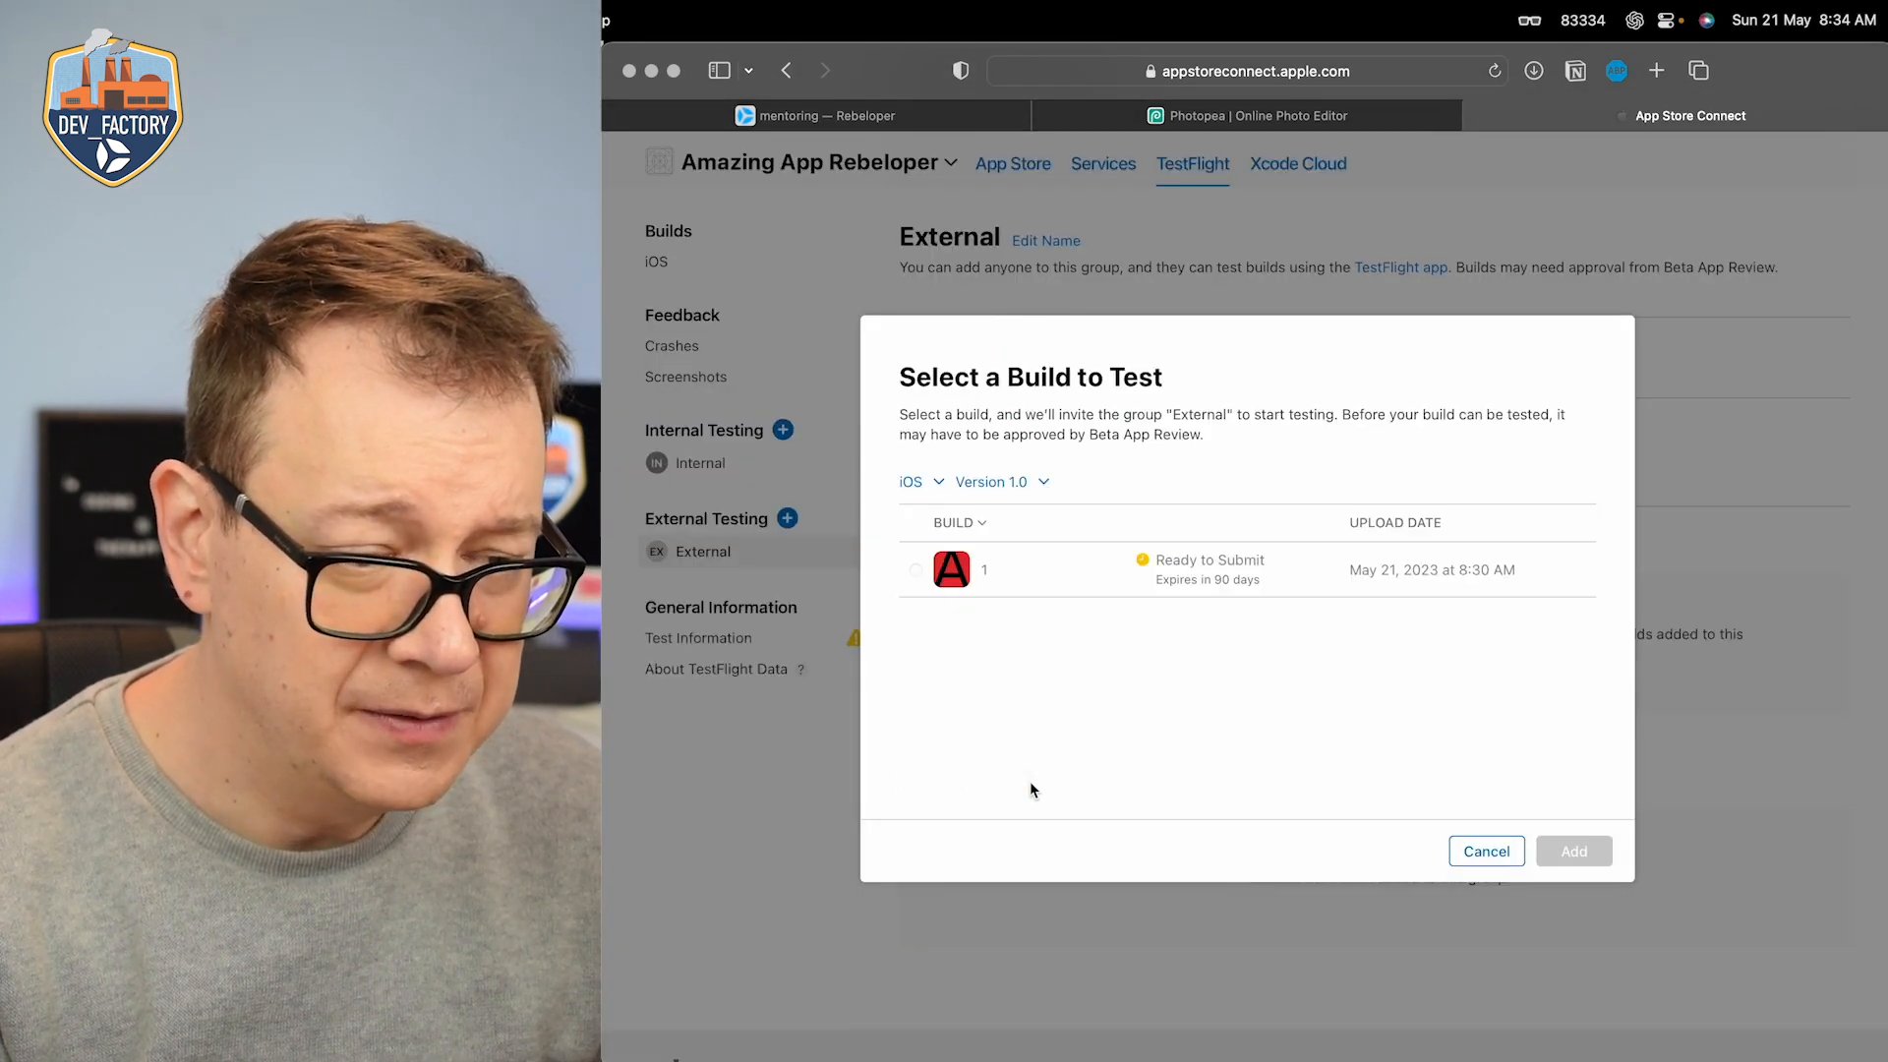
left_click(915, 570)
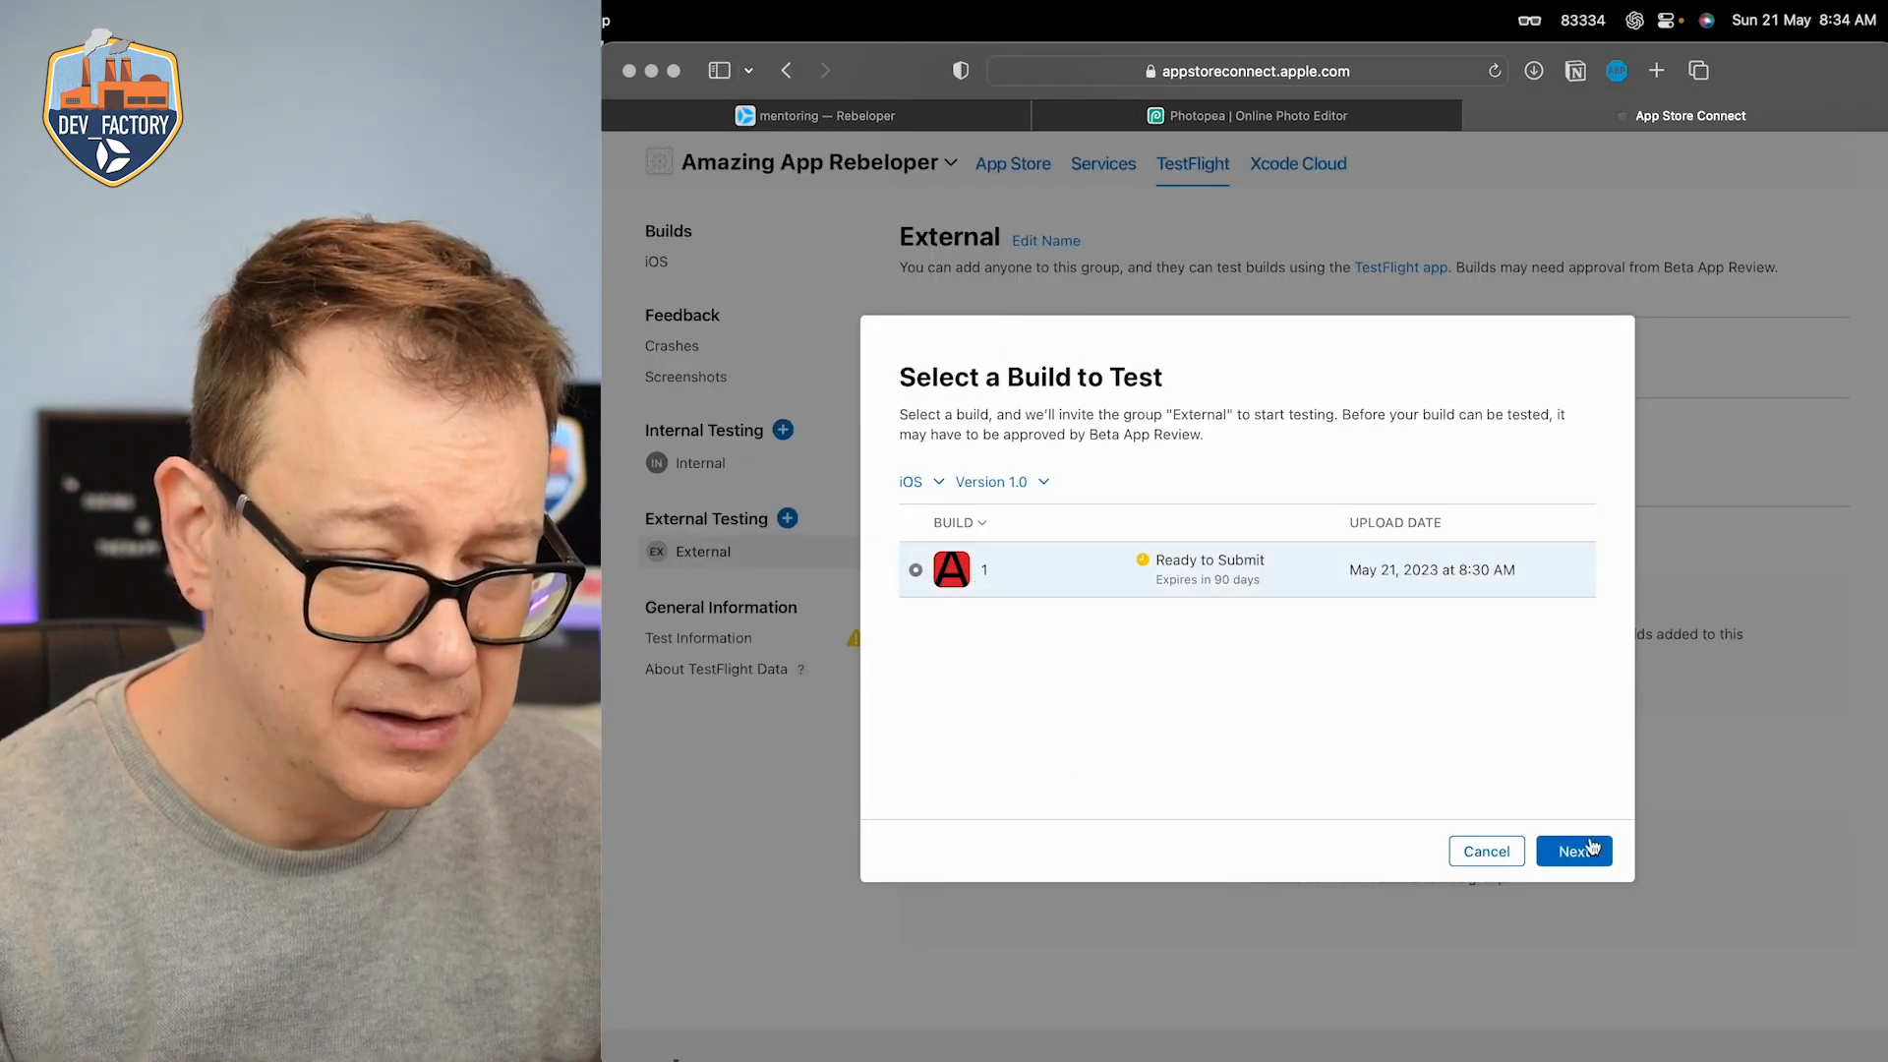
left_click(1576, 850)
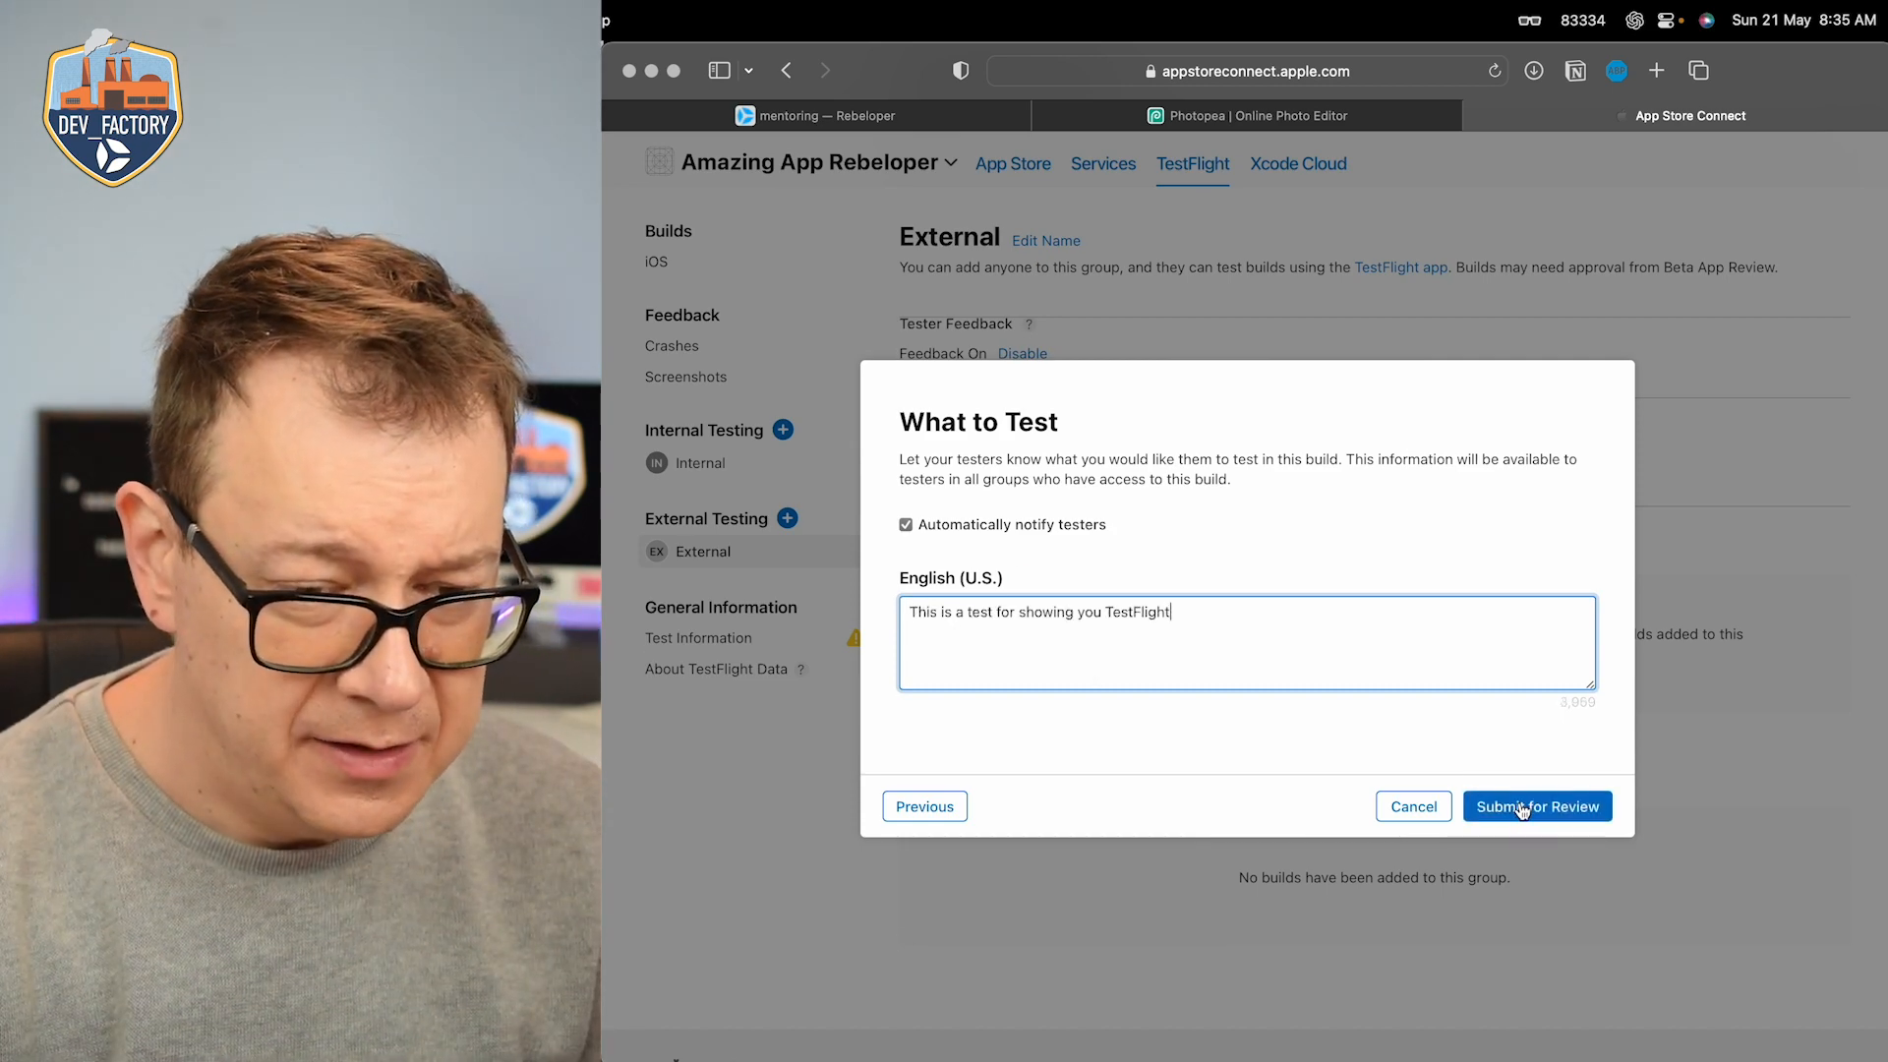
left_click(1521, 809)
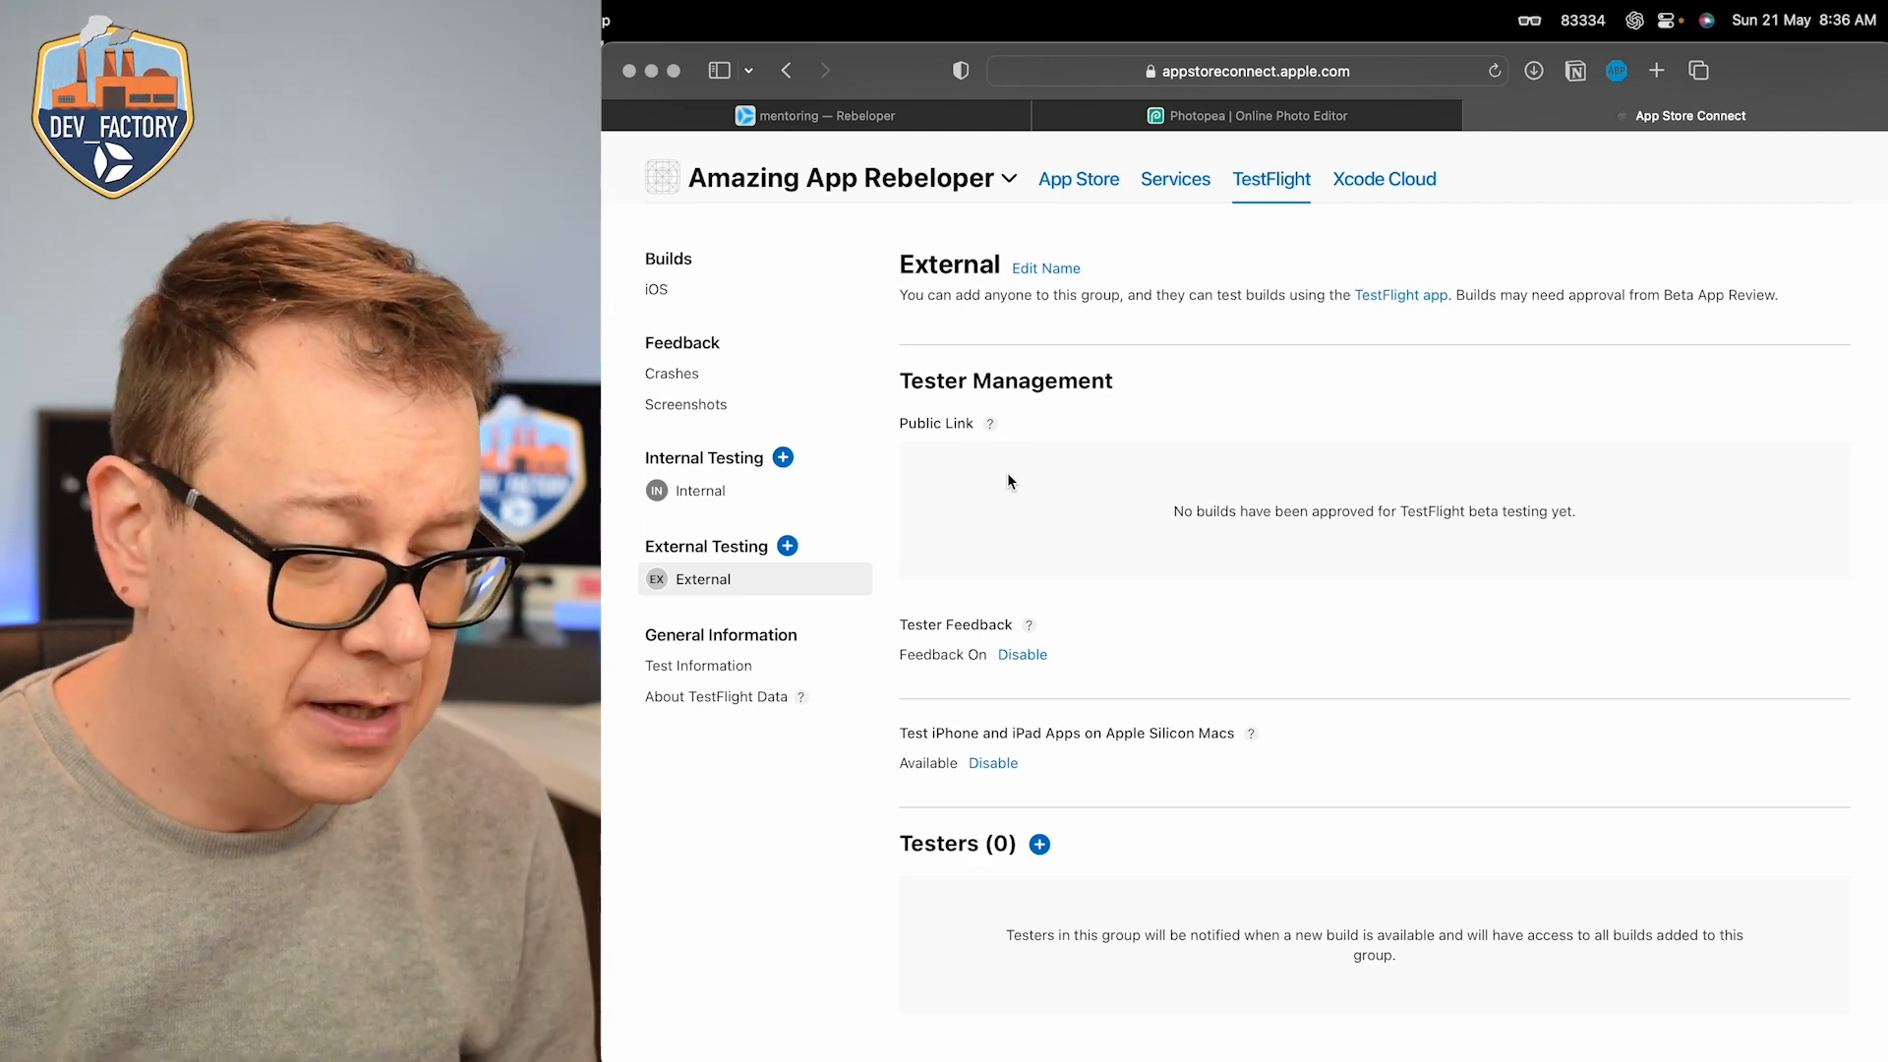
Step: Switch to the CleanShot screenshot of the Externals group to examine its public link settings
key("super+Tab")
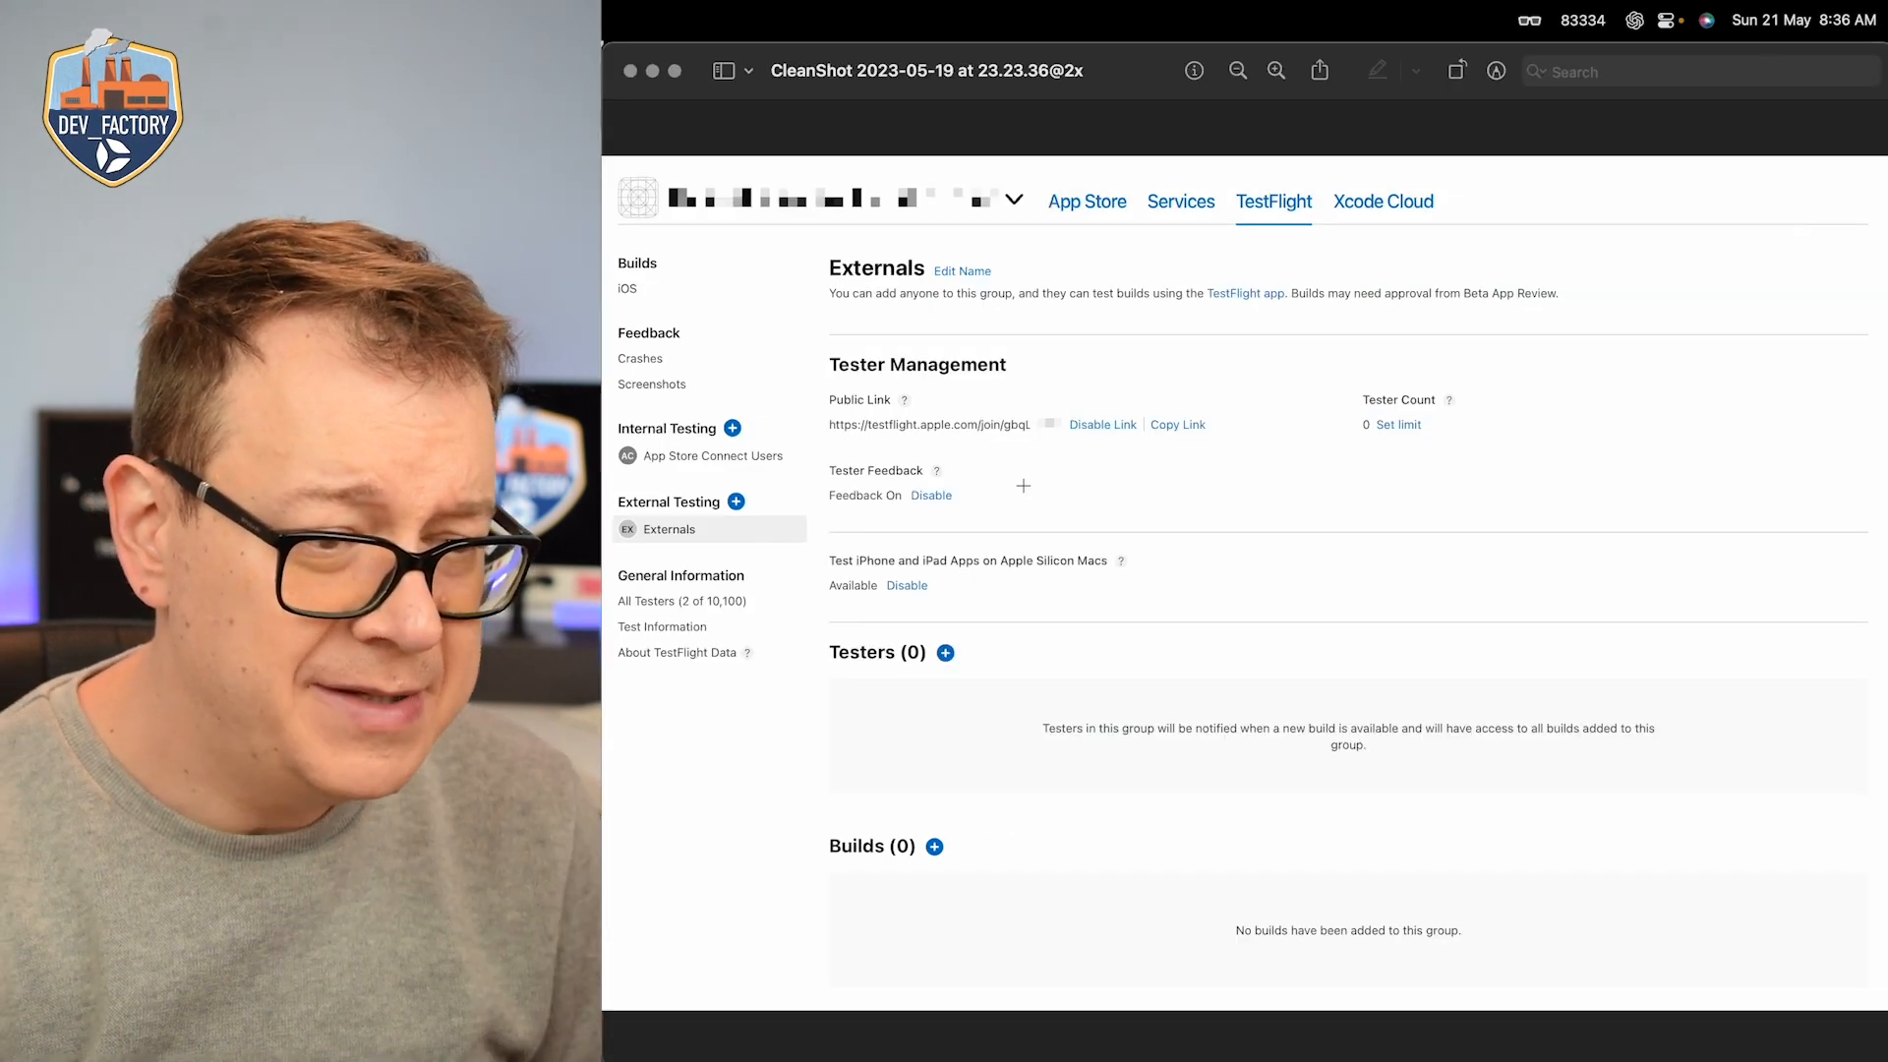